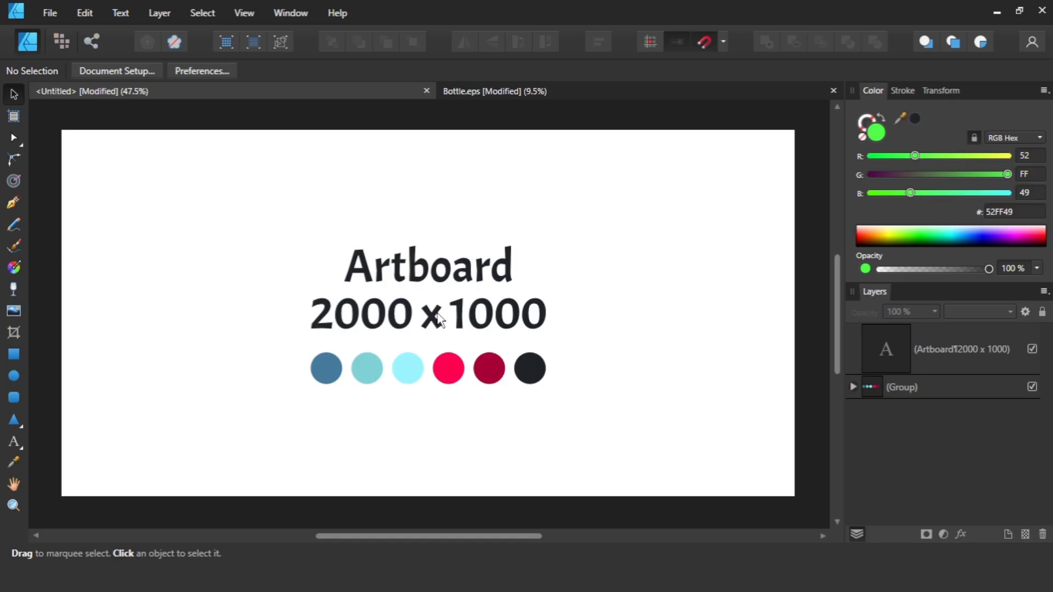
# - Delete the Artboard 2000 x 1000 title and ungroup the six colour circles
pyautogui.click(442, 279)
pyautogui.press('Delete')
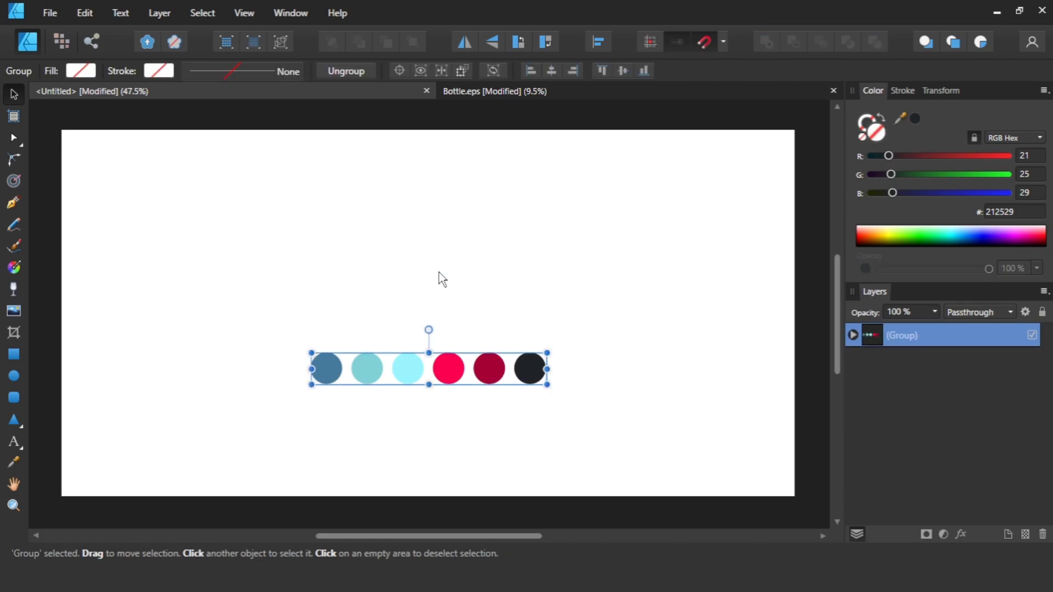
pyautogui.click(623, 70)
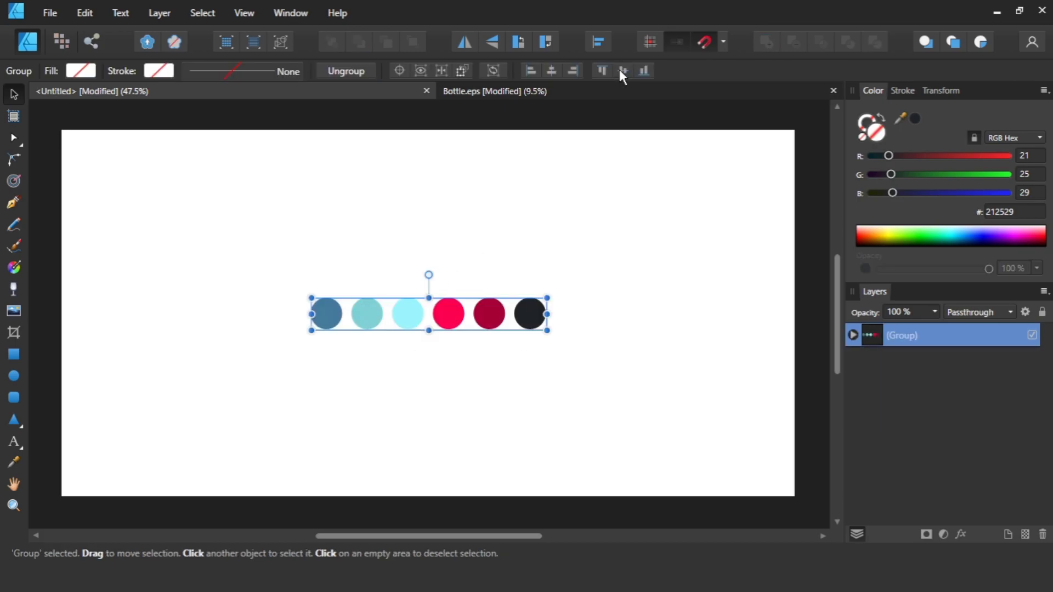
pyautogui.rightClick(488, 314)
pyautogui.click(320, 82)
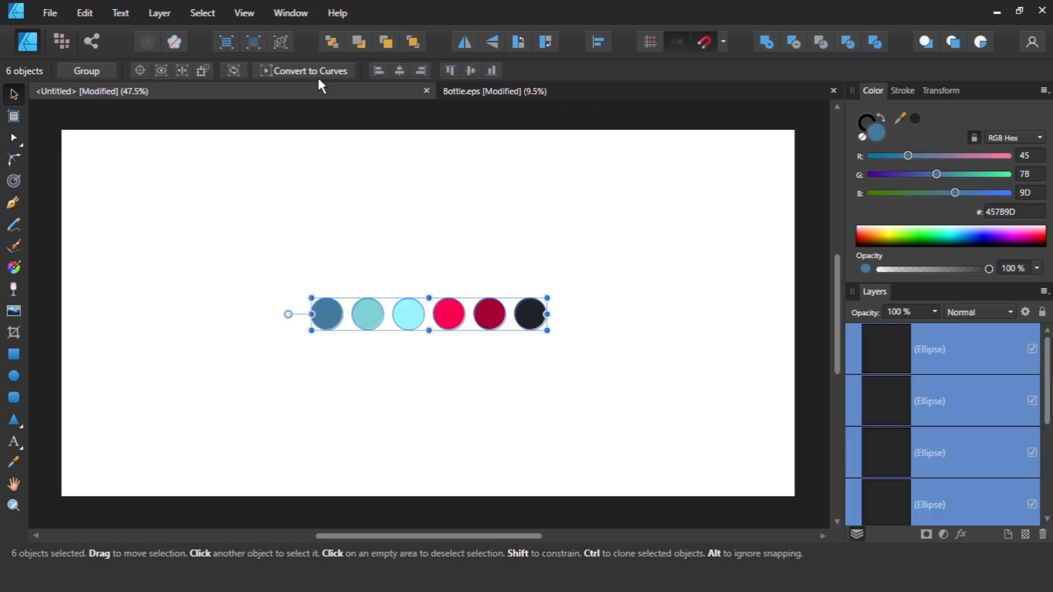
pyautogui.click(325, 228)
# - Check the hex fill of each circle: blue, teal, light cyan, pink, dark red, near-black
pyautogui.click(325, 316)
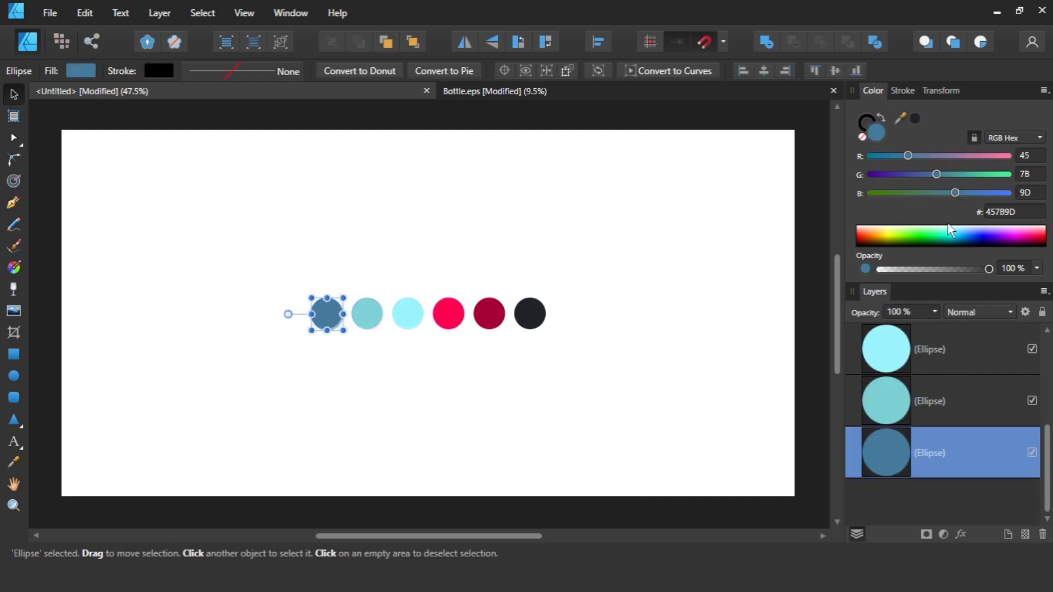
pyautogui.click(1019, 211)
pyautogui.click(367, 312)
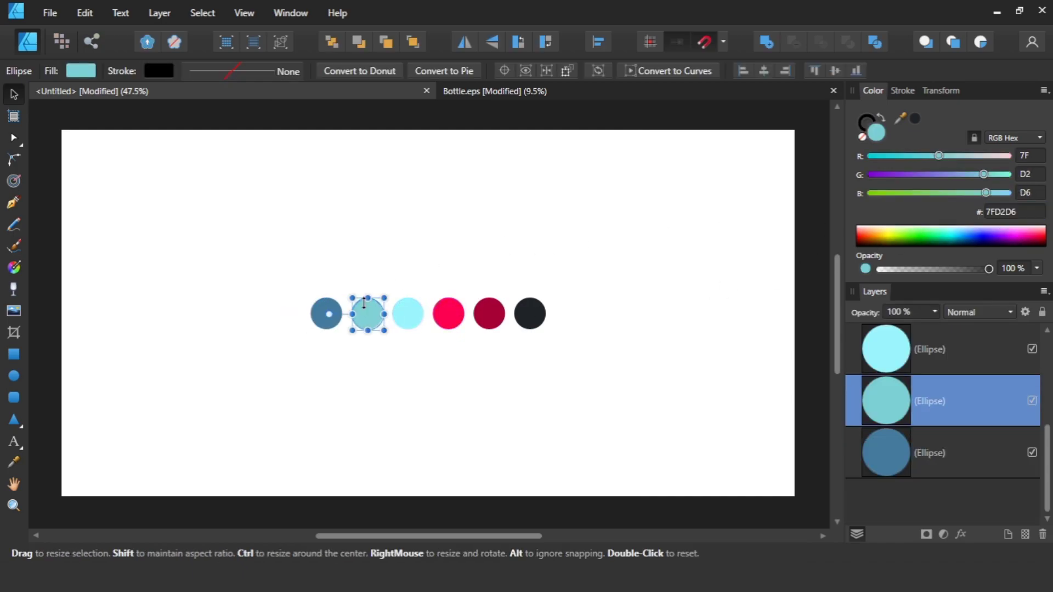
pyautogui.click(1027, 210)
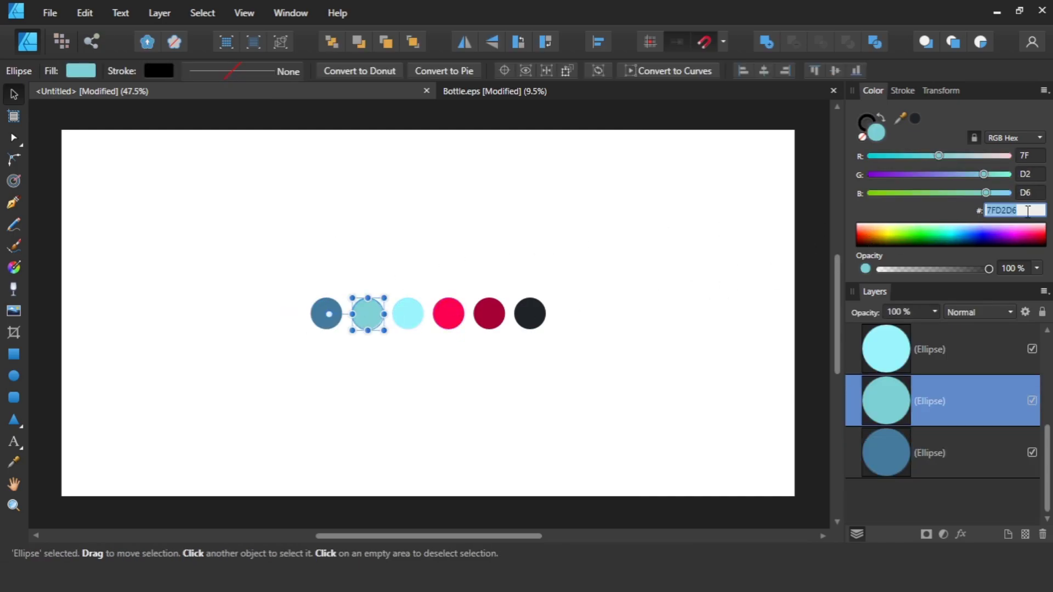
pyautogui.click(412, 313)
pyautogui.click(447, 312)
pyautogui.click(492, 313)
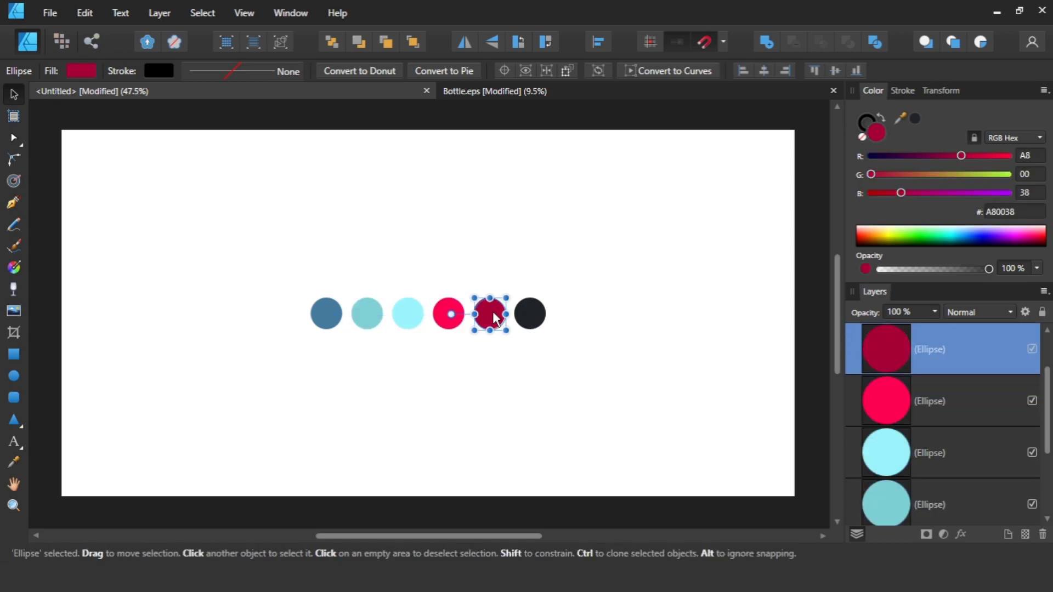
pyautogui.click(530, 313)
pyautogui.click(582, 316)
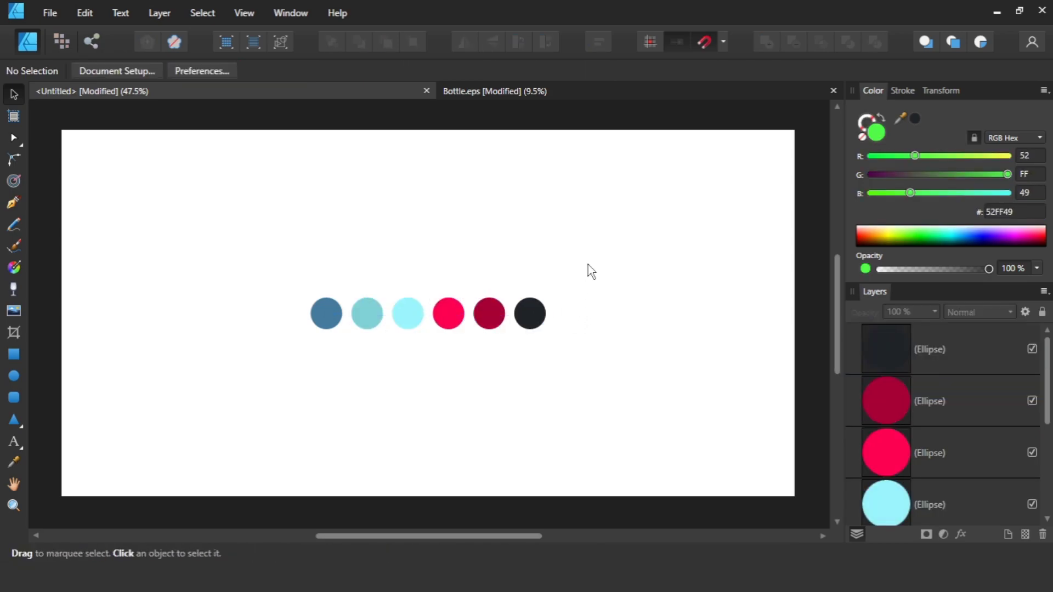
# - Group the six circles, move them right, and rotate the group 90° into a vertical column
pyautogui.moveTo(588, 265)
pyautogui.mouseDown()
pyautogui.moveTo(516, 309)
pyautogui.moveTo(297, 367)
pyautogui.mouseUp()
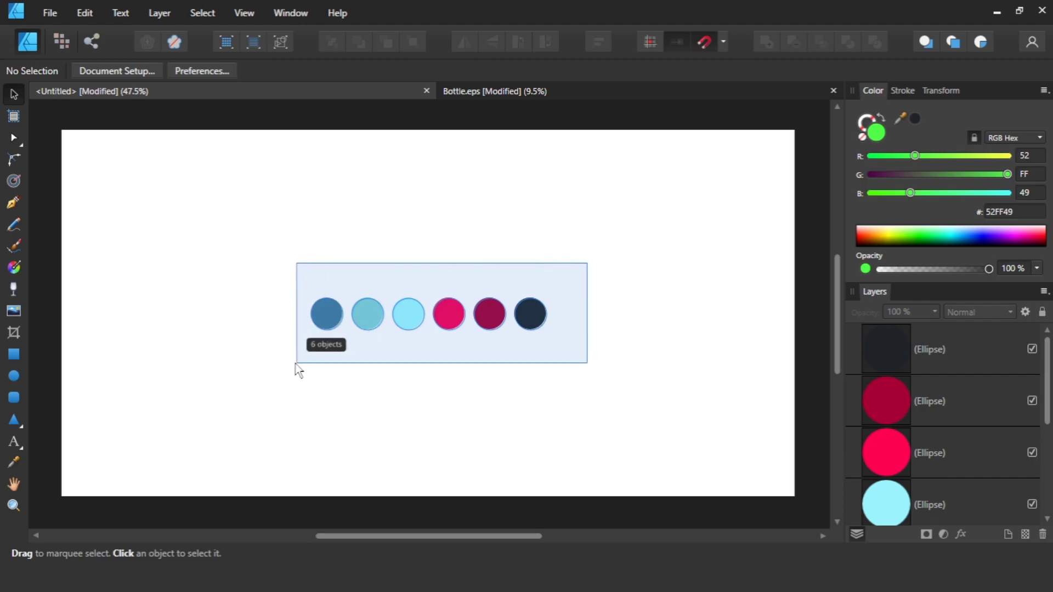
pyautogui.rightClick(375, 317)
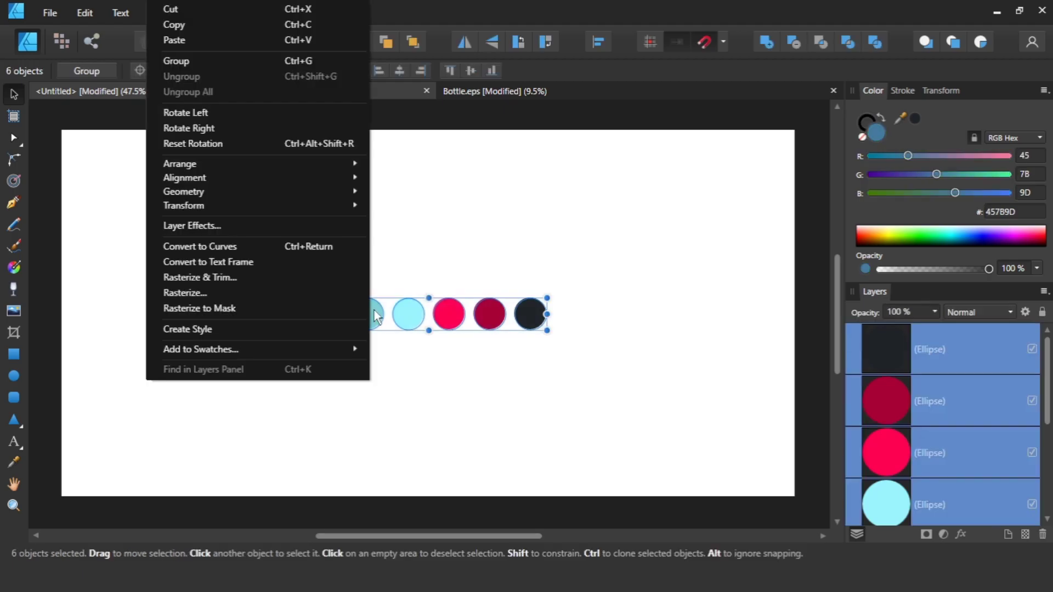
pyautogui.click(237, 63)
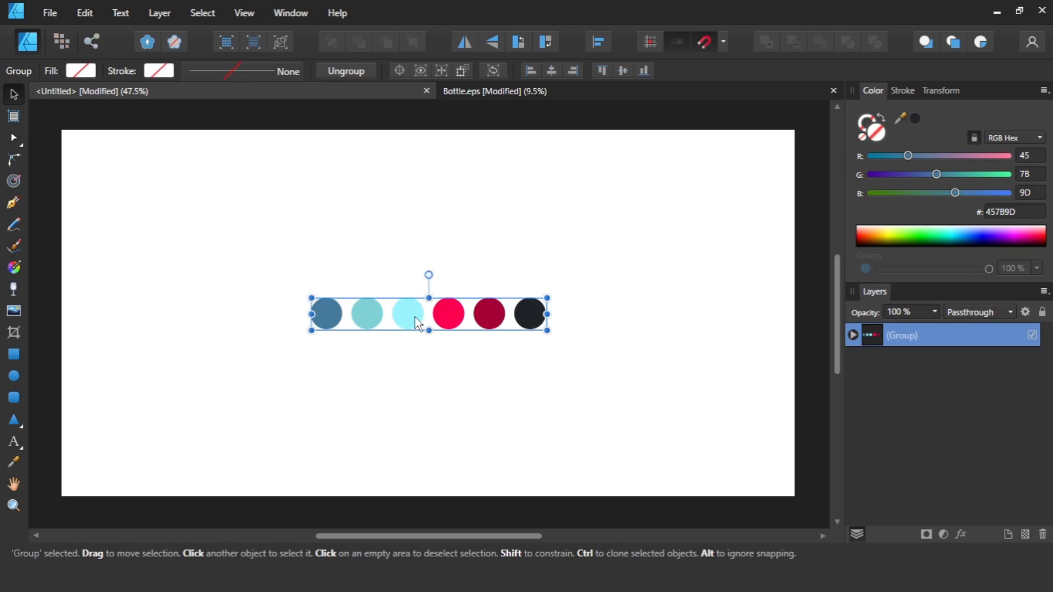
pyautogui.moveTo(417, 321); pyautogui.dragTo(646, 321)
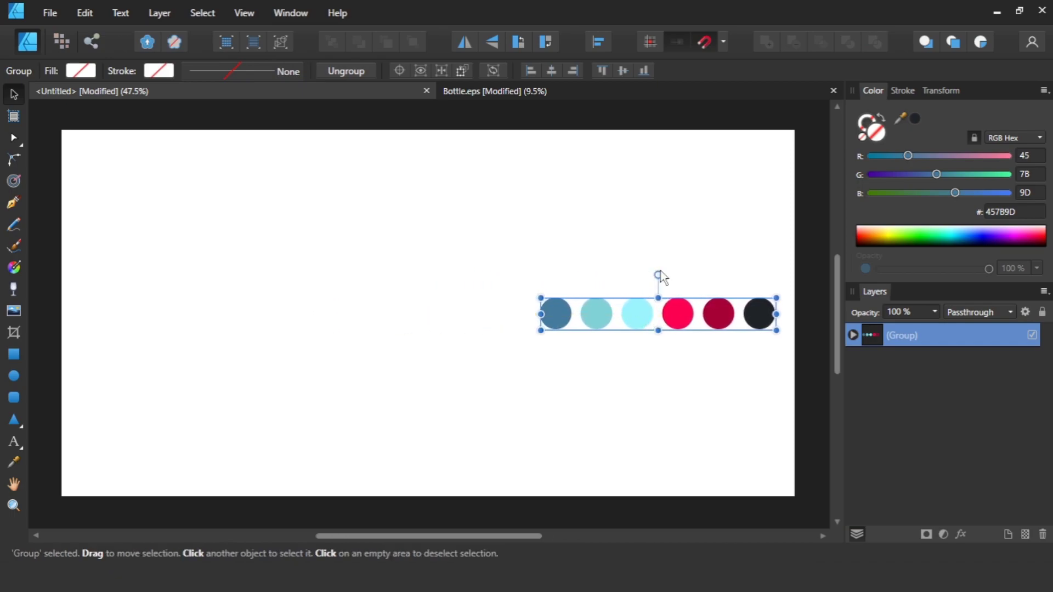
pyautogui.click(661, 277)
pyautogui.click(640, 313)
pyautogui.moveTo(658, 274)
pyautogui.mouseDown()
pyautogui.moveTo(680, 332)
pyautogui.moveTo(764, 337)
pyautogui.mouseUp()
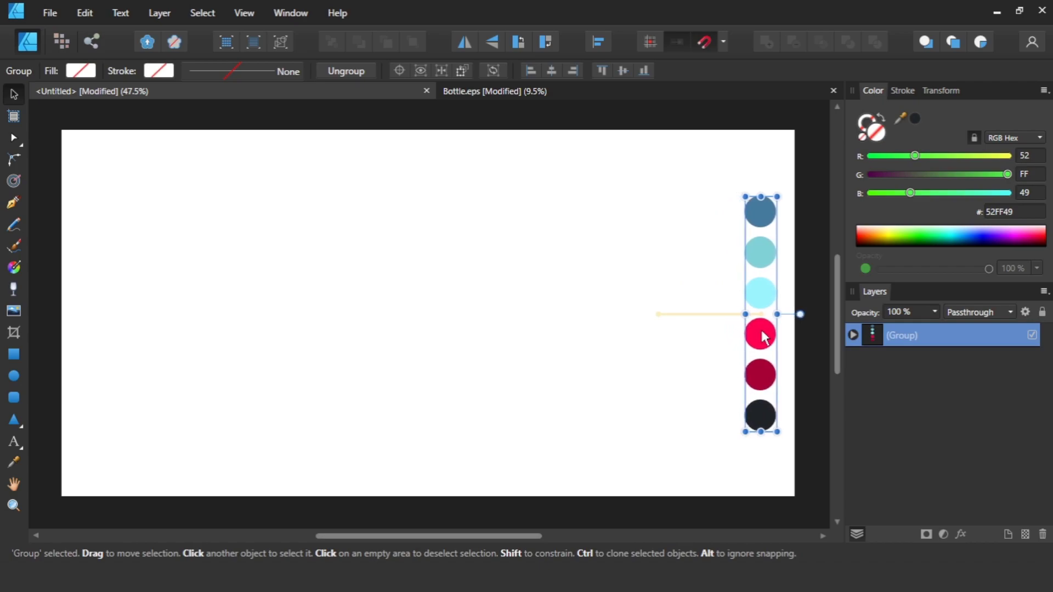
pyautogui.click(668, 332)
# - Draw a green rectangle and size it to a 370 × 370 px square
pyautogui.click(14, 353)
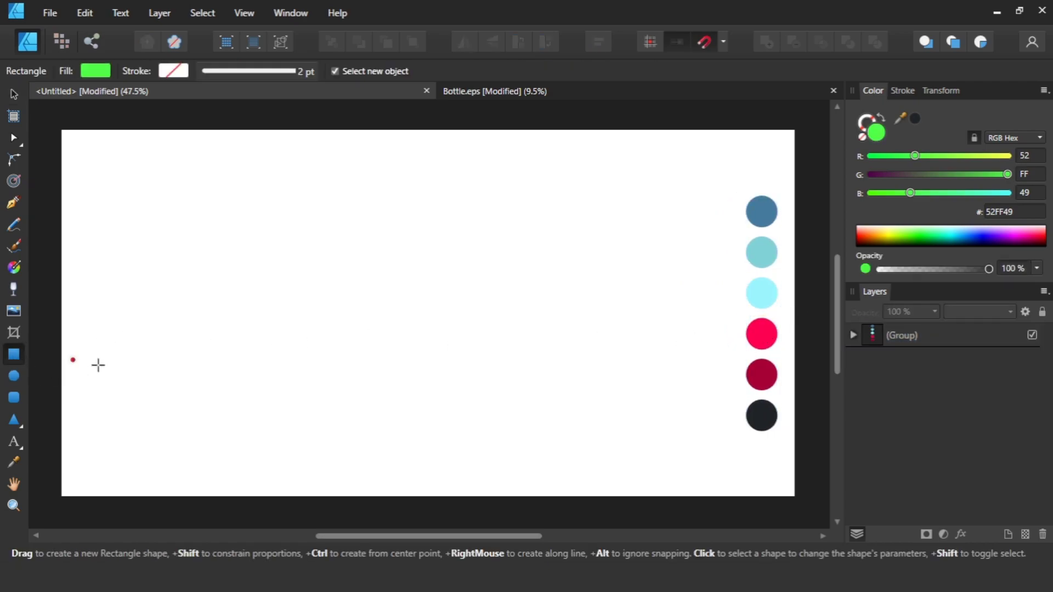
pyautogui.click(940, 89)
pyautogui.moveTo(300, 253); pyautogui.dragTo(344, 294)
pyautogui.write('370')
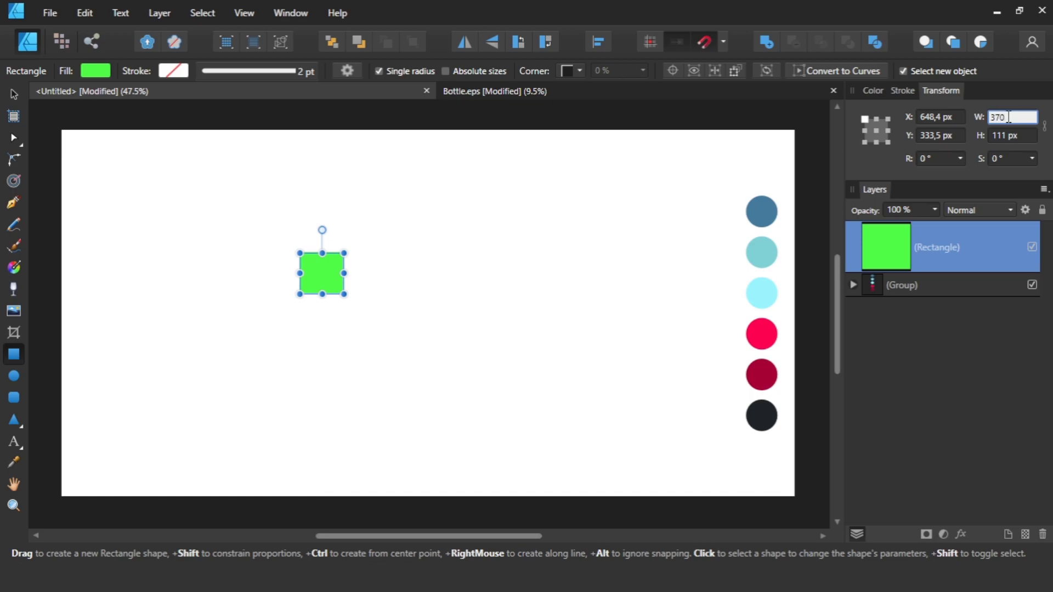
pyautogui.press('Tab')
pyautogui.write('370')
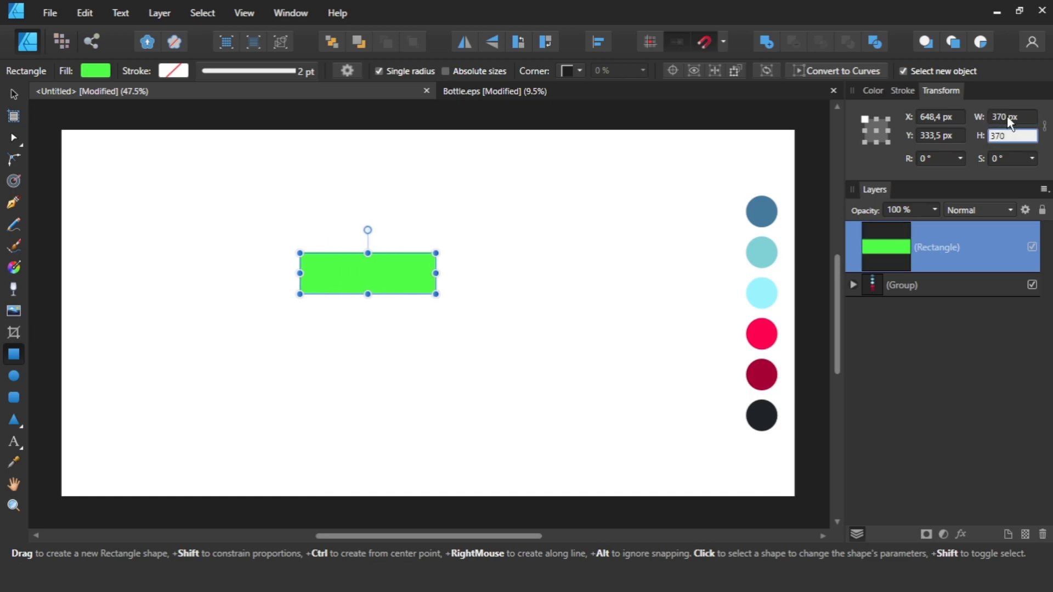
pyautogui.press('Return')
pyautogui.click(1009, 118)
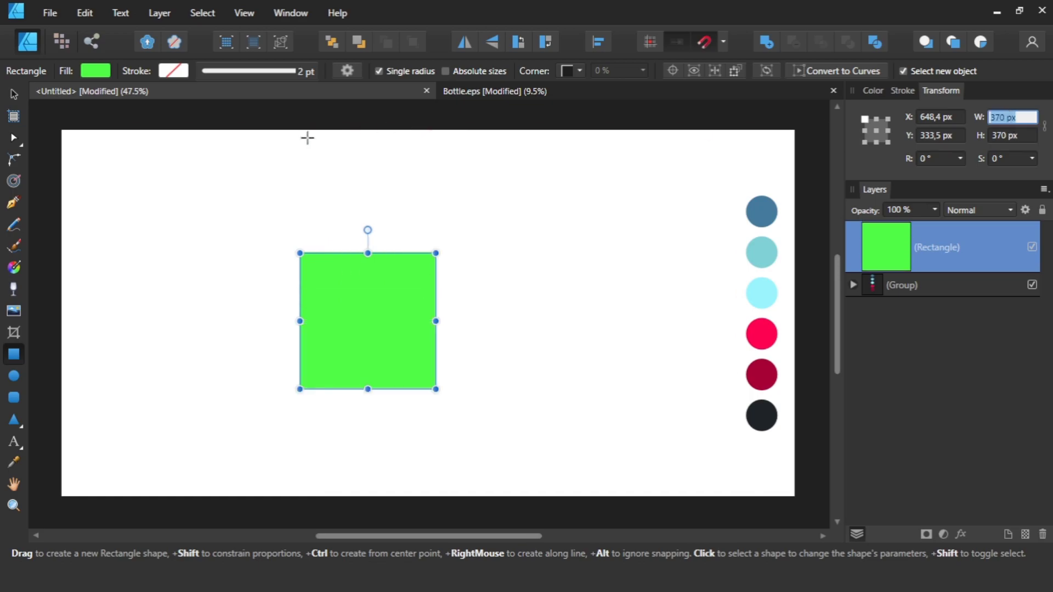
# - Centre the green square horizontally and vertically on the artboard
pyautogui.click(14, 94)
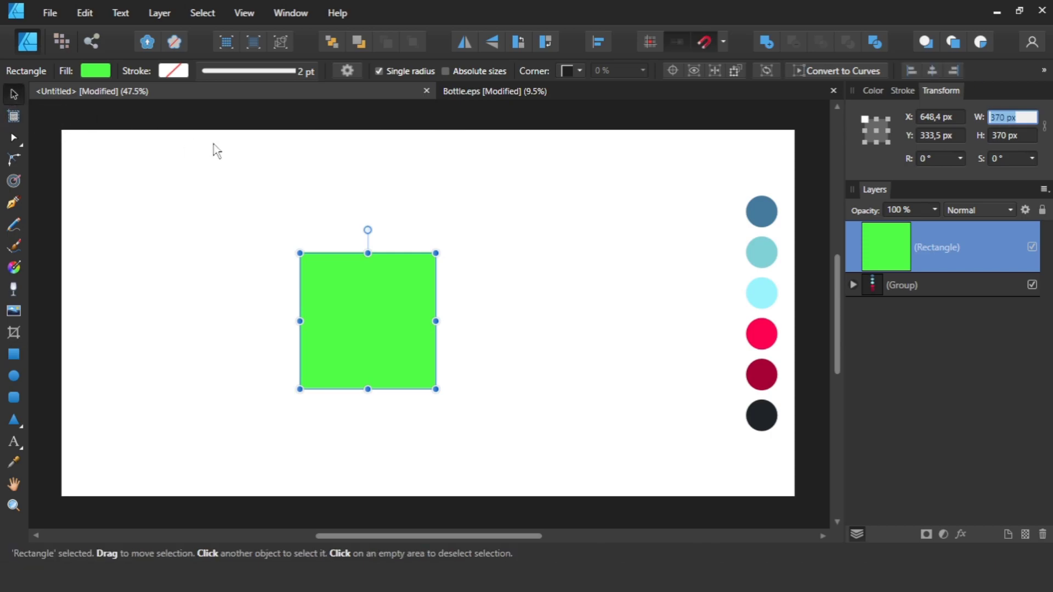
pyautogui.click(600, 43)
pyautogui.click(628, 92)
pyautogui.click(628, 169)
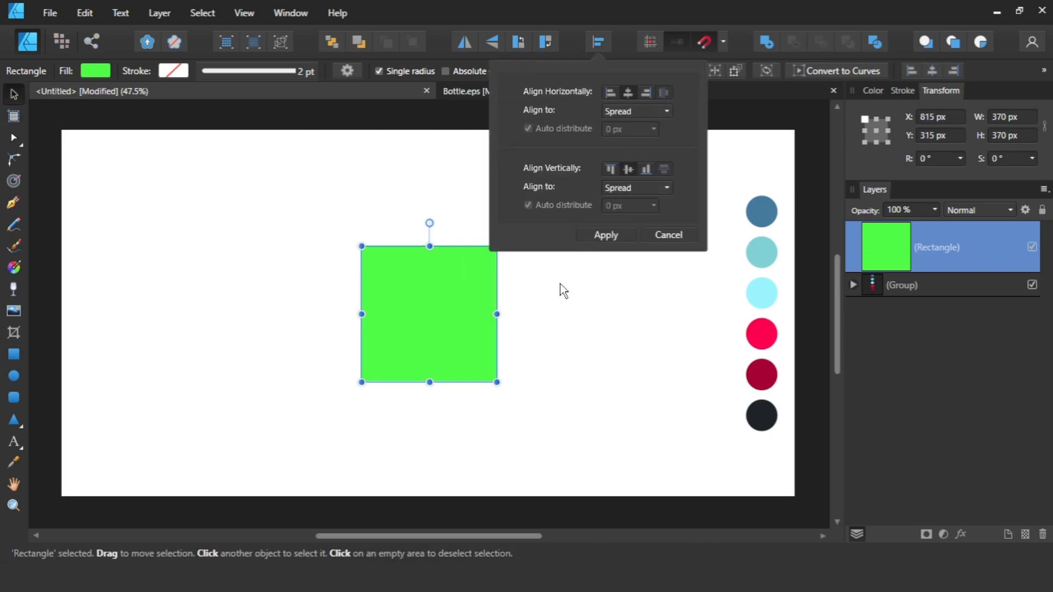
pyautogui.click(560, 284)
pyautogui.click(419, 314)
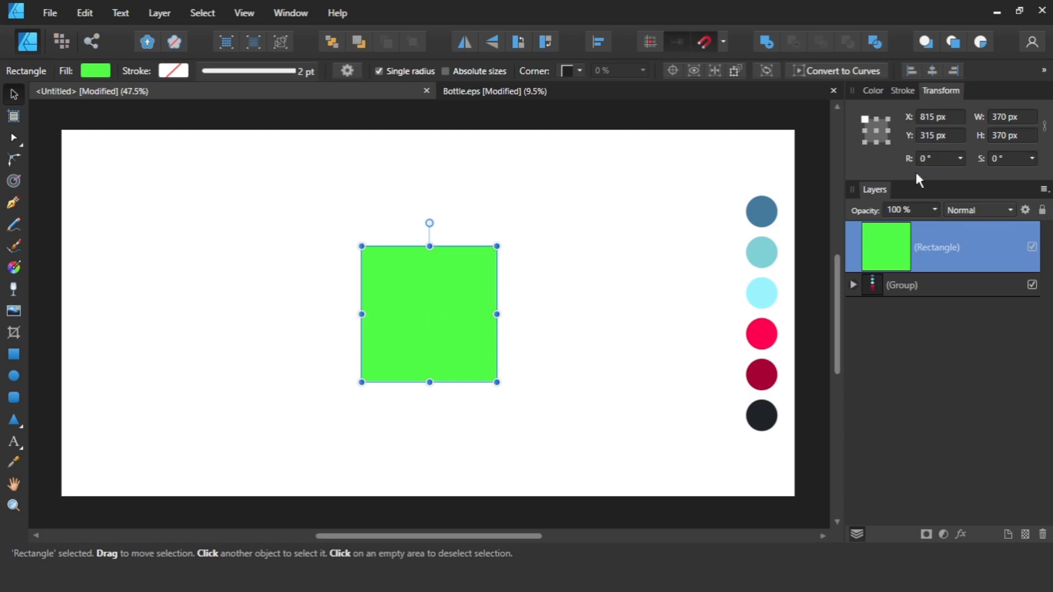
pyautogui.click(875, 91)
# - Change the square's fill to blue
pyautogui.scroll(2, 428, 289)
pyautogui.scroll(1, 430, 290)
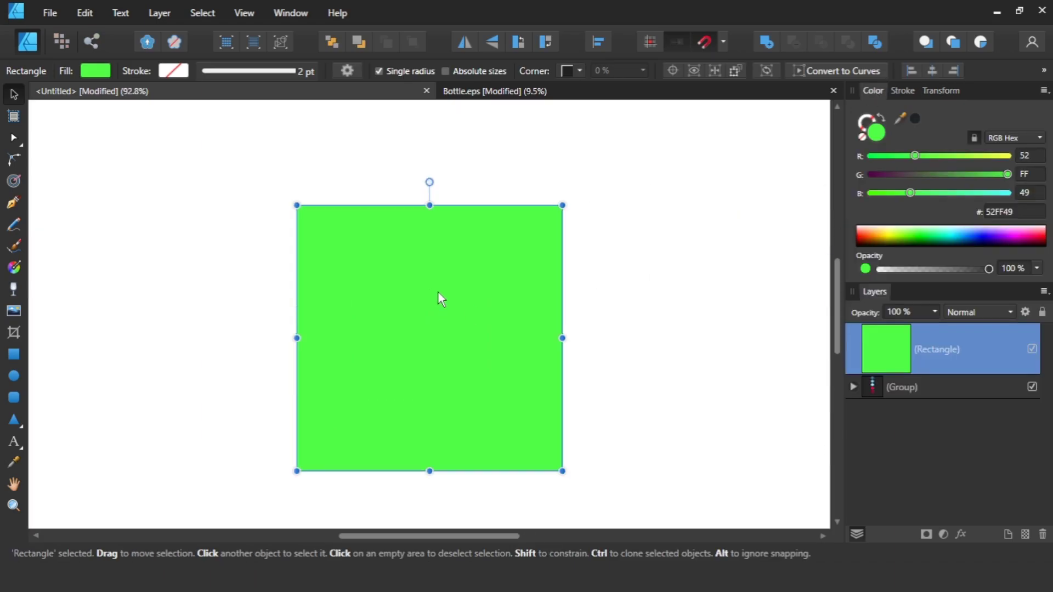
pyautogui.scroll(1, 438, 292)
pyautogui.click(980, 233)
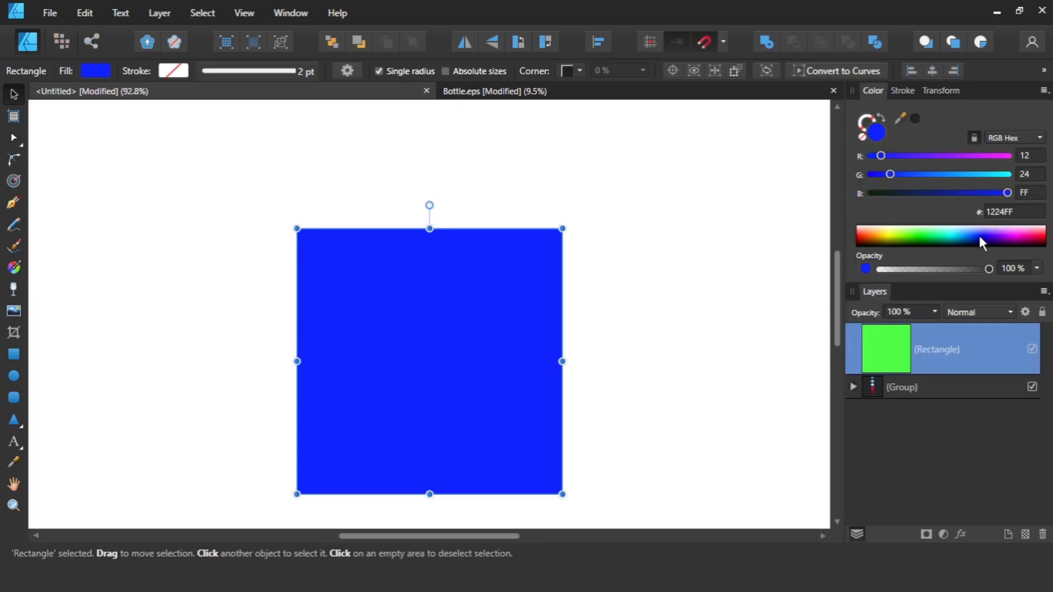
# - Draw a 320 × 40 px orange bar on the blue square's top edge, then select both shapes
pyautogui.click(16, 356)
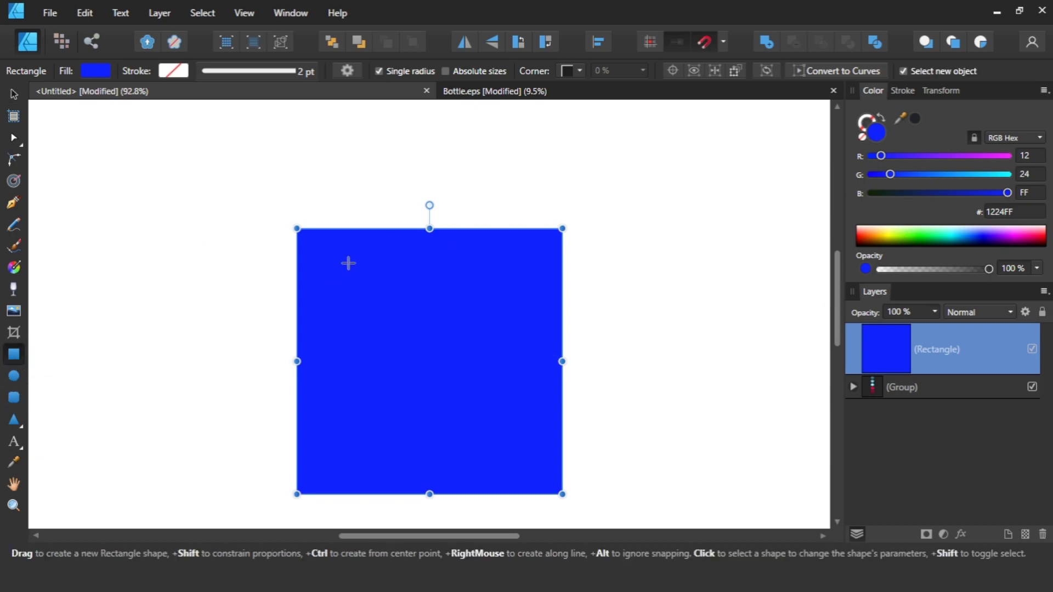
pyautogui.moveTo(353, 186); pyautogui.dragTo(503, 208)
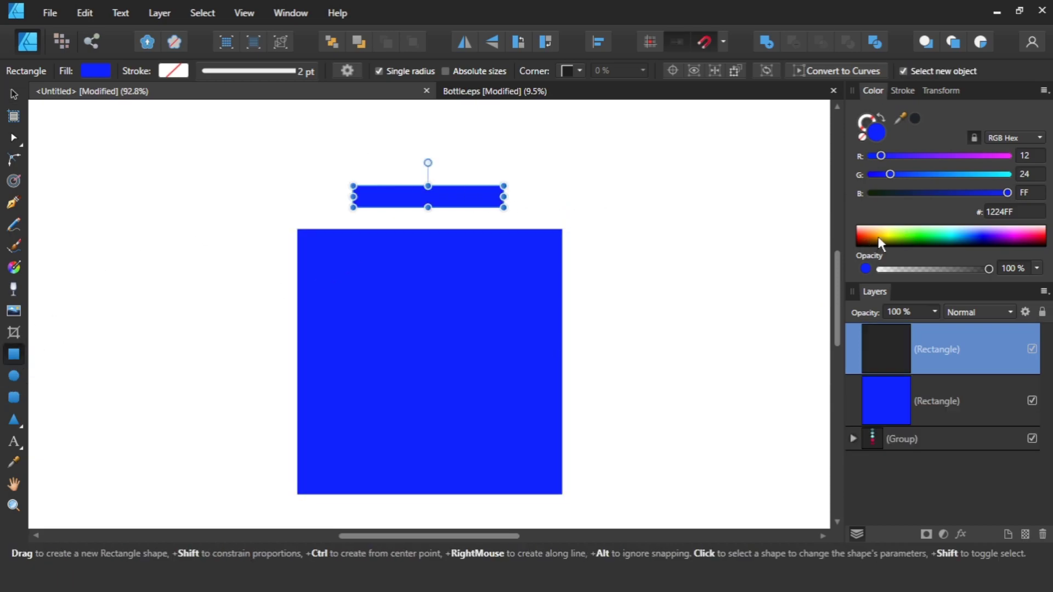
pyautogui.moveTo(428, 207); pyautogui.dragTo(428, 229)
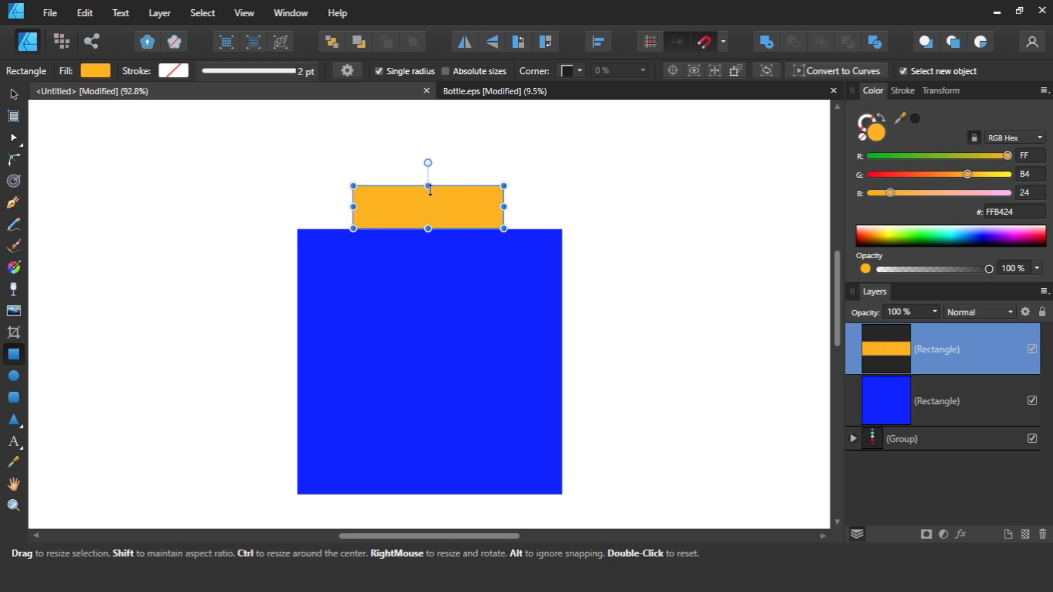
pyautogui.moveTo(428, 185); pyautogui.dragTo(430, 200)
pyautogui.click(939, 92)
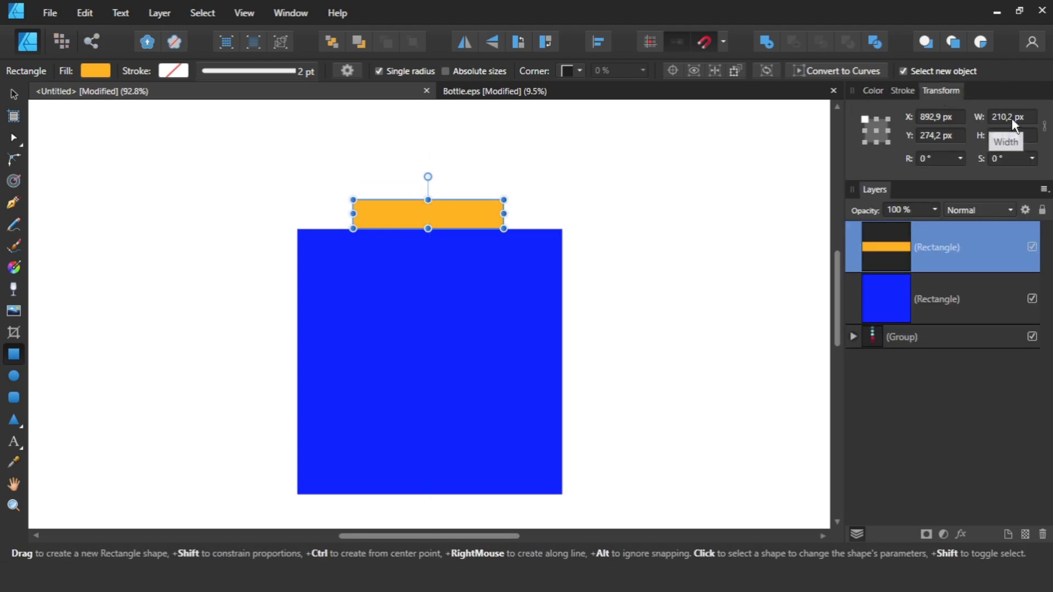
pyautogui.click(1012, 118)
pyautogui.write('32')
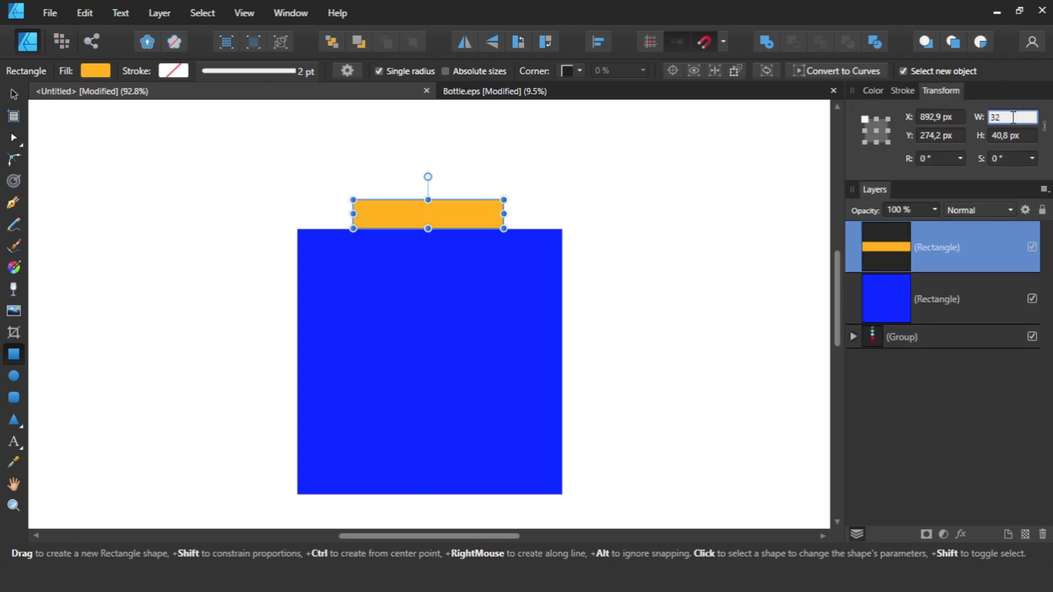
pyautogui.write('0')
pyautogui.press('Tab')
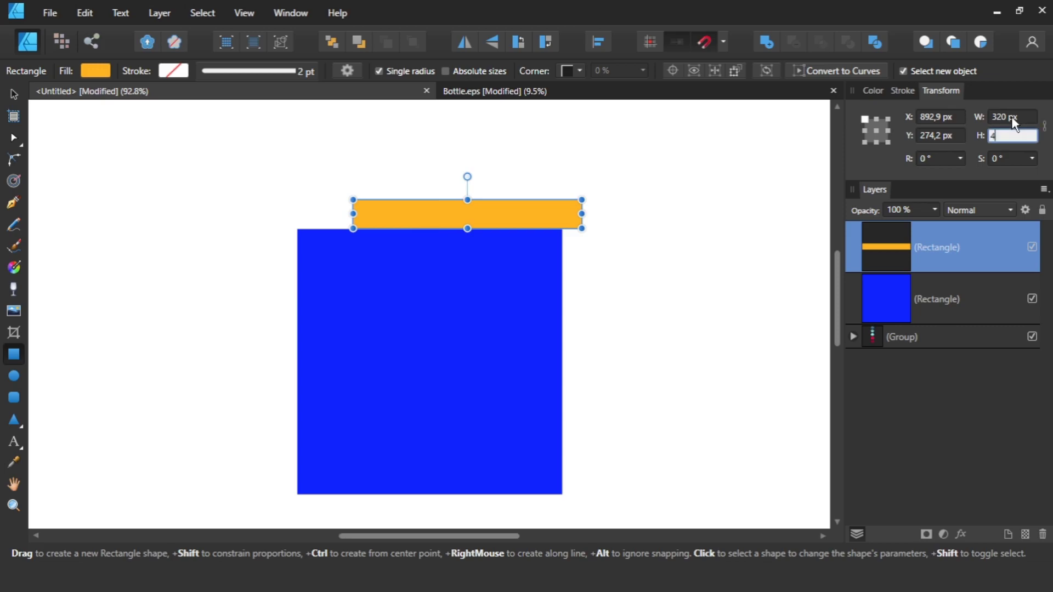
pyautogui.click(13, 94)
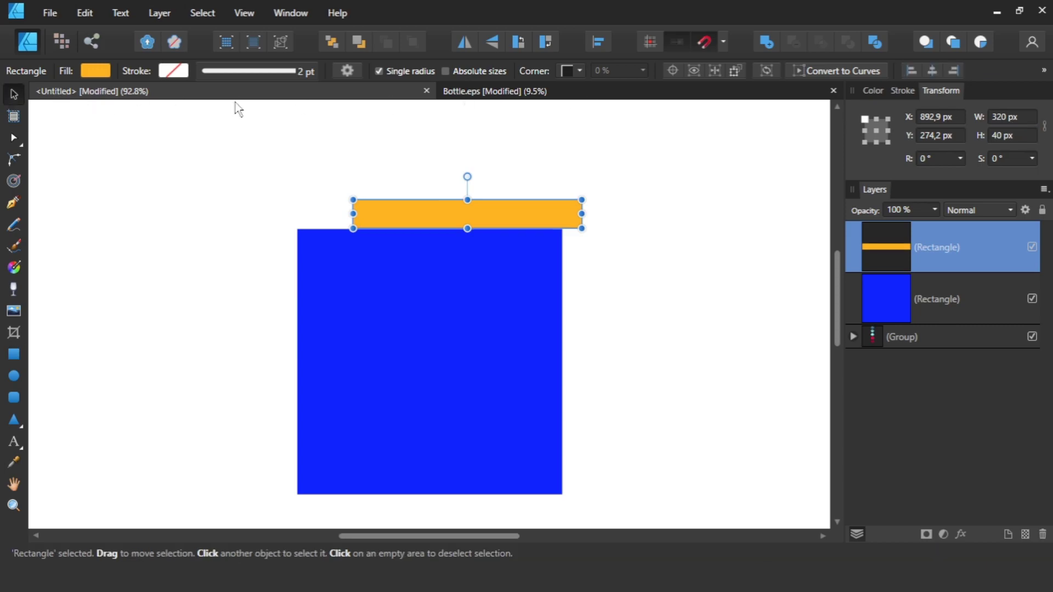
pyautogui.moveTo(482, 212); pyautogui.dragTo(473, 213)
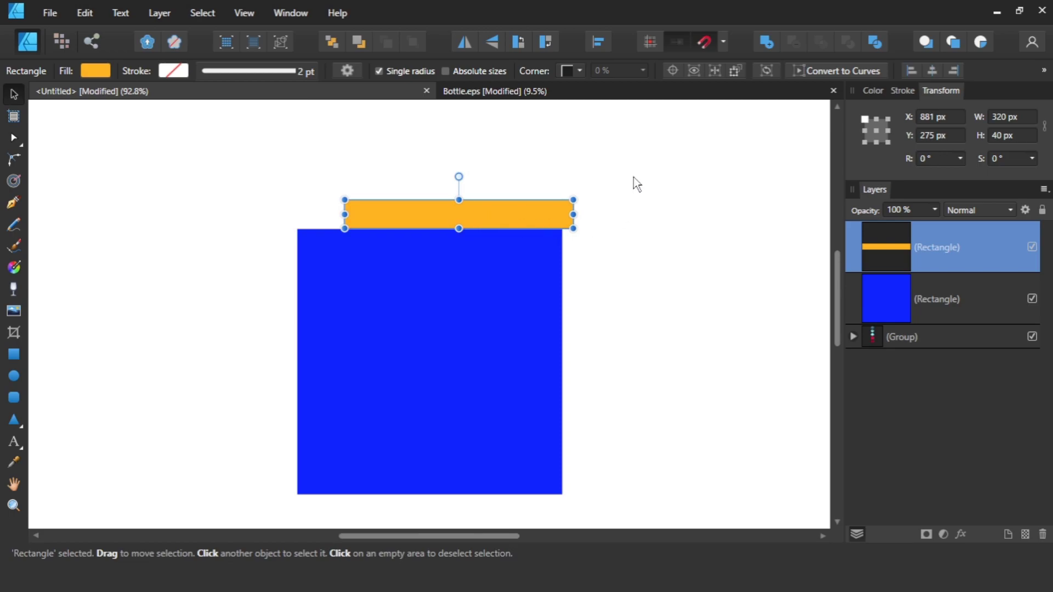
pyautogui.moveTo(634, 177); pyautogui.dragTo(273, 515)
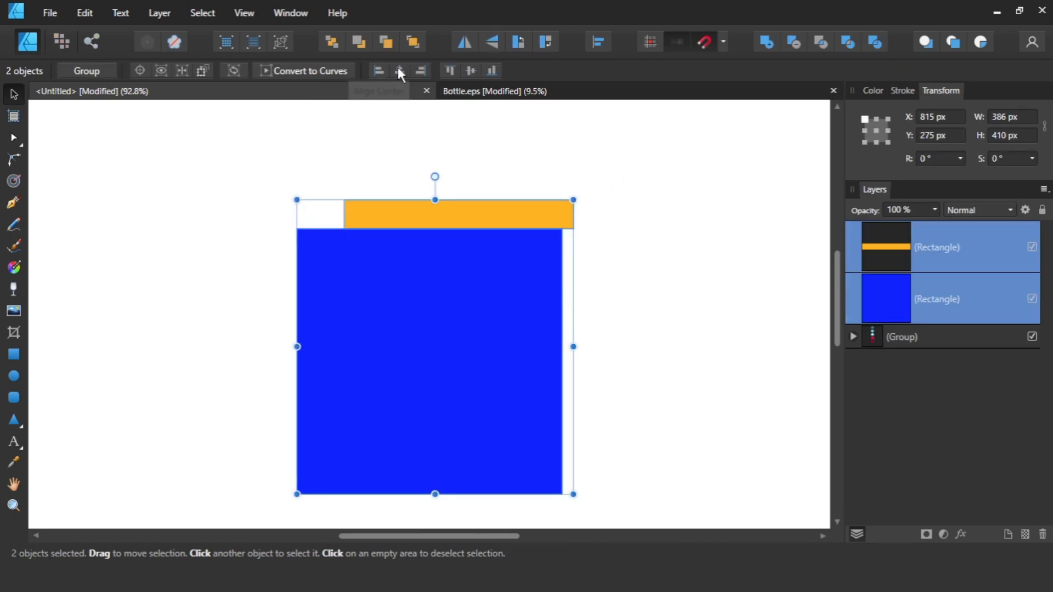
# - Centre the orange bar on the blue square horizontally and paste a copy of the bar
pyautogui.click(399, 71)
pyautogui.click(465, 174)
pyautogui.click(455, 214)
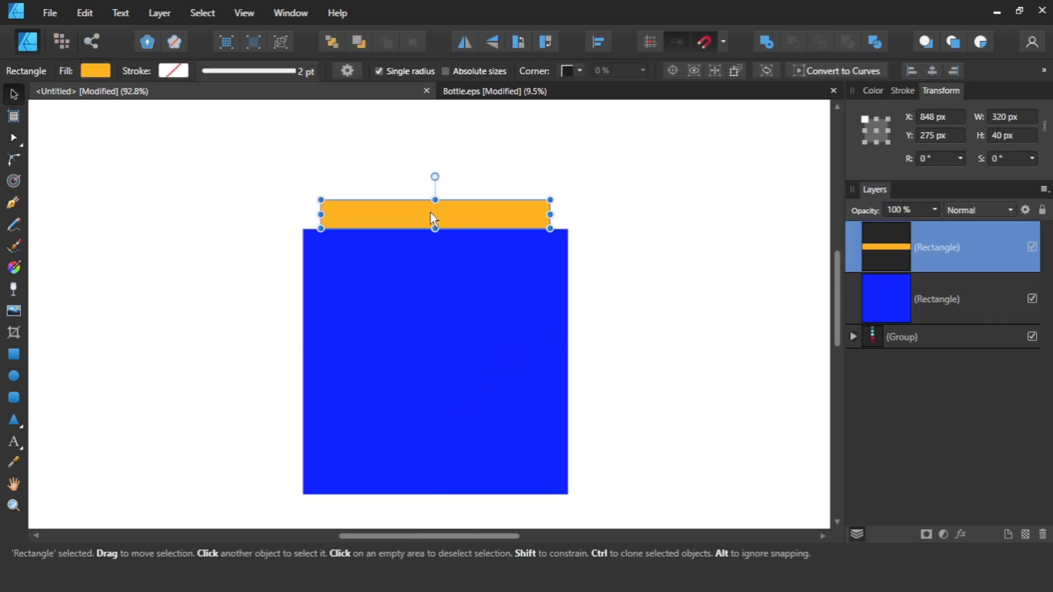
pyautogui.click(85, 12)
pyautogui.click(88, 15)
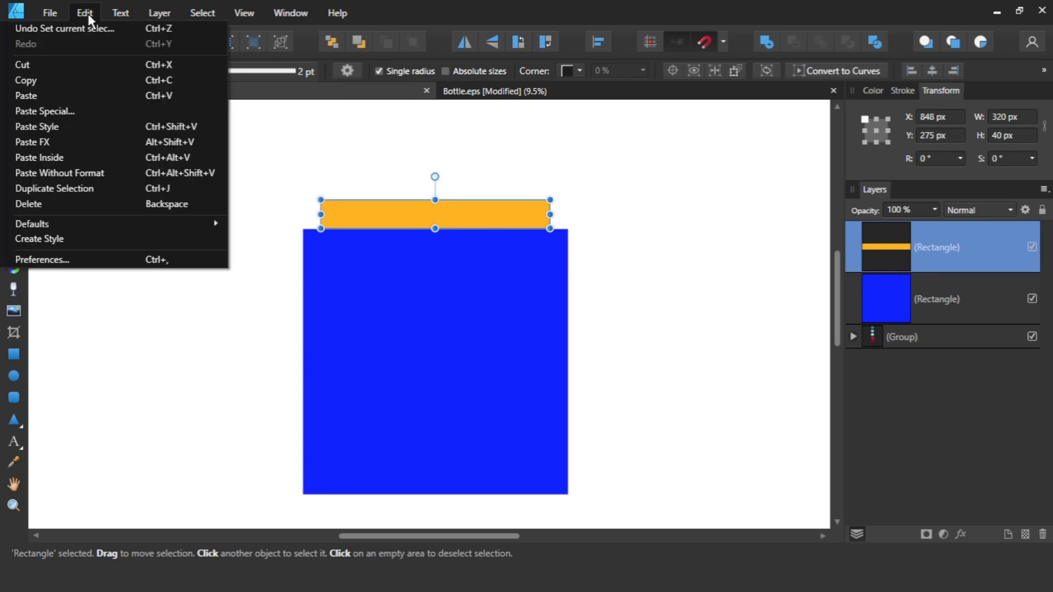
pyautogui.click(57, 97)
# - Resize the pasted orange bar to 370 × 80 px
pyautogui.moveTo(463, 215); pyautogui.dragTo(465, 162)
pyautogui.click(1005, 117)
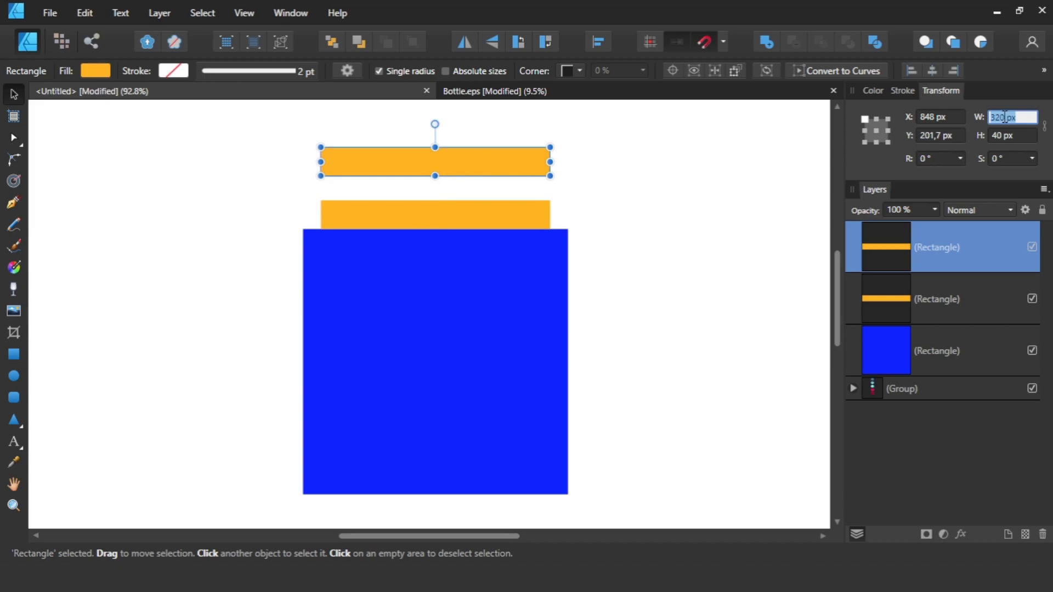
pyautogui.write('370')
pyautogui.press('Tab')
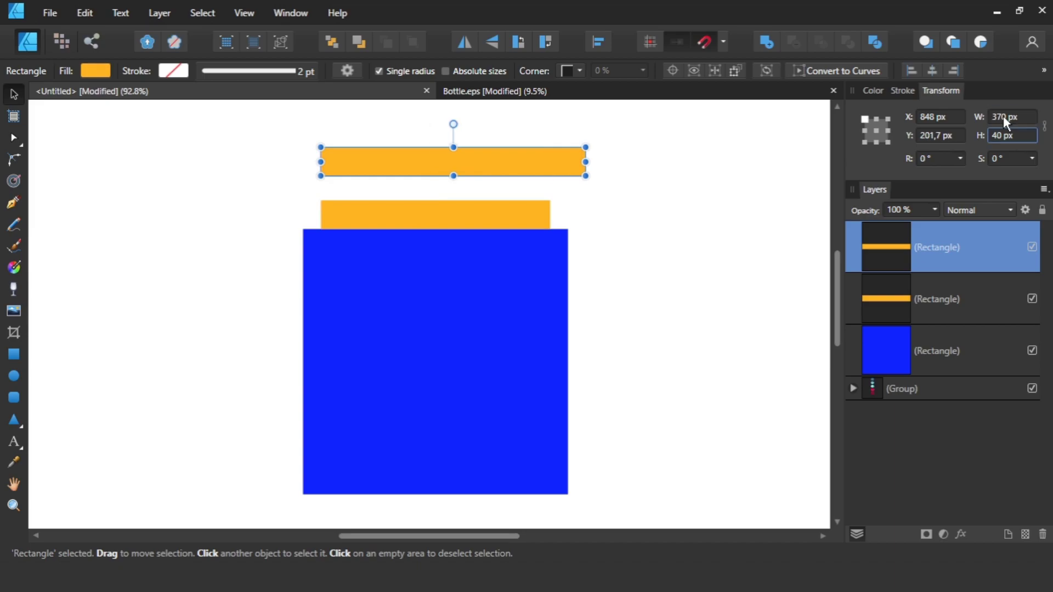
pyautogui.write('80')
pyautogui.press('Return')
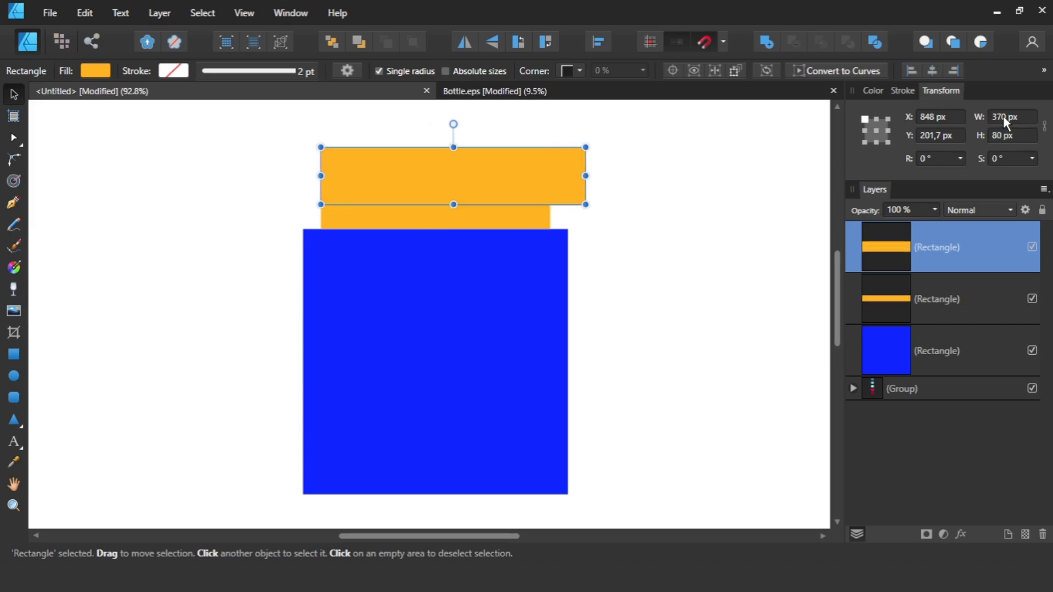
# - Place the 370 px lid on top of the neck bar and centre all three shapes horizontally
pyautogui.click(647, 268)
pyautogui.moveTo(567, 182); pyautogui.dragTo(566, 178)
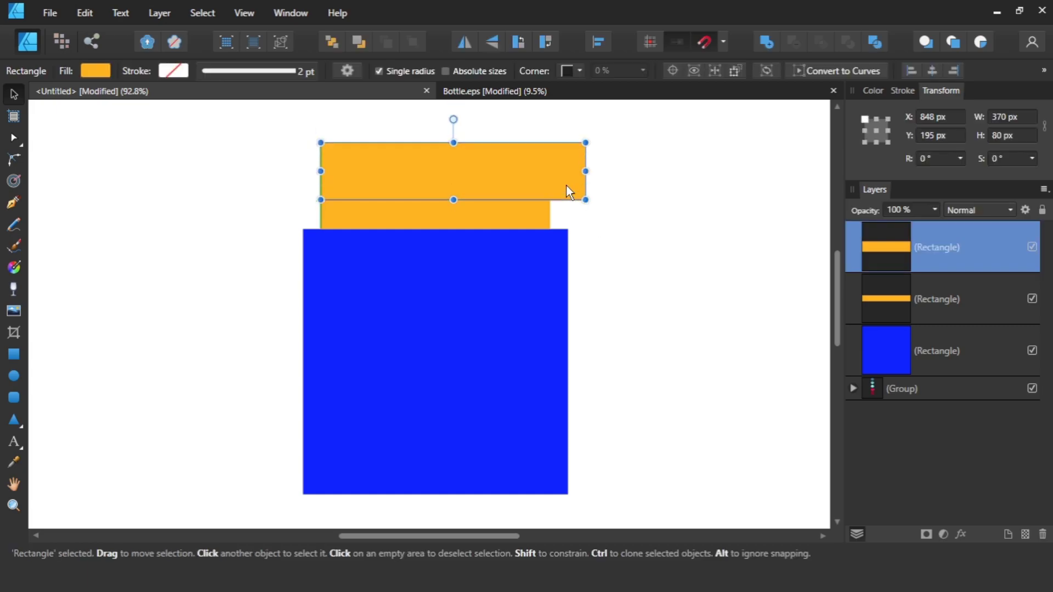
pyautogui.moveTo(623, 131); pyautogui.dragTo(273, 513)
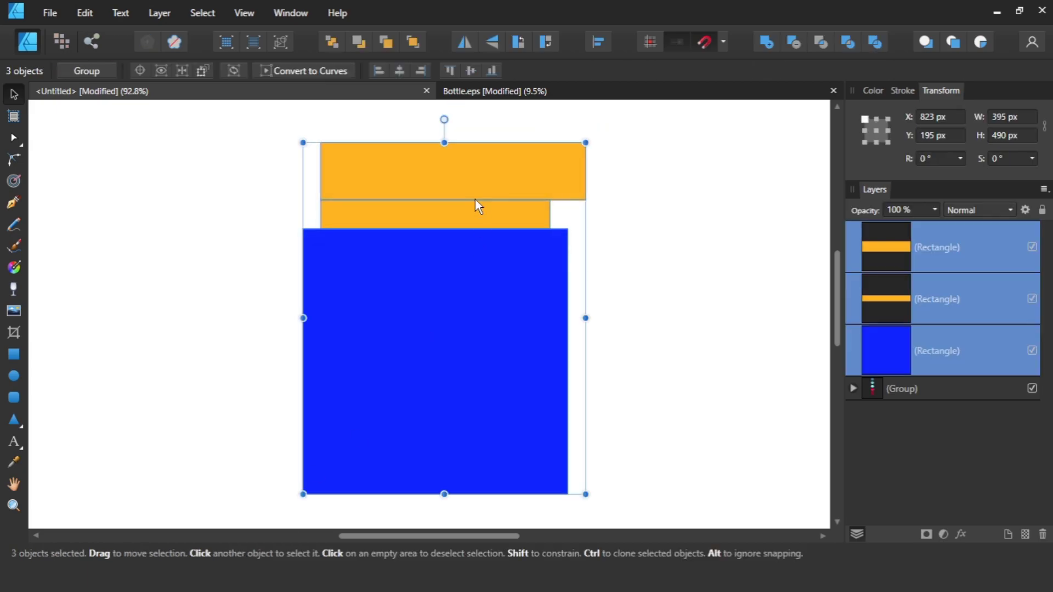
pyautogui.click(401, 70)
pyautogui.click(628, 267)
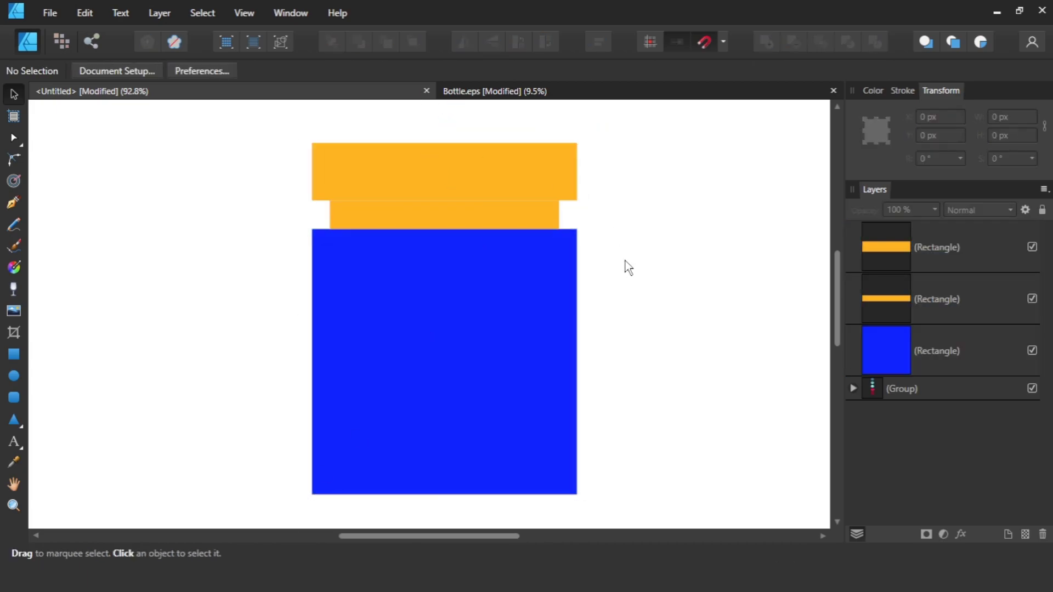
pyautogui.click(543, 182)
# - Convert the blue body, orange neck bar and orange lid to curves
pyautogui.click(521, 275)
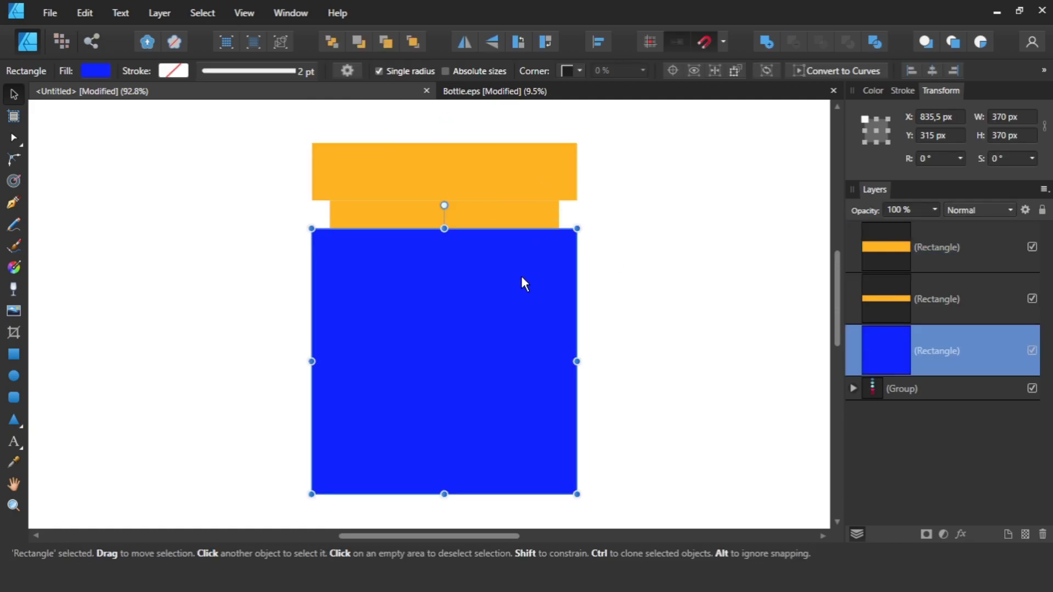
pyautogui.click(767, 43)
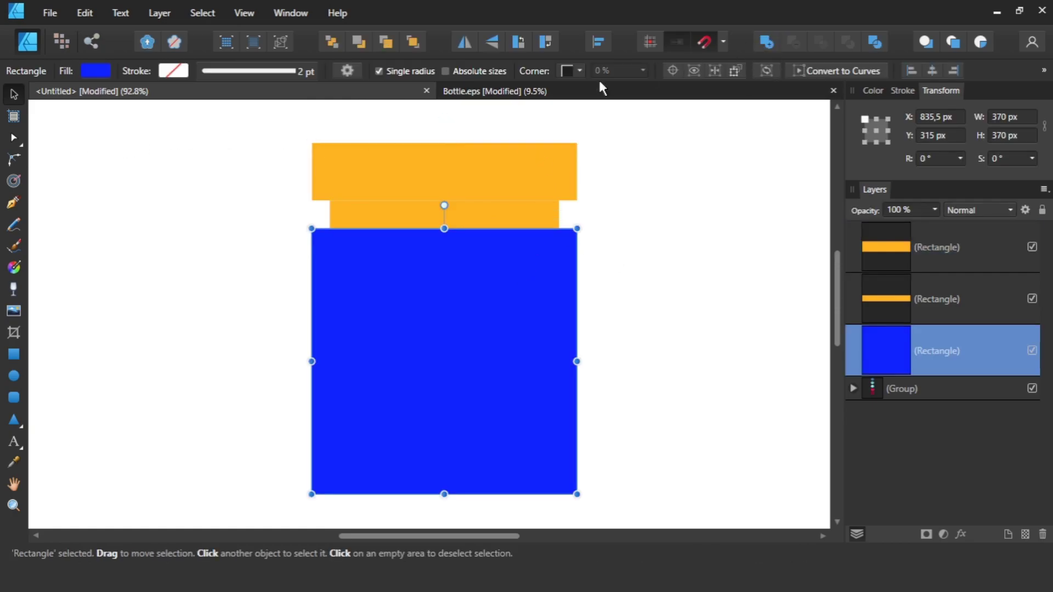
pyautogui.click(473, 210)
pyautogui.click(767, 43)
pyautogui.click(524, 169)
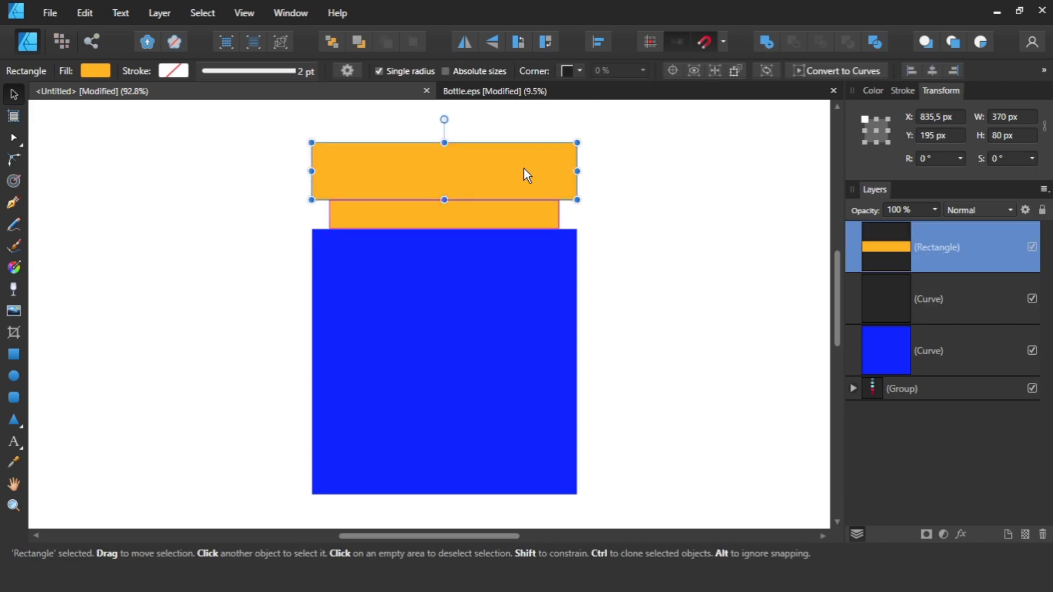
pyautogui.click(766, 42)
# - Give the blue jar body's corners a 50 px radius
pyautogui.click(508, 273)
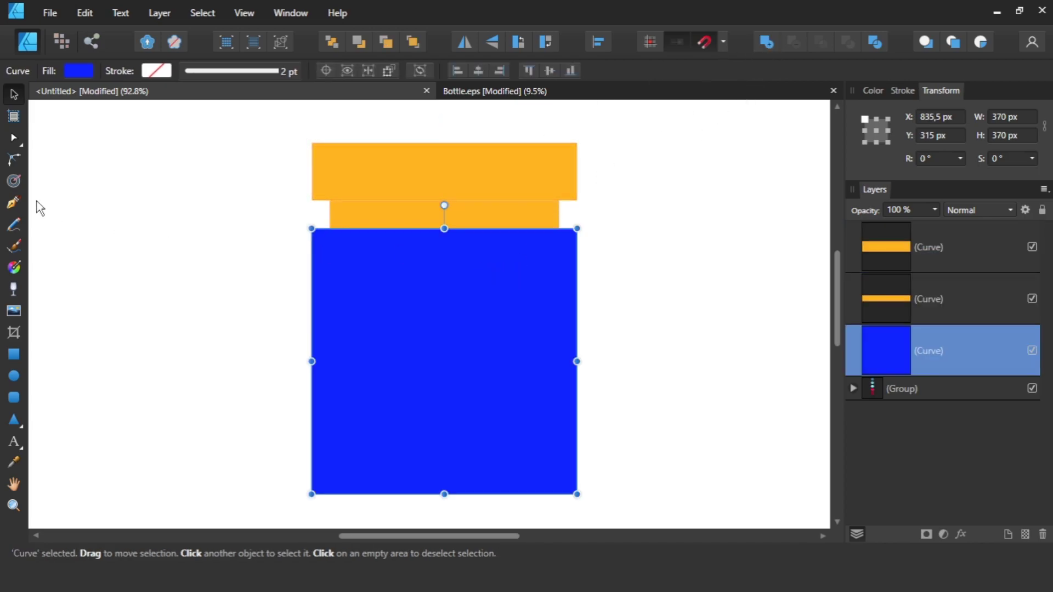
pyautogui.click(17, 161)
pyautogui.moveTo(306, 507); pyautogui.dragTo(603, 216)
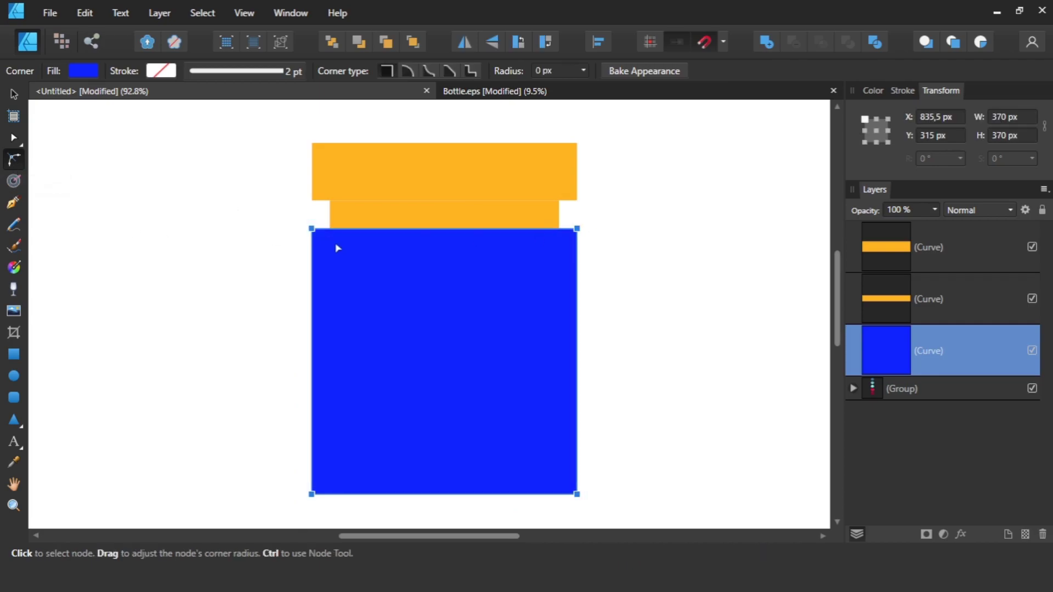
pyautogui.click(550, 71)
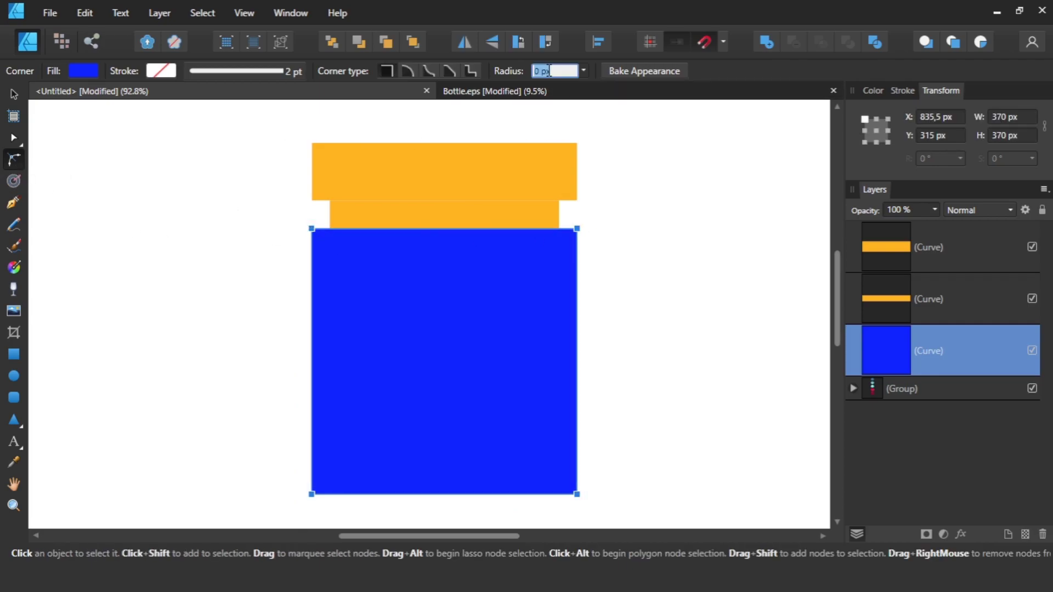
pyautogui.write('50')
pyautogui.press('Return')
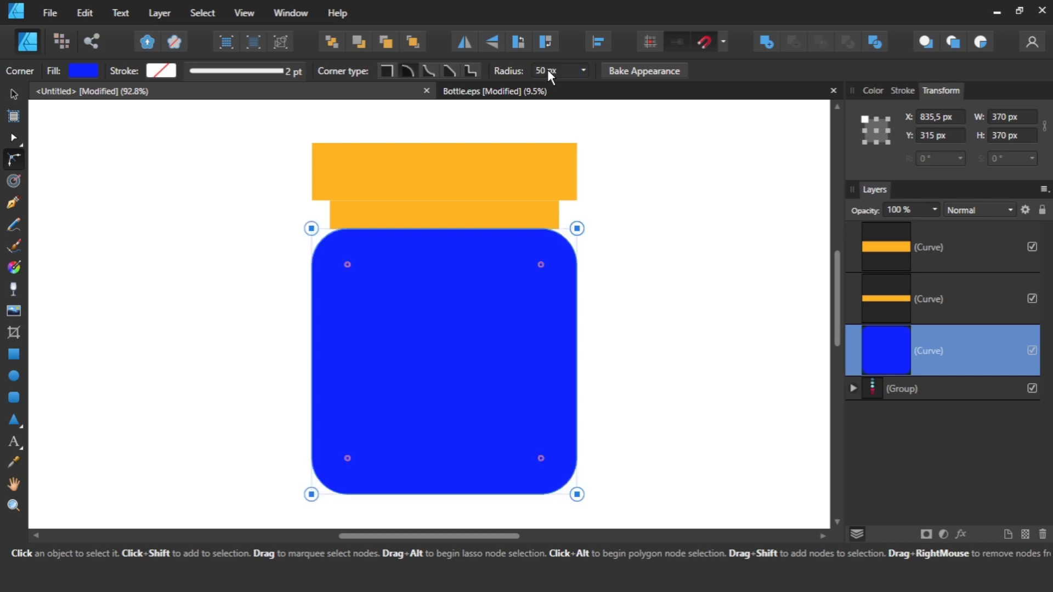
pyautogui.click(530, 221)
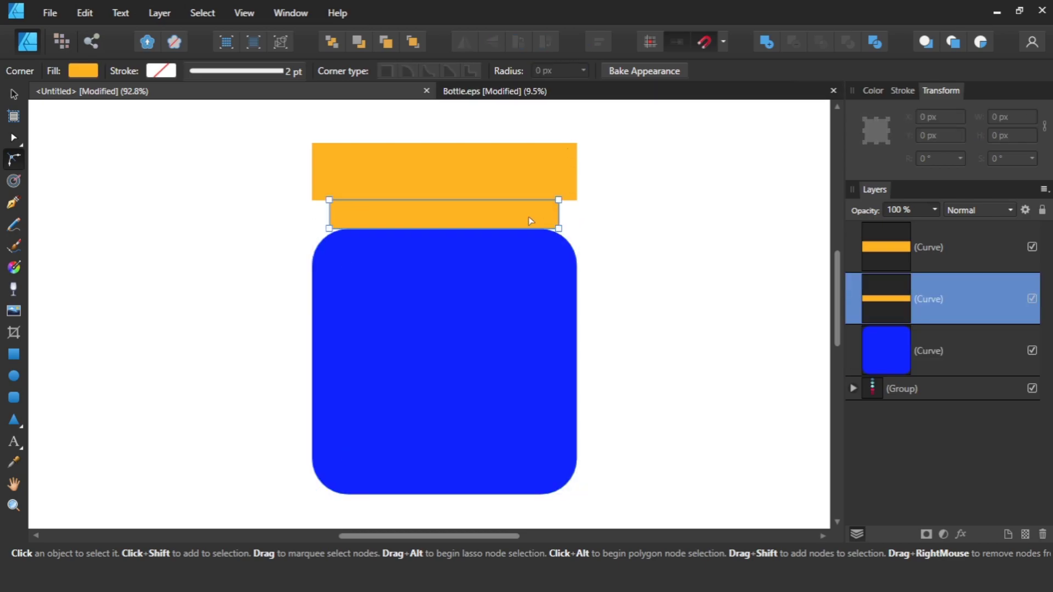
pyautogui.press('v')
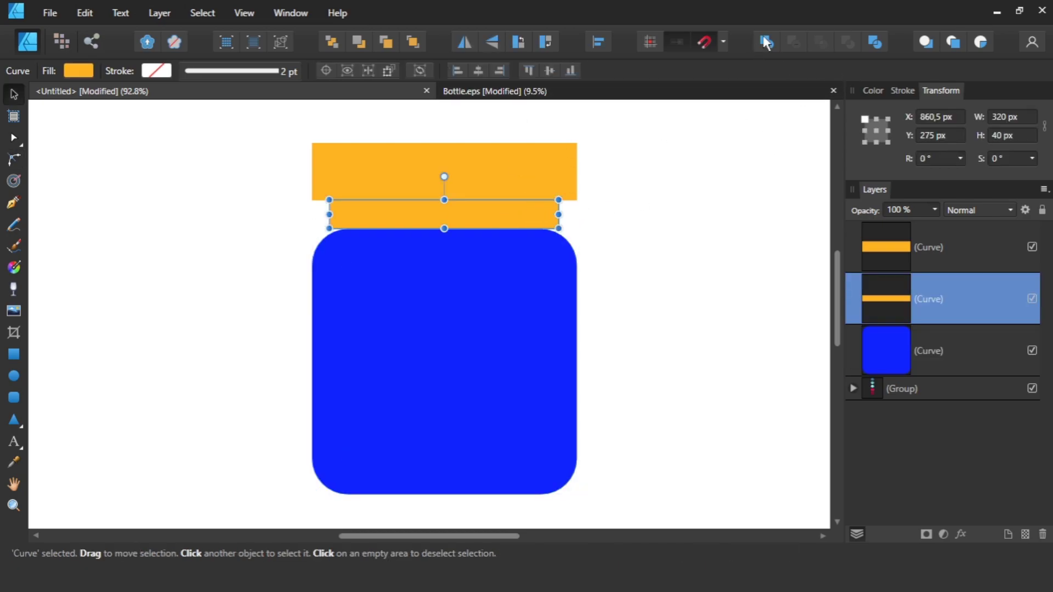
pyautogui.click(766, 42)
# - Round the orange neck bar's corners, settling on a 10 px radius
pyautogui.click(14, 137)
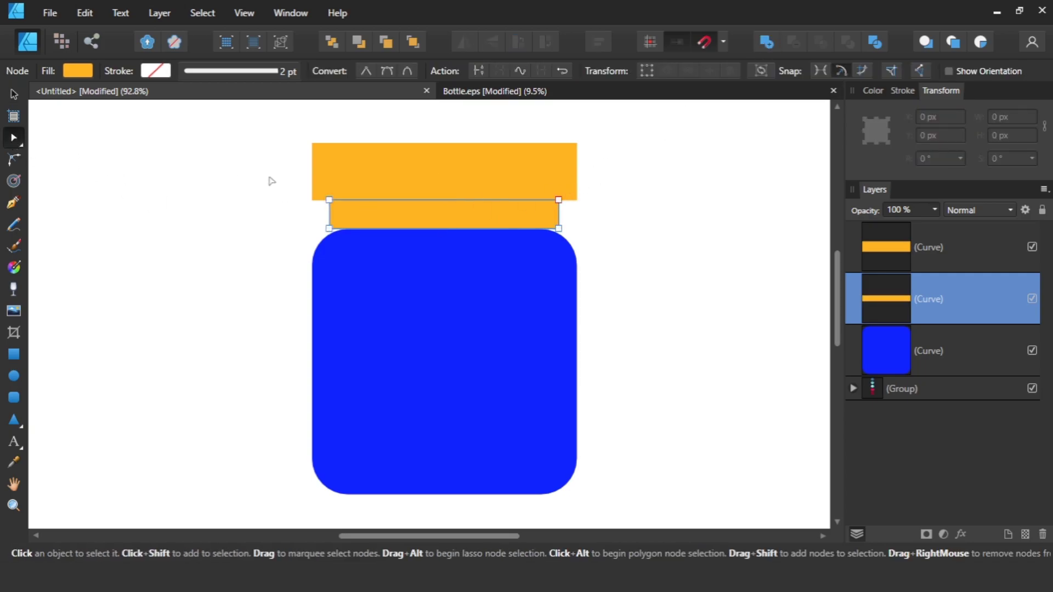
pyautogui.moveTo(269, 176); pyautogui.dragTo(567, 263)
pyautogui.click(16, 162)
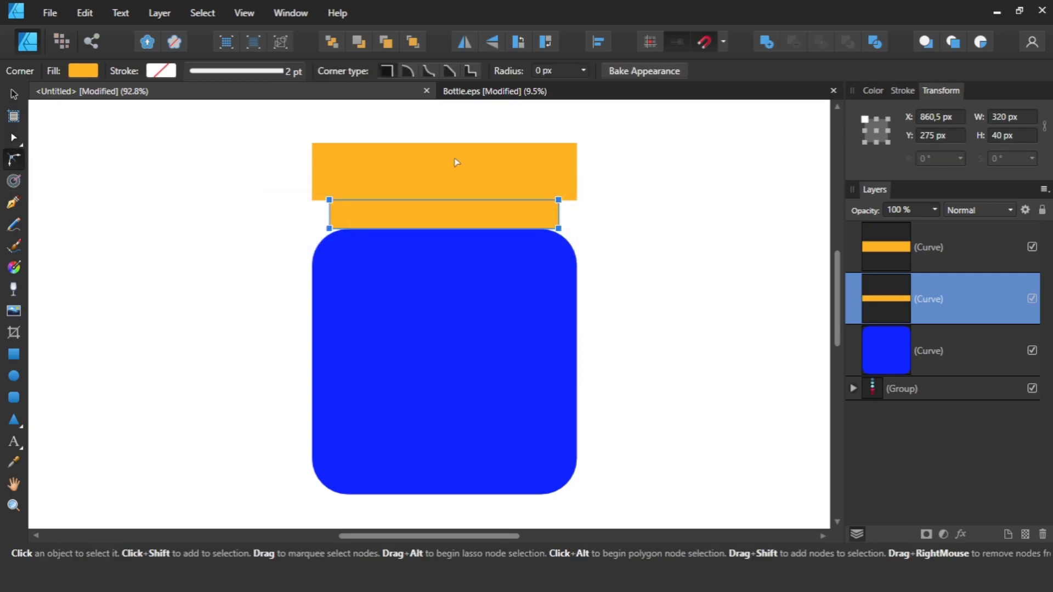
pyautogui.click(547, 72)
pyautogui.write('30')
pyautogui.press('Return')
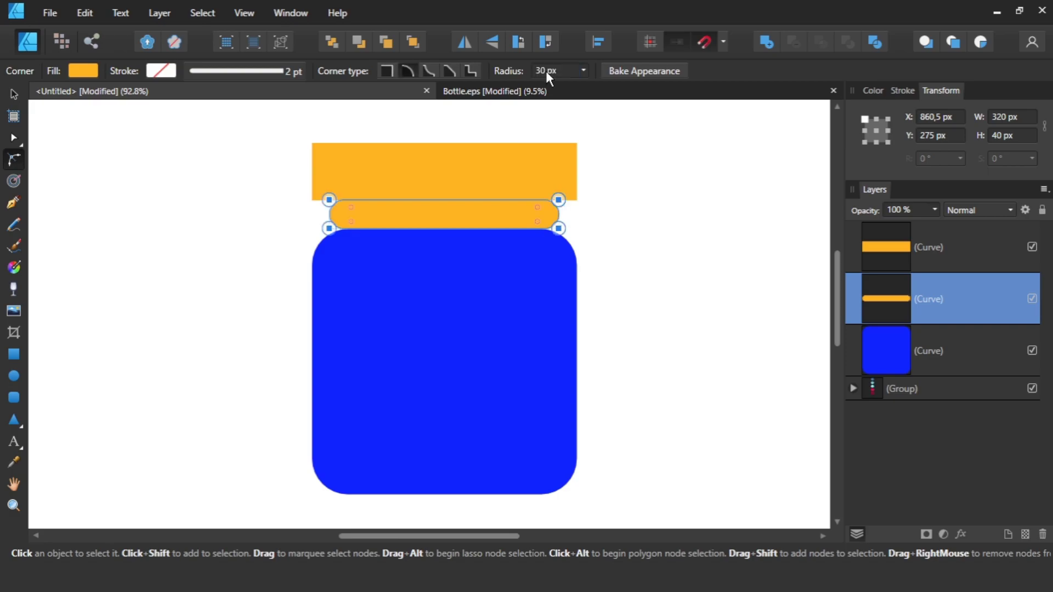
pyautogui.scroll(3, 476, 208)
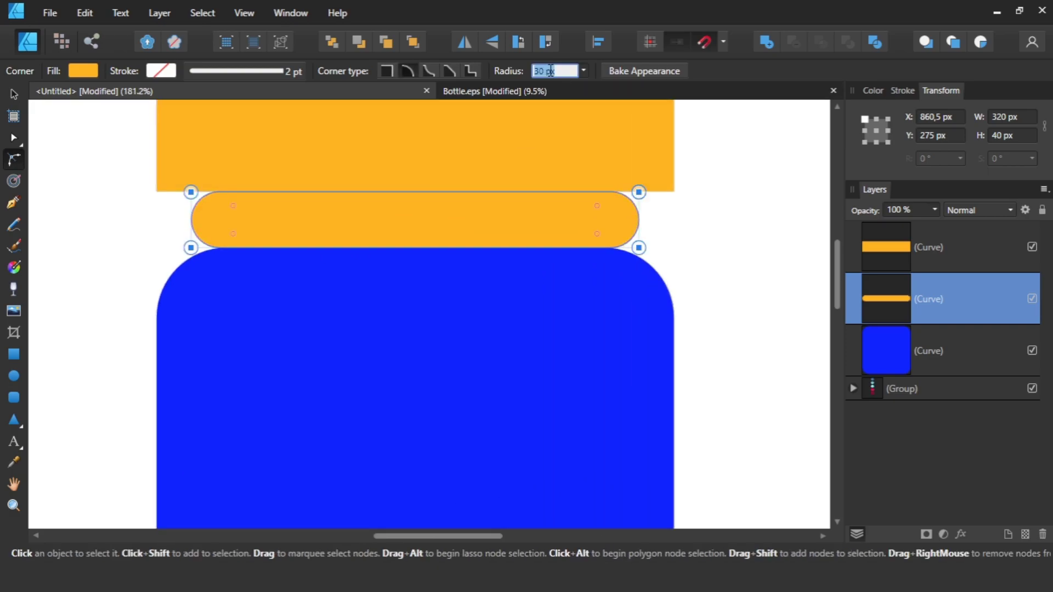
pyautogui.write('10')
pyautogui.press('Return')
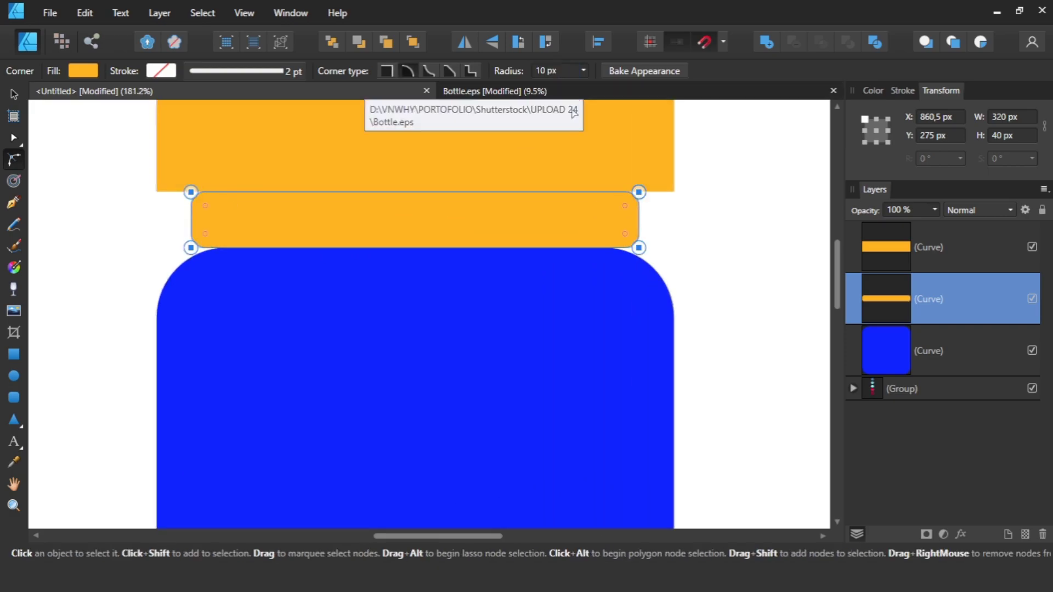
# - Change the blue jar body's corner radius to 40 px
pyautogui.click(531, 277)
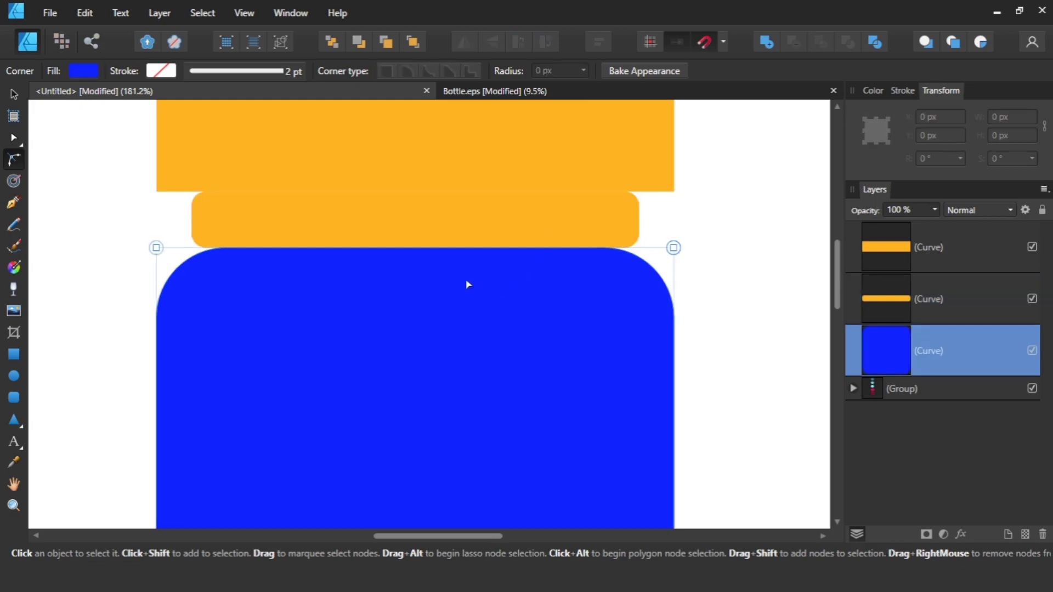
pyautogui.scroll(-1, 468, 285)
pyautogui.scroll(-2, 455, 304)
pyautogui.moveTo(277, 503); pyautogui.dragTo(596, 206)
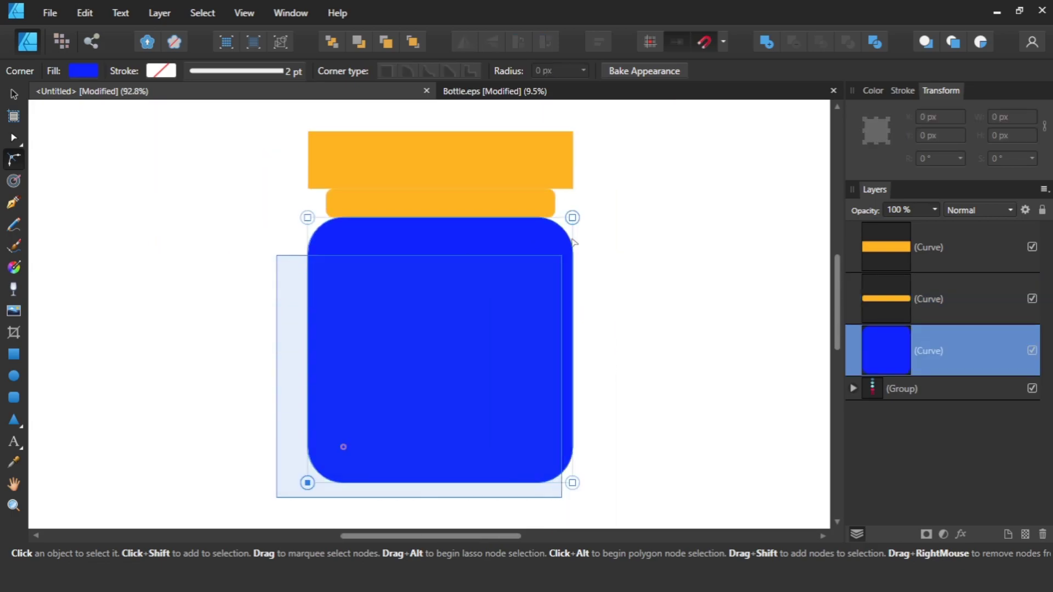
pyautogui.click(541, 72)
pyautogui.write('40')
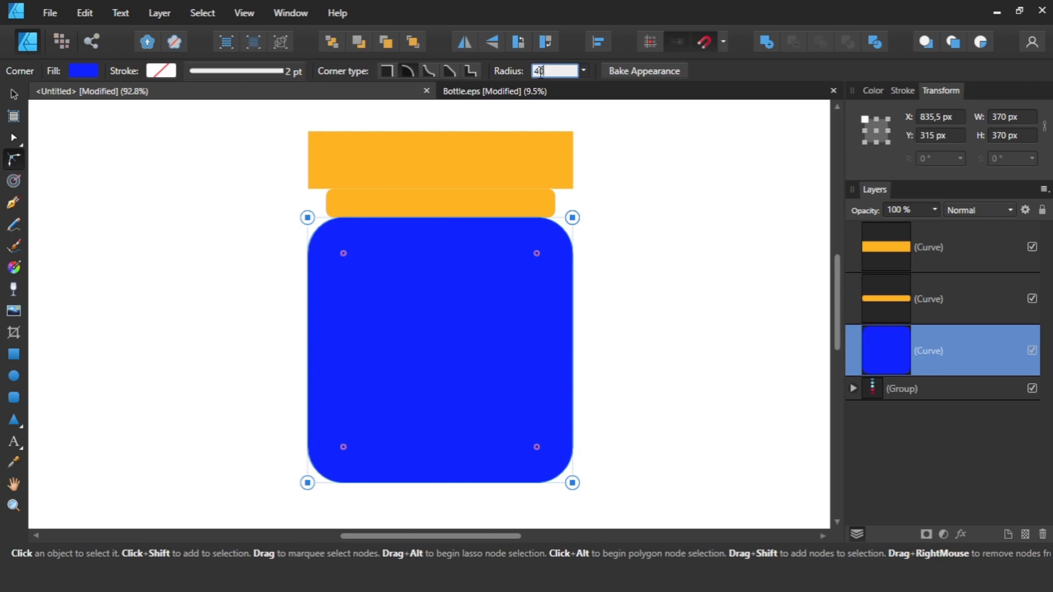
pyautogui.press('Return')
# - Round the top lid bar's corners to a 20 px radius
pyautogui.click(473, 168)
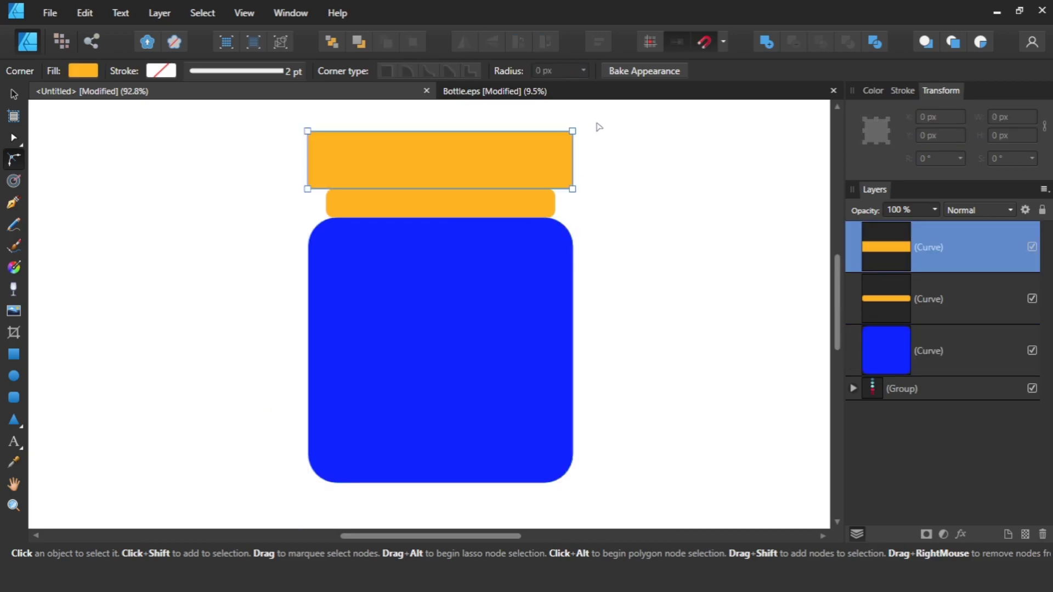
pyautogui.moveTo(598, 116); pyautogui.dragTo(289, 202)
pyautogui.click(547, 71)
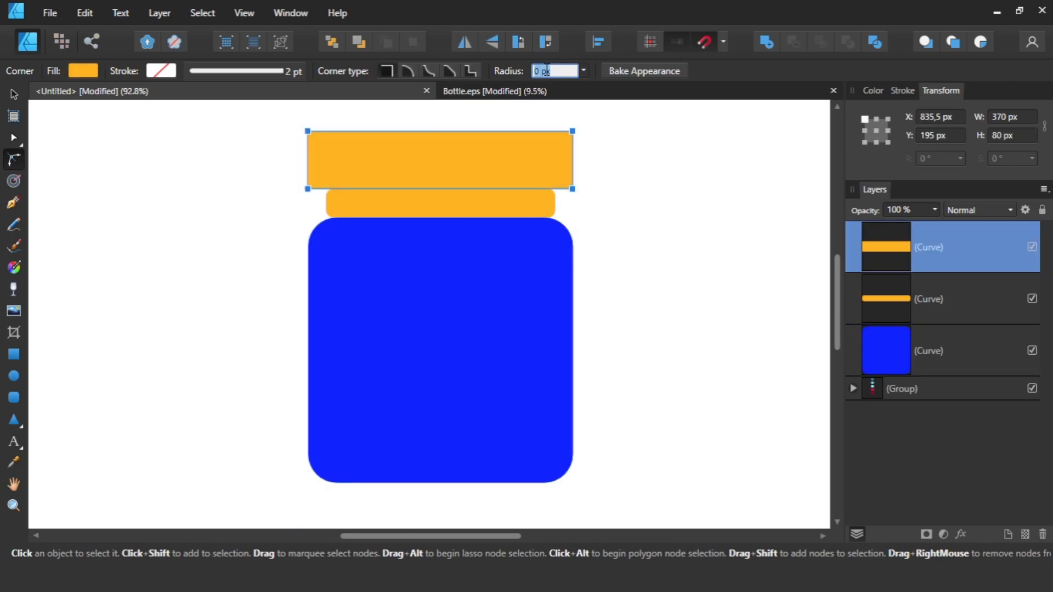
pyautogui.write('30')
pyautogui.press('Return')
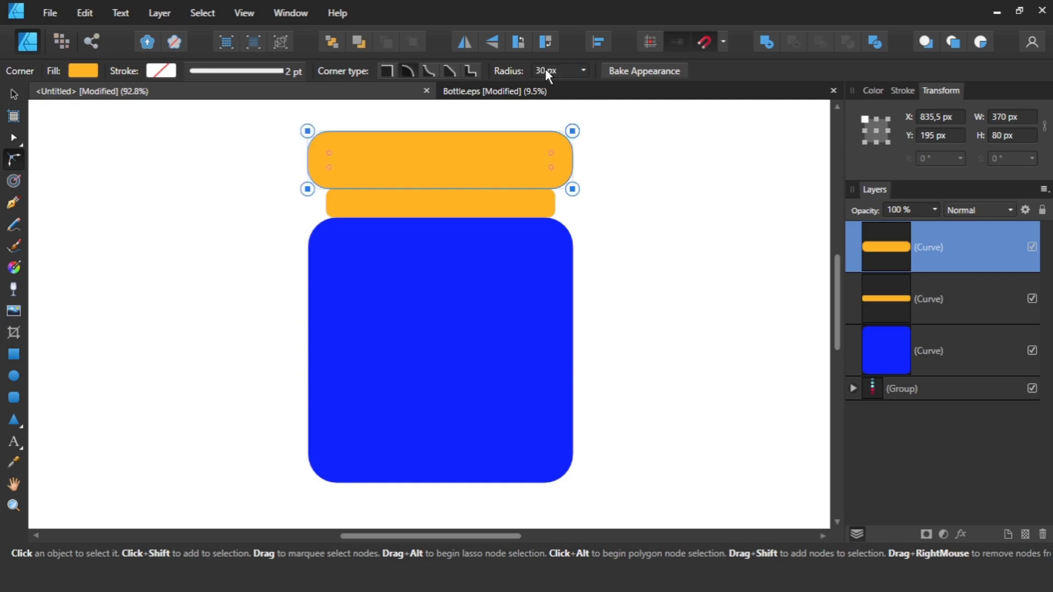
pyautogui.click(546, 70)
pyautogui.write('20')
# - Change the top lid's fill to pink FF248A
pyautogui.click(632, 244)
pyautogui.press('v')
pyautogui.click(877, 91)
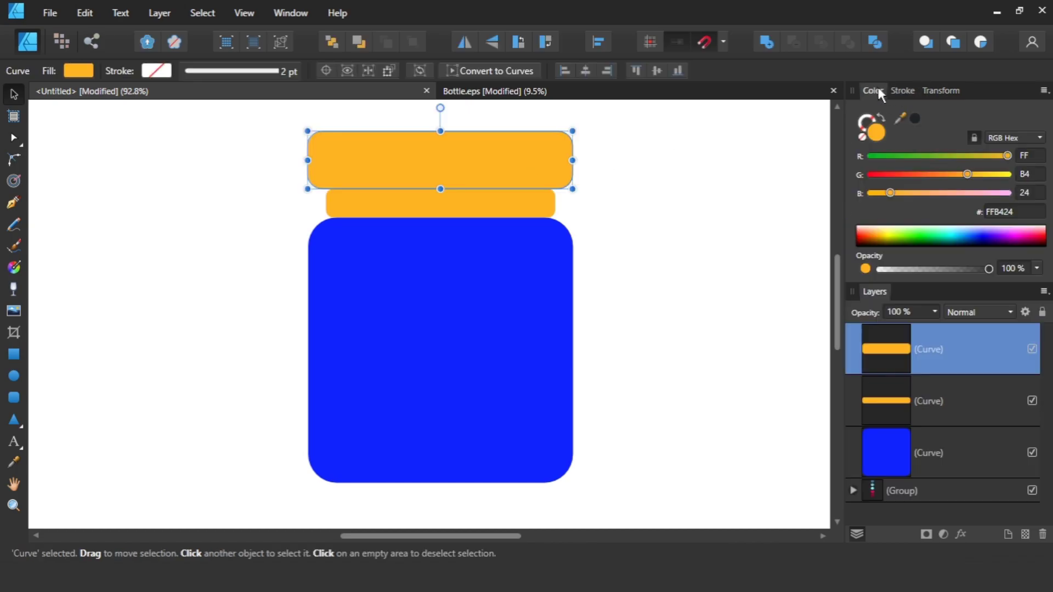
pyautogui.click(1001, 242)
pyautogui.click(634, 265)
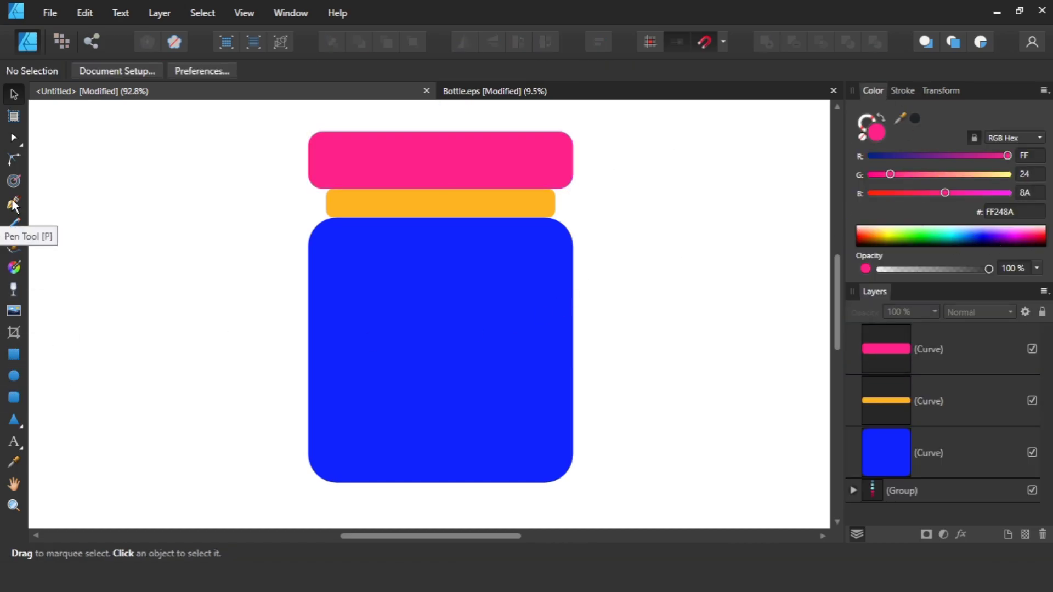
# - Draw a wavy Pen curve from left of the jar across its body to its right side
pyautogui.press('p')
pyautogui.click(206, 305)
pyautogui.moveTo(325, 331); pyautogui.dragTo(476, 328)
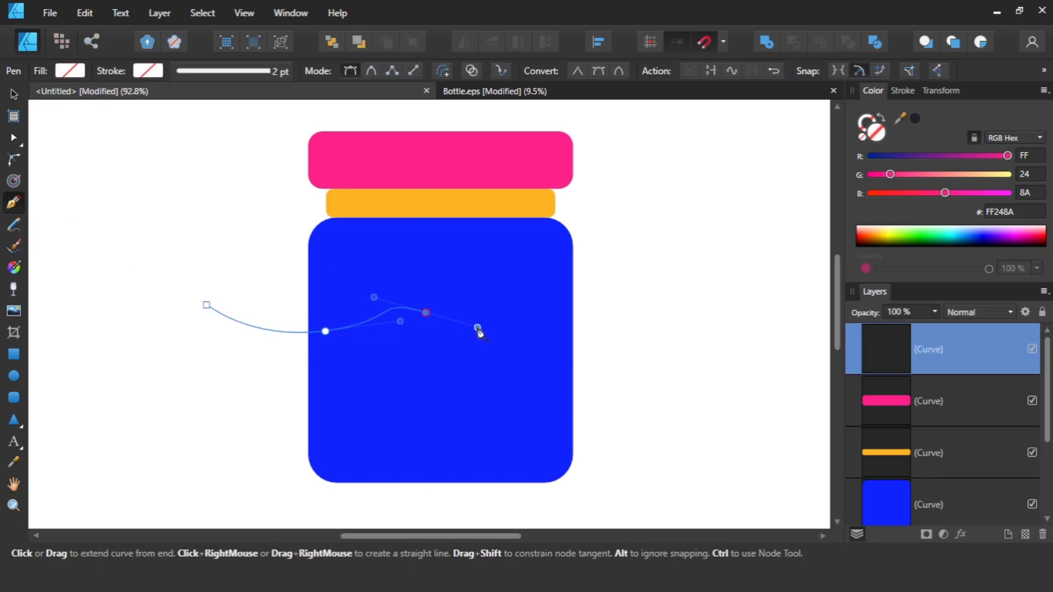
pyautogui.moveTo(517, 287); pyautogui.dragTo(541, 267)
pyautogui.moveTo(592, 318); pyautogui.dragTo(608, 354)
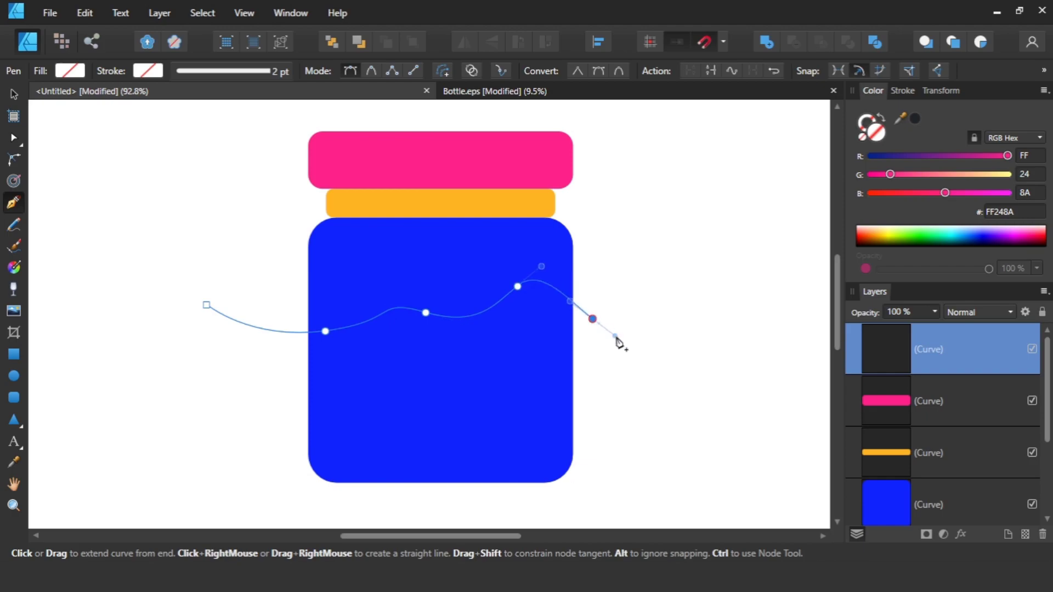
pyautogui.press('v')
# - Reposition the wave curve, centring it vertically on the jar body, then nudge it back up
pyautogui.moveTo(489, 306); pyautogui.dragTo(488, 322)
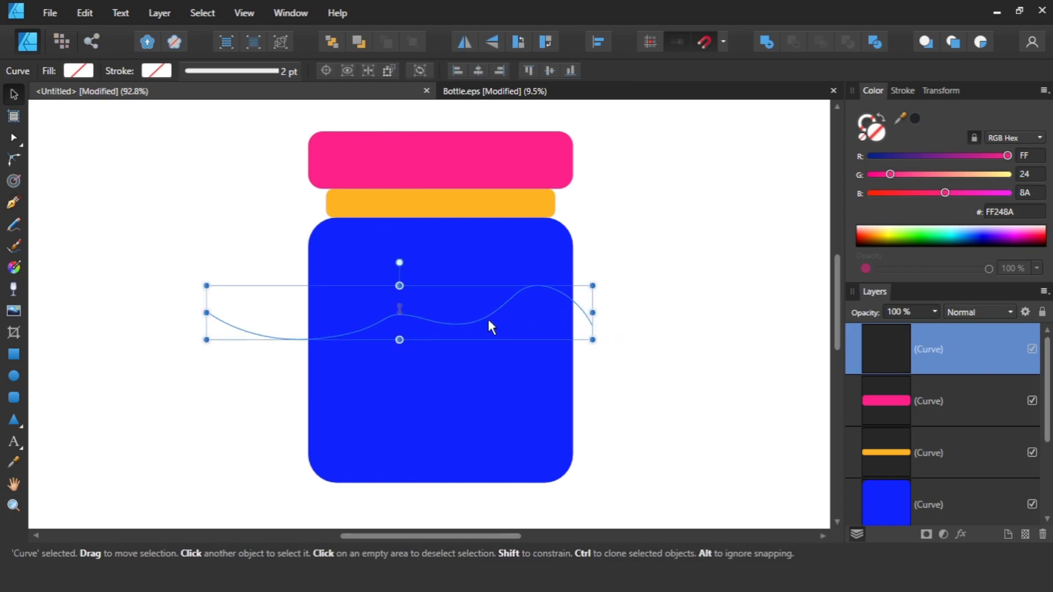
pyautogui.keyDown('shift'); pyautogui.click(491, 258); pyautogui.keyUp('shift')
pyautogui.click(471, 71)
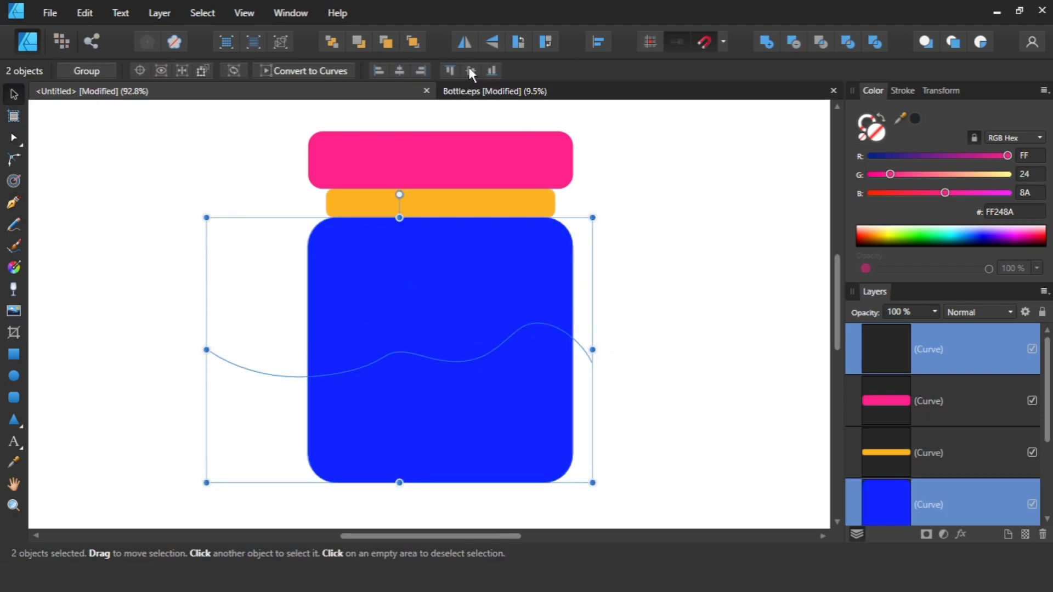
pyautogui.click(646, 269)
pyautogui.click(479, 352)
pyautogui.moveTo(707, 259); pyautogui.dragTo(142, 415)
pyautogui.moveTo(437, 358); pyautogui.dragTo(441, 324)
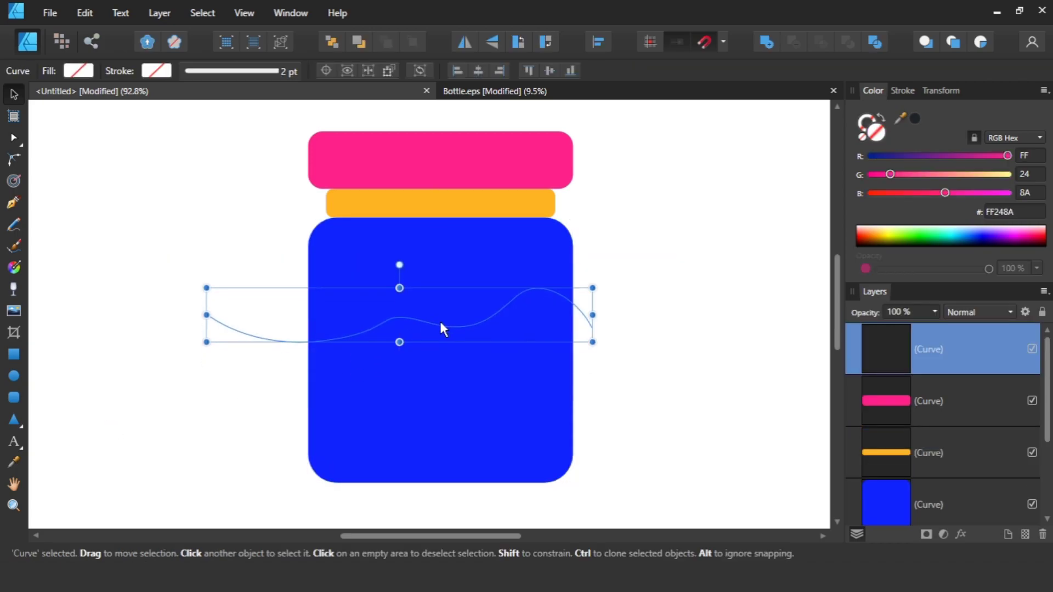
# - Try continuing the wave from its end point, undoing each stray segment
pyautogui.click(14, 203)
pyautogui.click(206, 314)
pyautogui.click(206, 404)
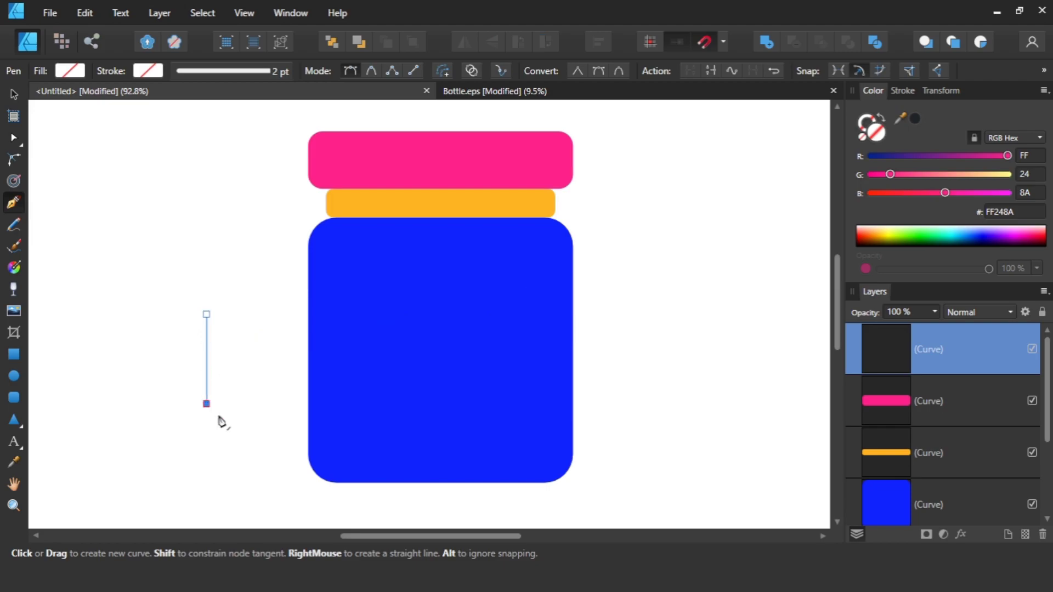
pyautogui.hotkey('ctrl', 'z')
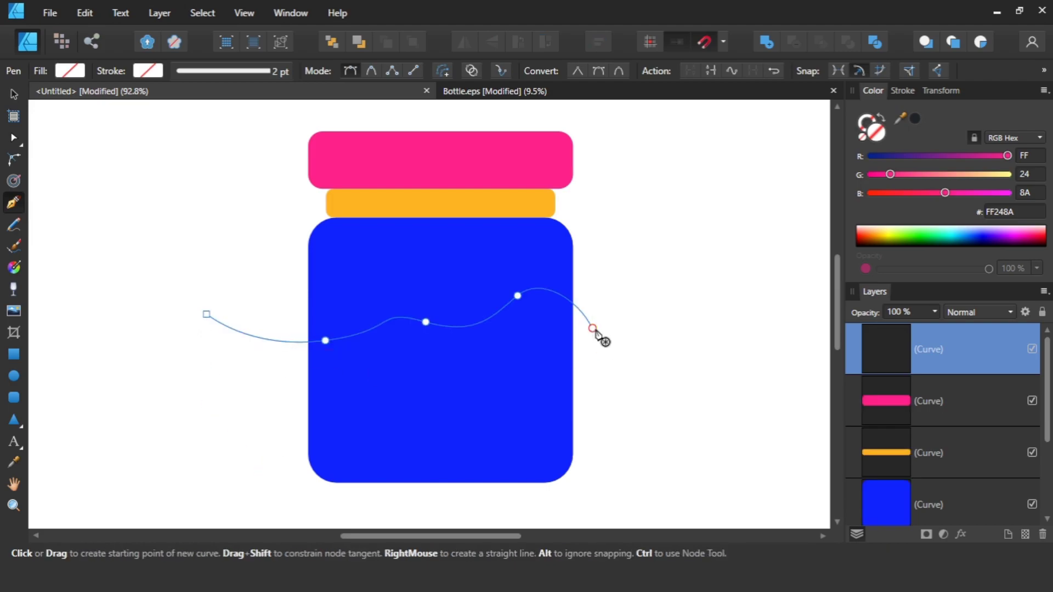
pyautogui.click(592, 328)
pyautogui.click(592, 359)
pyautogui.hotkey('ctrl', 'z')
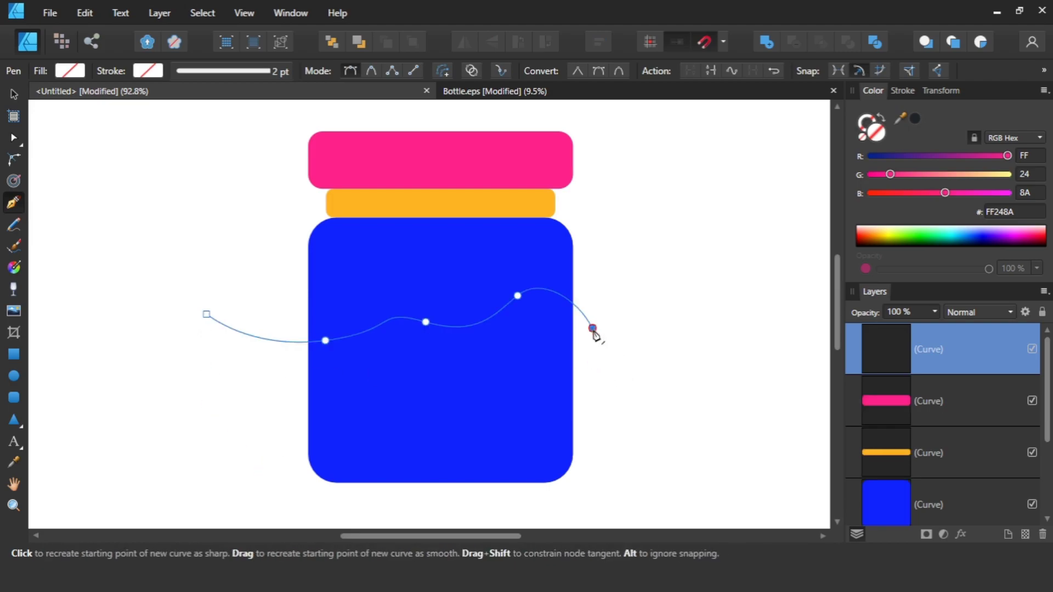
pyautogui.click(592, 328)
pyautogui.click(604, 367)
pyautogui.hotkey('ctrl', 'z')
# - Extend the wave from its right end node around the jar's bottom and close the path
pyautogui.press('a')
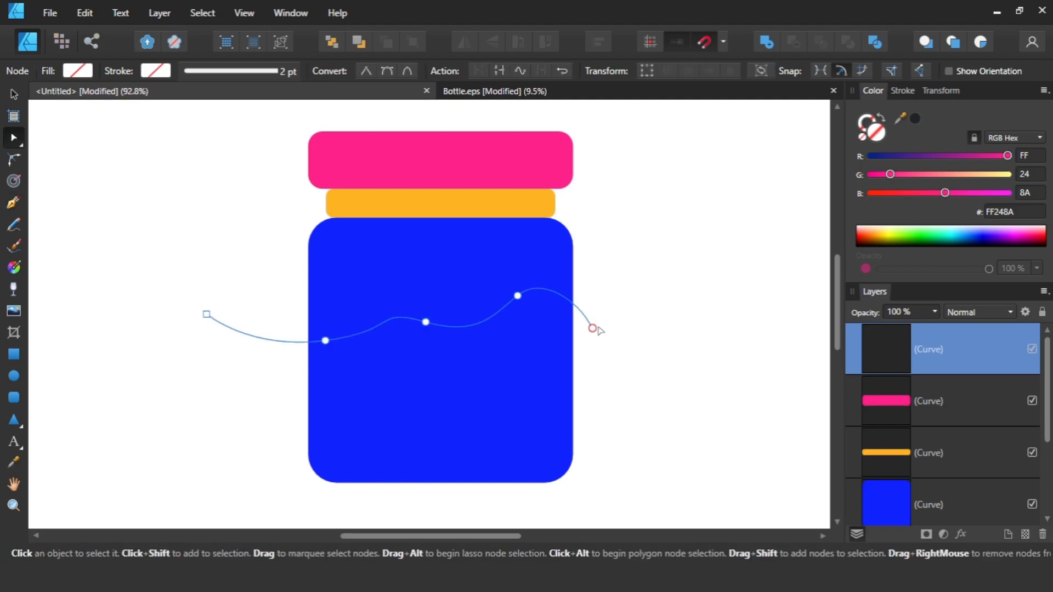
pyautogui.click(592, 328)
pyautogui.press('p')
pyautogui.click(629, 386)
pyautogui.click(617, 426)
pyautogui.click(572, 508)
pyautogui.click(425, 516)
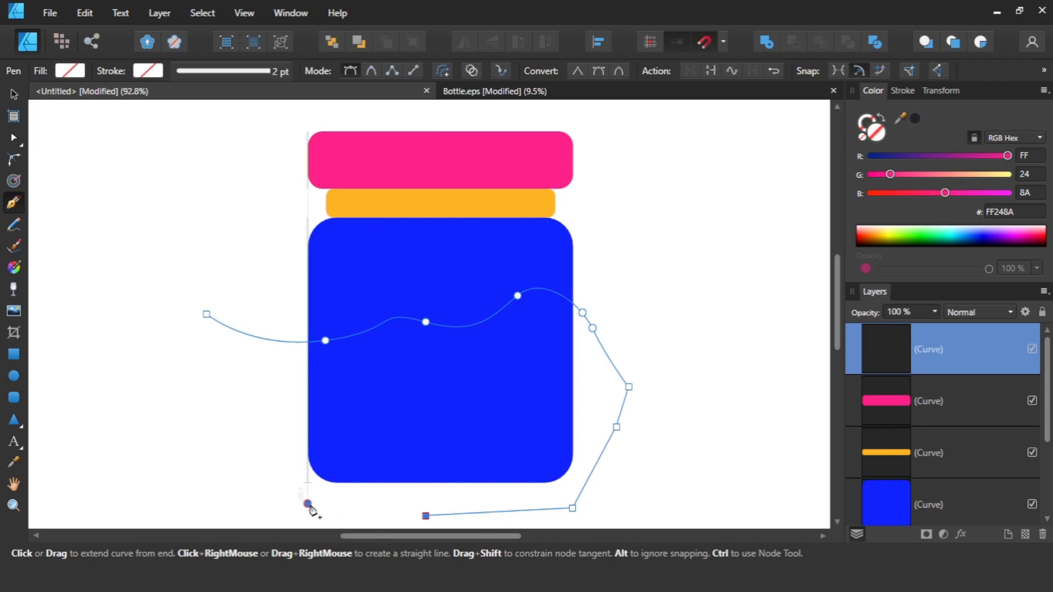
pyautogui.click(308, 505)
pyautogui.click(206, 315)
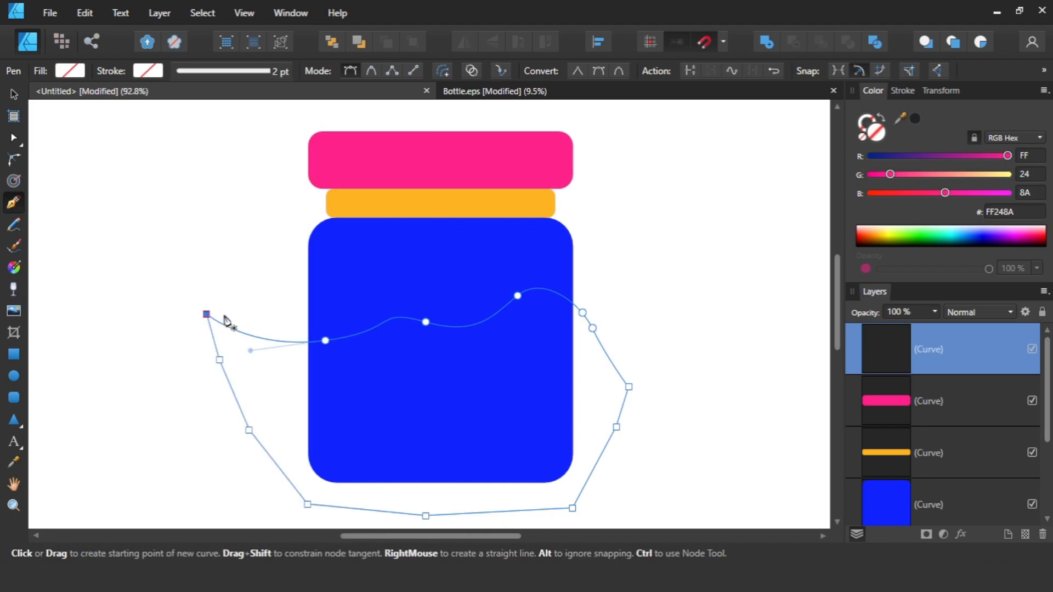
pyautogui.press('v')
pyautogui.click(886, 495)
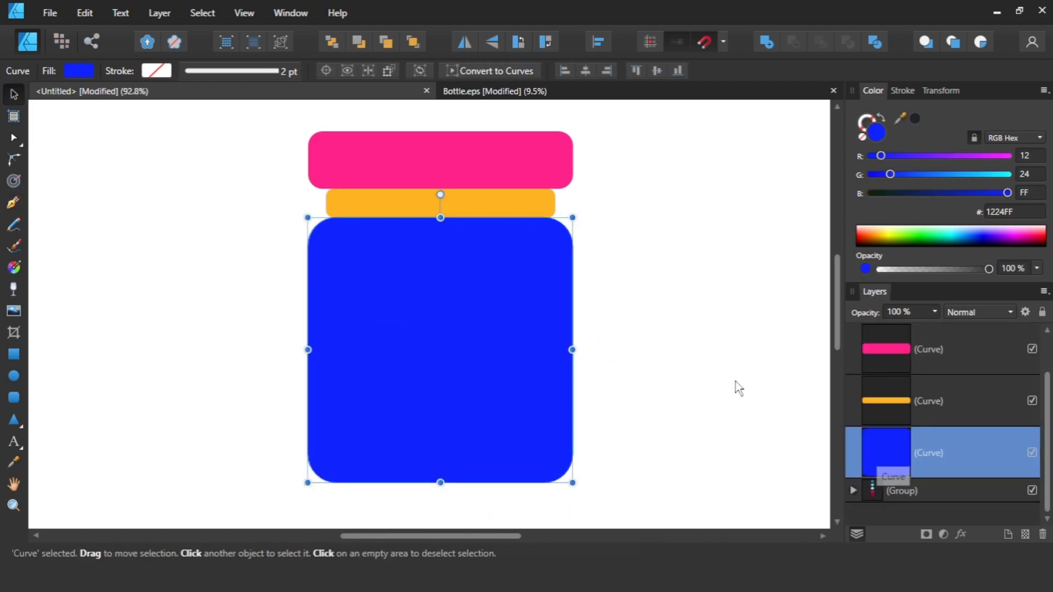
# - Copy and paste the blue jar body and recolour the duplicate purple
pyautogui.click(84, 13)
pyautogui.click(57, 80)
pyautogui.click(85, 13)
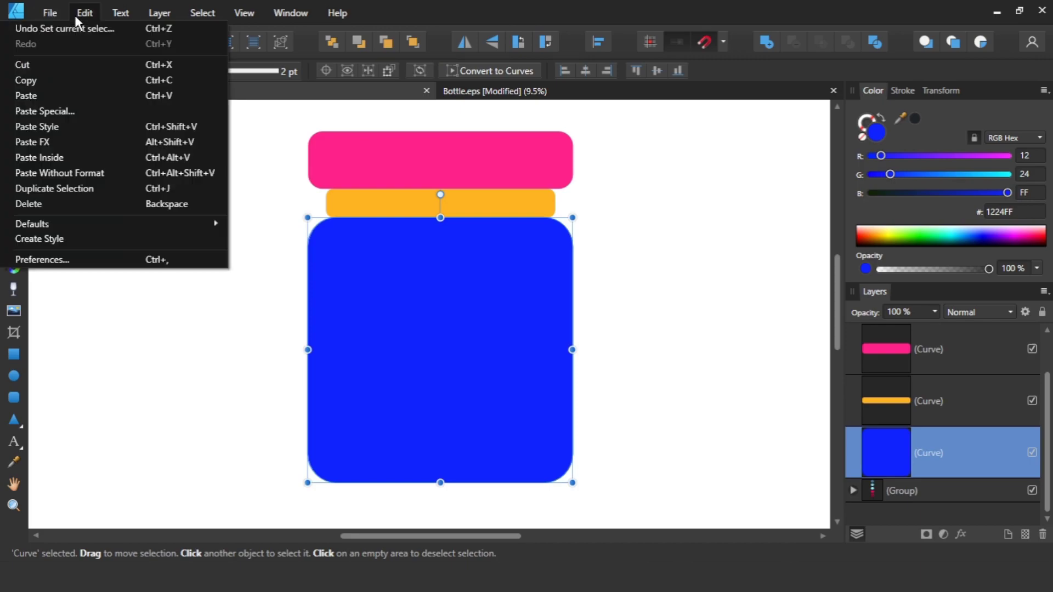
pyautogui.click(44, 96)
pyautogui.click(995, 235)
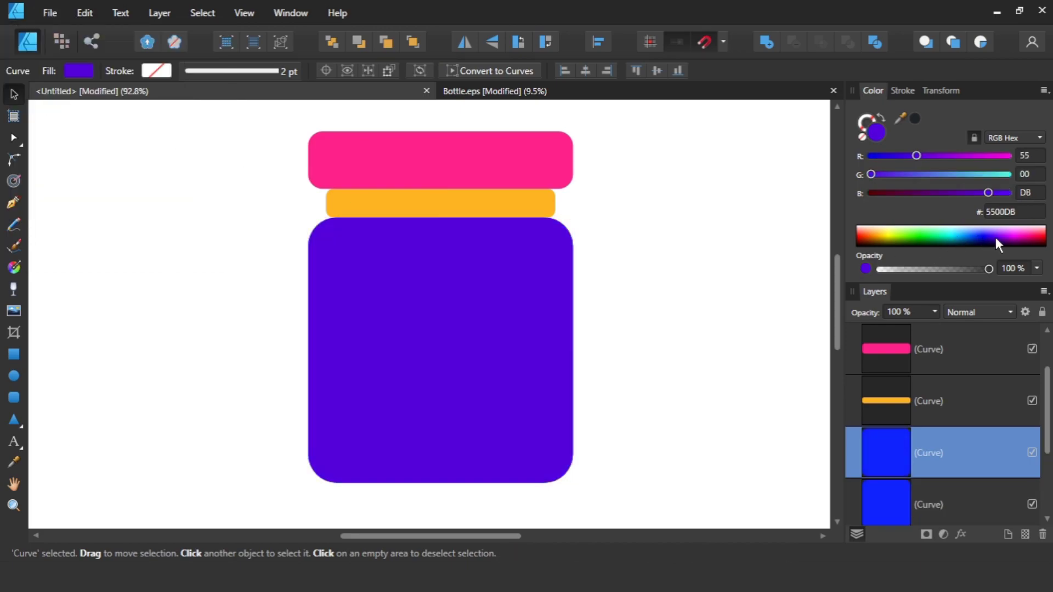
# - Bring the wave shape to the top of the stack and fill it cyan
pyautogui.moveTo(887, 453); pyautogui.dragTo(894, 347)
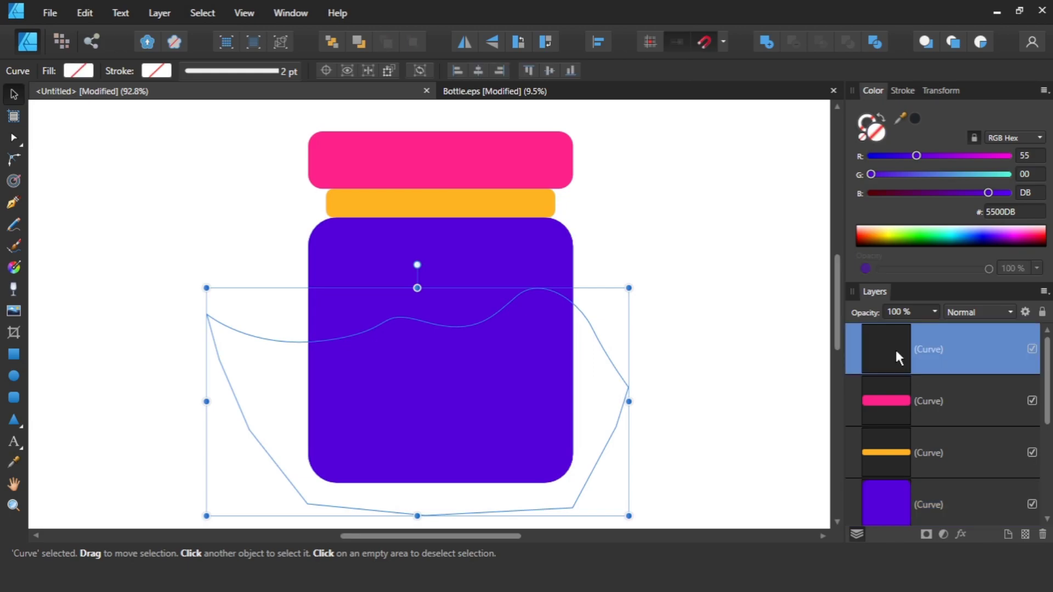
pyautogui.click(986, 236)
pyautogui.click(671, 326)
pyautogui.click(885, 346)
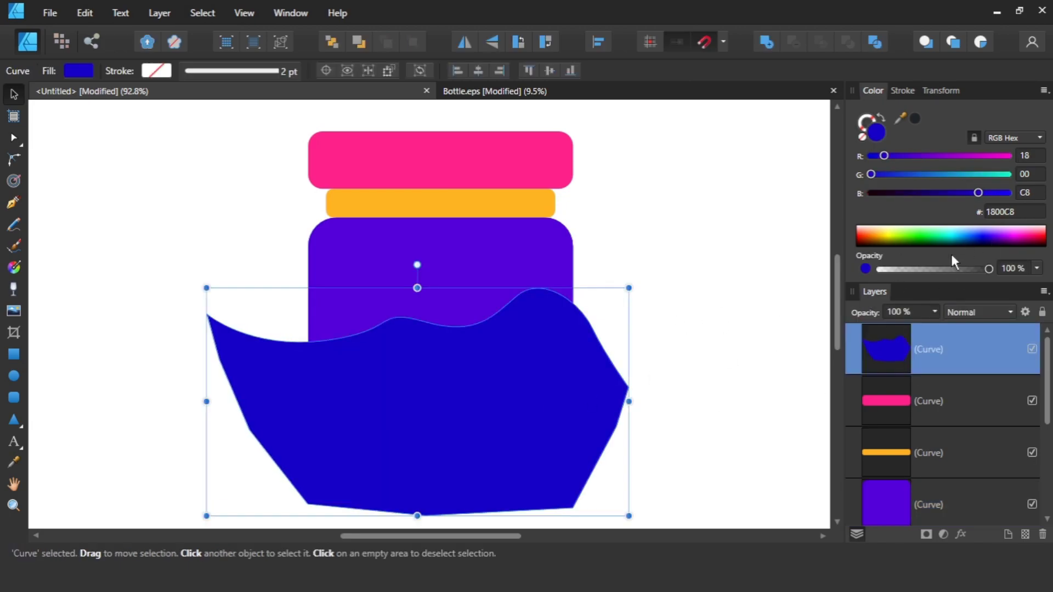
pyautogui.click(952, 235)
pyautogui.click(618, 322)
# - Divide the purple body copy with the cyan wave and delete the leftover outer pieces
pyautogui.click(477, 275)
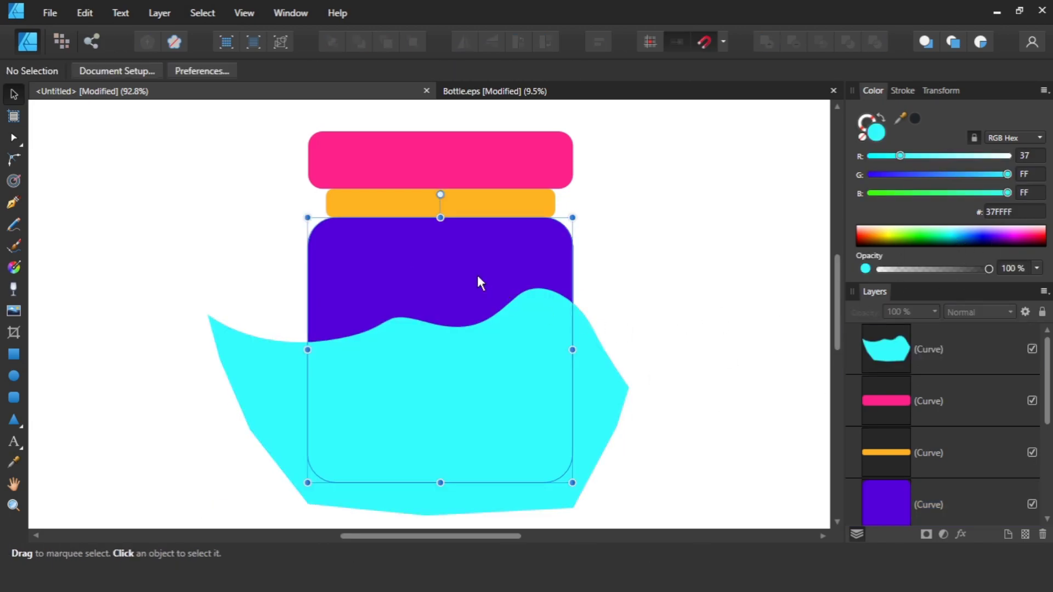
pyautogui.keyDown('shift'); pyautogui.click(603, 390); pyautogui.keyUp('shift')
pyautogui.moveTo(606, 402); pyautogui.dragTo(741, 404)
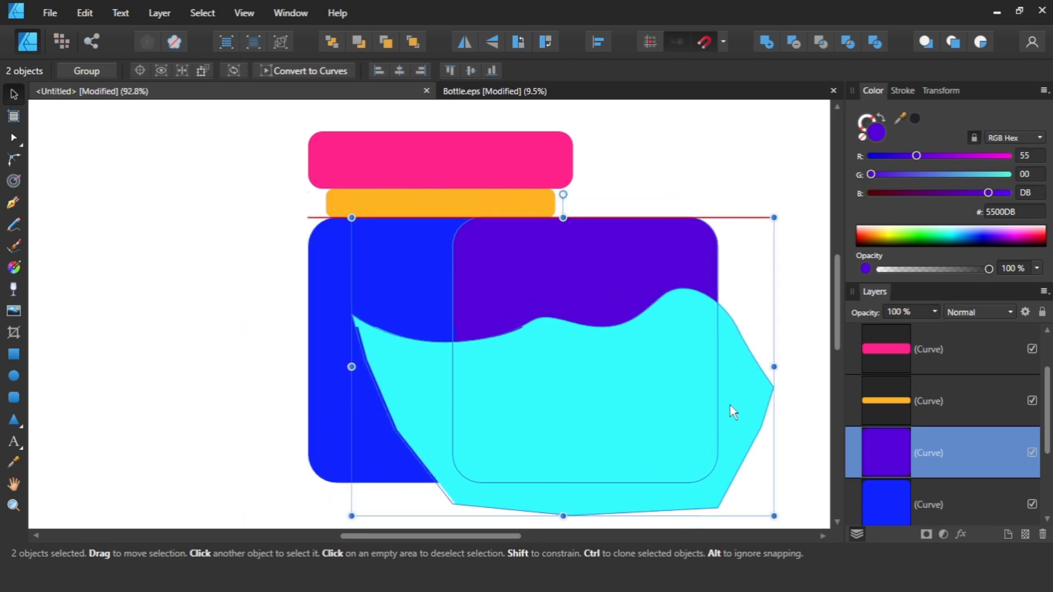
pyautogui.click(876, 41)
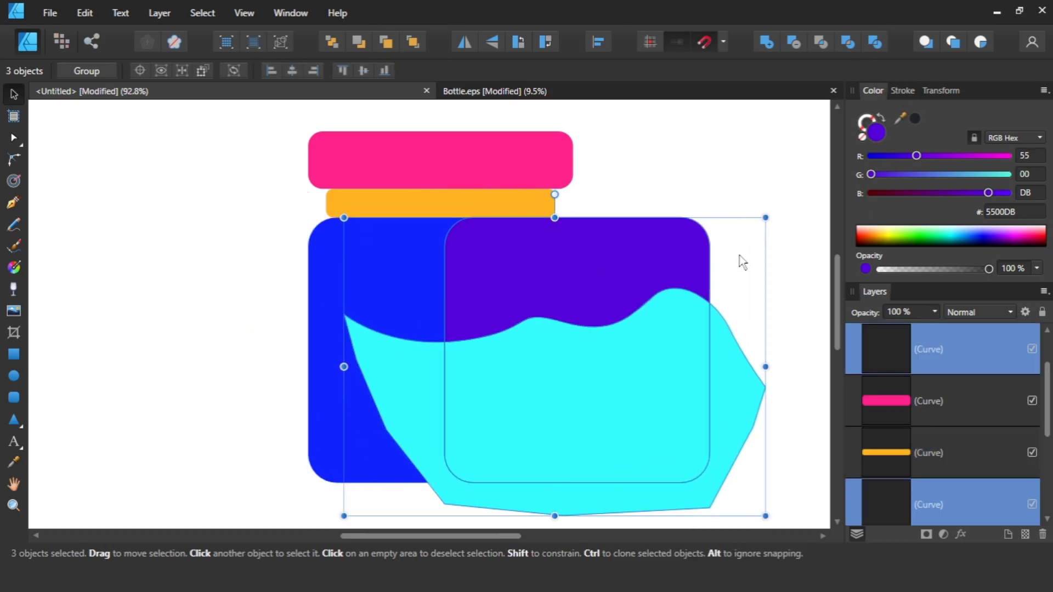
pyautogui.click(740, 272)
pyautogui.moveTo(734, 377); pyautogui.dragTo(764, 425)
pyautogui.moveTo(648, 280); pyautogui.dragTo(752, 226)
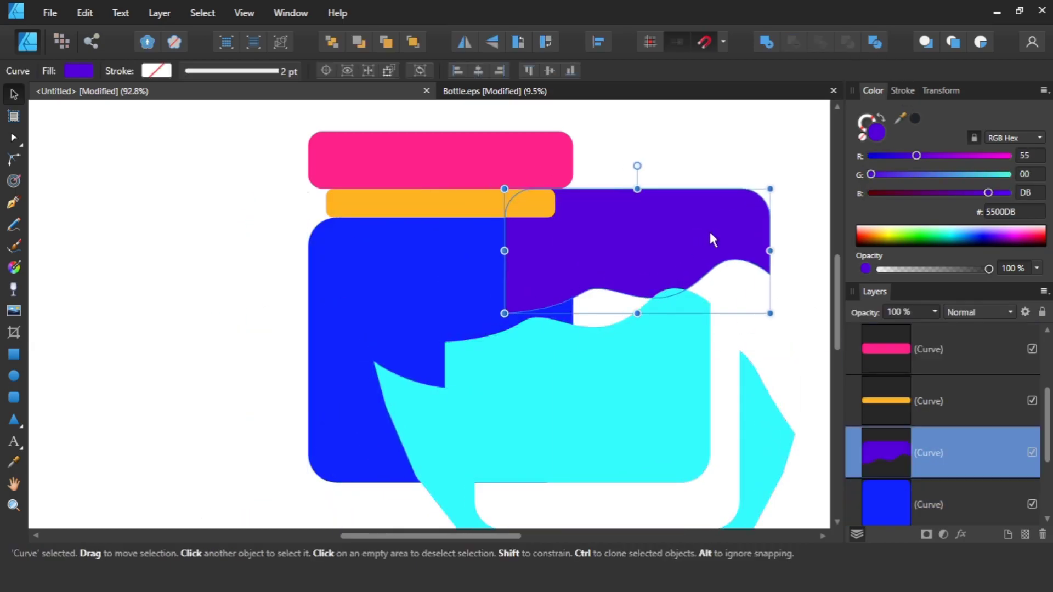
pyautogui.keyDown('shift'); pyautogui.click(756, 406); pyautogui.keyUp('shift')
pyautogui.press('Delete')
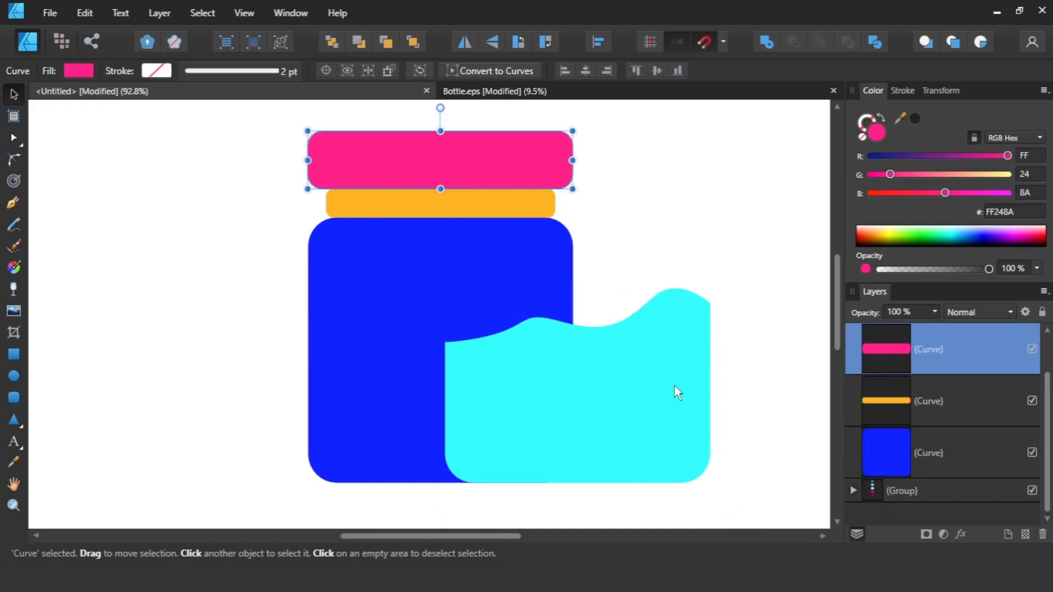
# - Move the cyan wave piece into the jar and combine the cyan shapes with Add
pyautogui.click(674, 398)
pyautogui.moveTo(672, 410); pyautogui.dragTo(529, 410)
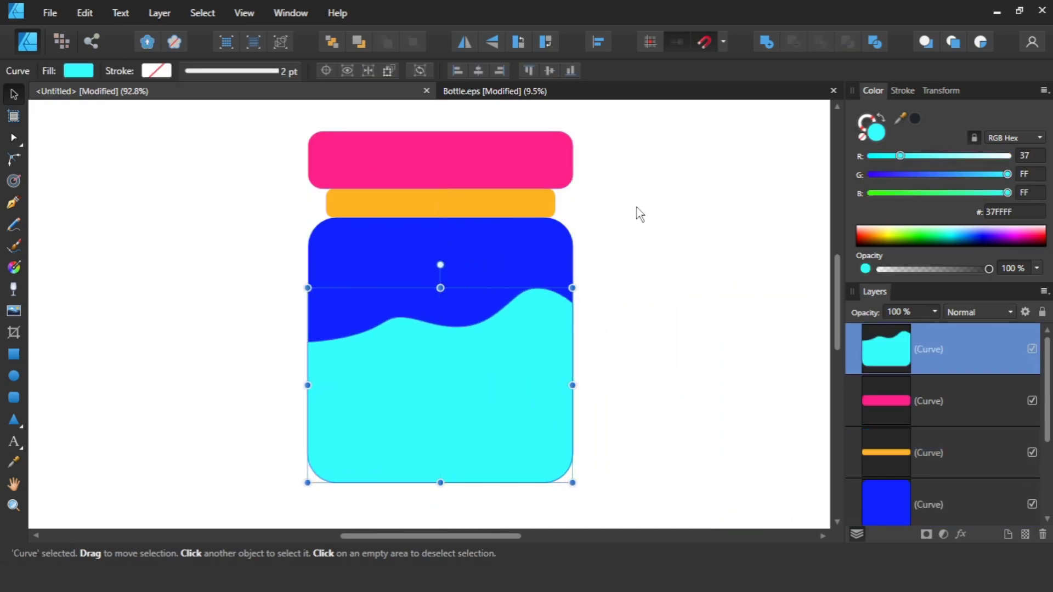
pyautogui.moveTo(637, 207); pyautogui.dragTo(251, 494)
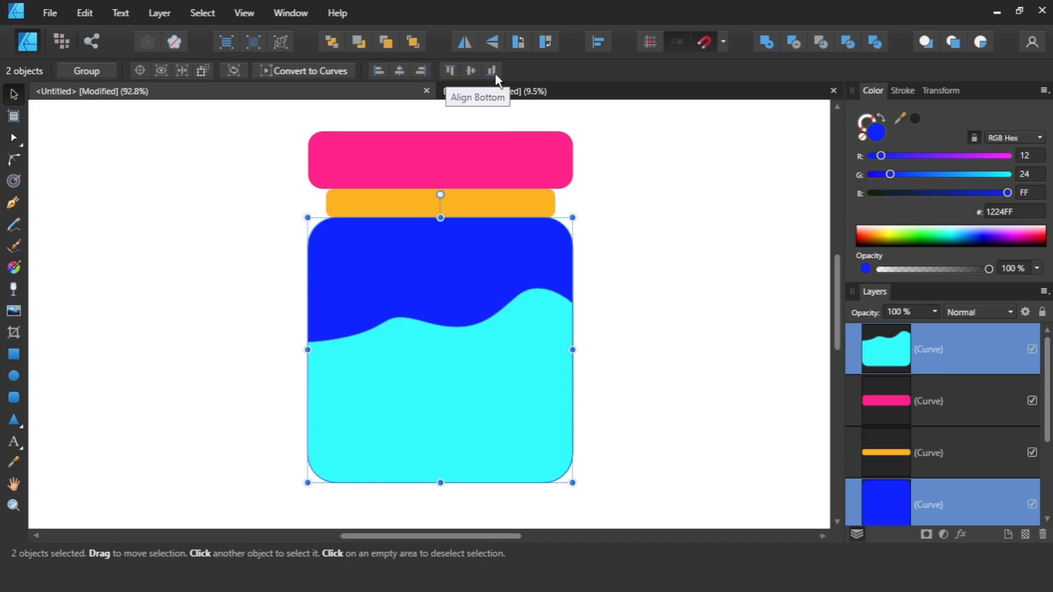
pyautogui.click(656, 367)
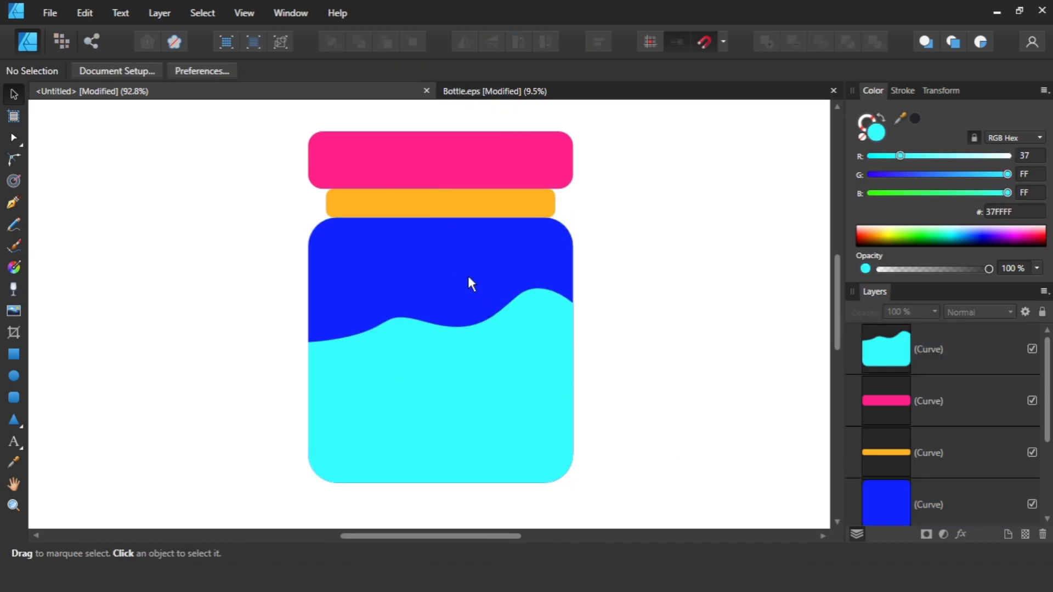
pyautogui.click(468, 275)
pyautogui.click(498, 203)
pyautogui.click(515, 159)
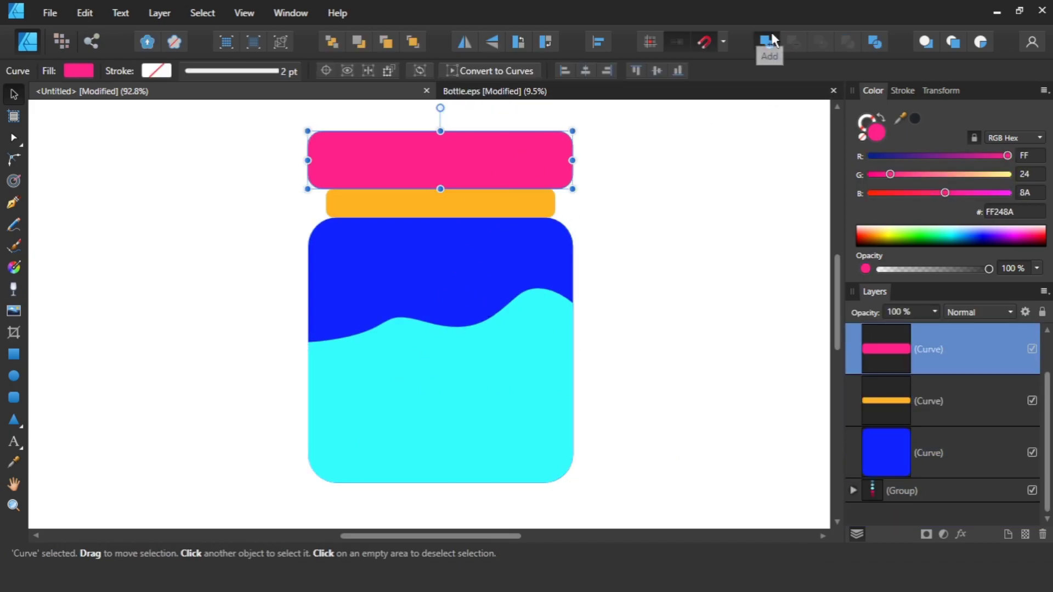
pyautogui.click(517, 200)
pyautogui.click(475, 249)
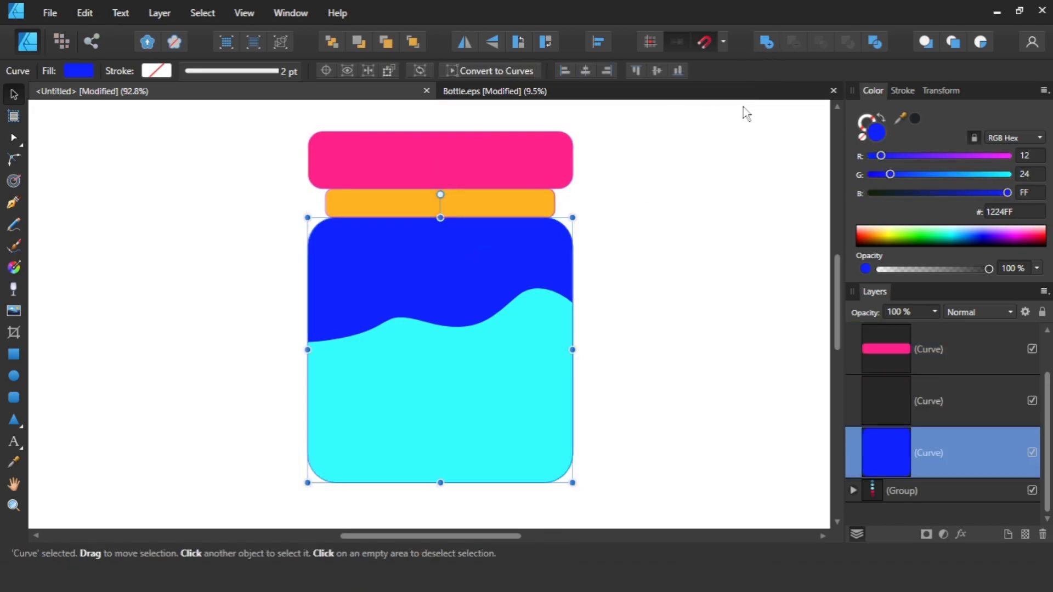
pyautogui.keyDown('shift'); pyautogui.click(527, 334); pyautogui.keyUp('shift')
pyautogui.click(767, 41)
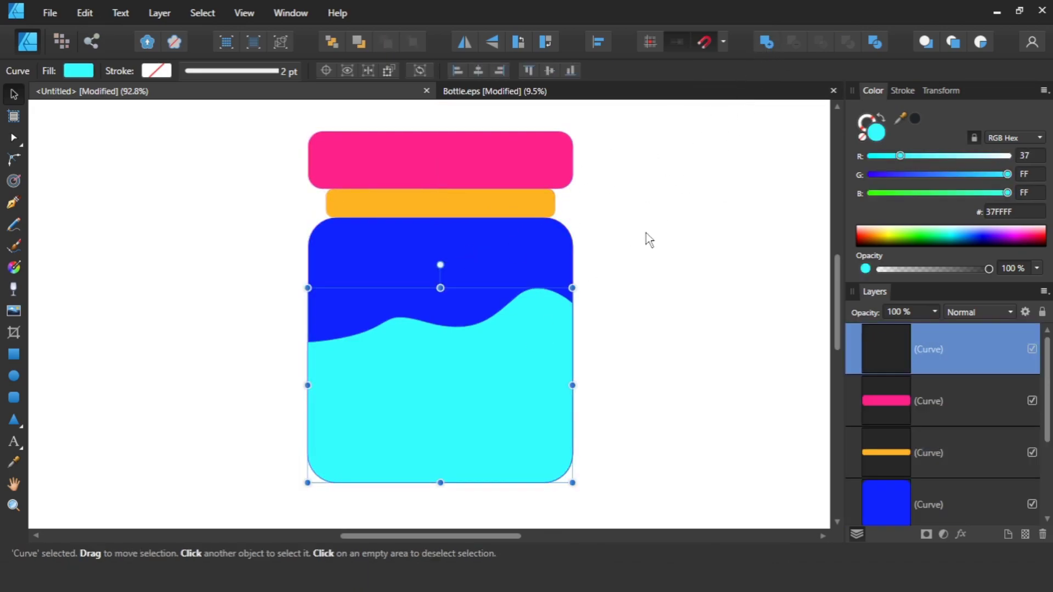
pyautogui.click(612, 269)
# - Place a copy of the cyan liquid shape slightly lower
pyautogui.scroll(-1, 609, 264)
pyautogui.scroll(2, 601, 283)
pyautogui.scroll(-2, 595, 294)
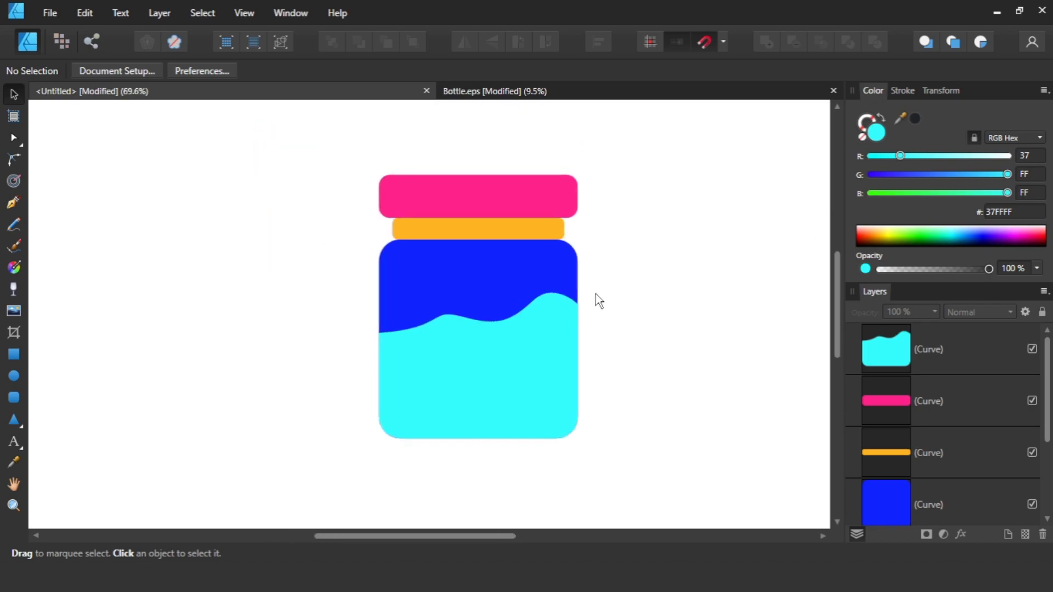
pyautogui.click(536, 334)
pyautogui.scroll(-1, 535, 334)
pyautogui.scroll(2, 536, 334)
pyautogui.moveTo(543, 281); pyautogui.dragTo(545, 308)
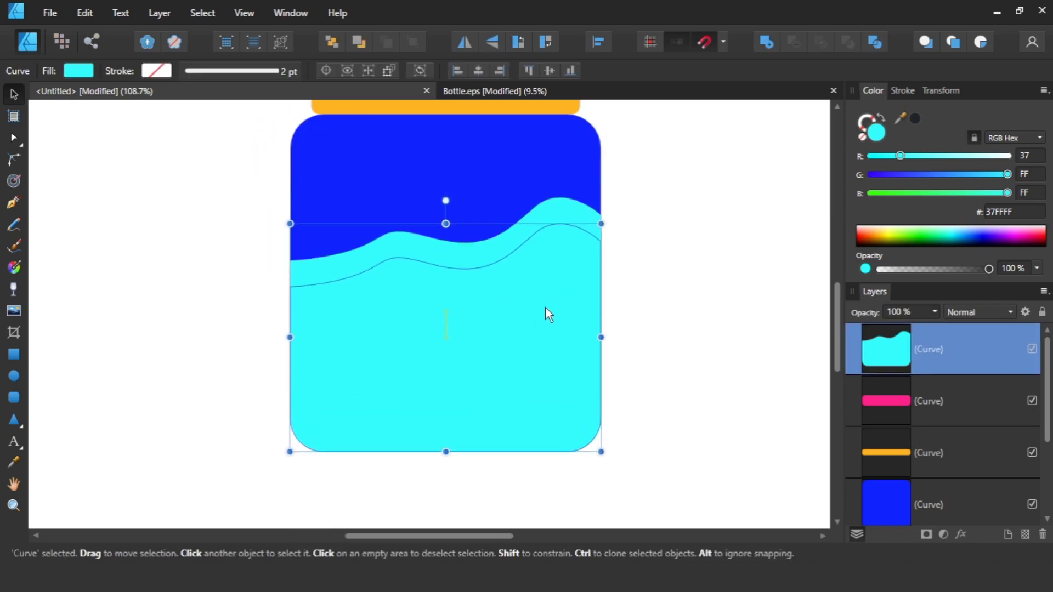
# - Divide the two overlapping cyan shapes and delete the thin wave strip and bottom piece
pyautogui.keyDown('shift'); pyautogui.click(488, 249); pyautogui.keyUp('shift')
pyautogui.click(874, 43)
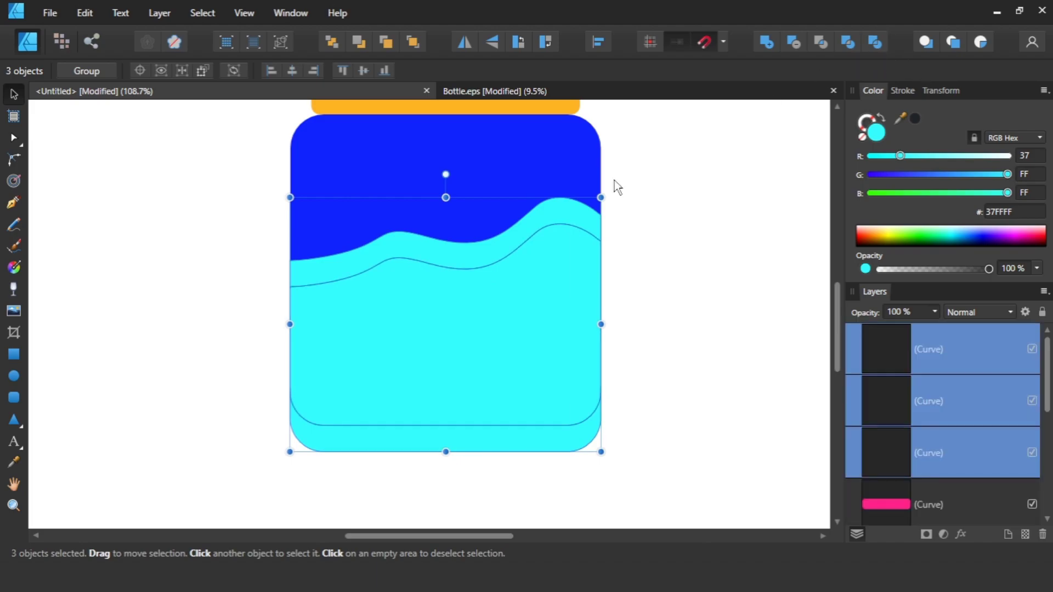
pyautogui.click(501, 245)
pyautogui.keyDown('shift'); pyautogui.click(516, 436); pyautogui.keyUp('shift')
pyautogui.press('Delete')
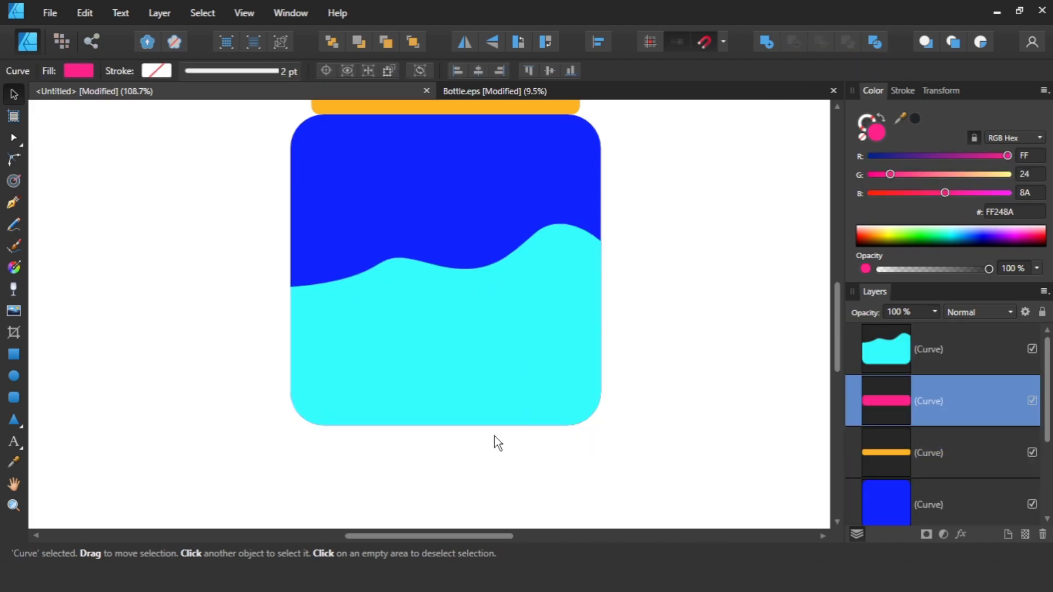
# - Draw an EFFF24 yellow circle in the liquid, move it to front, and shrink it
pyautogui.click(13, 378)
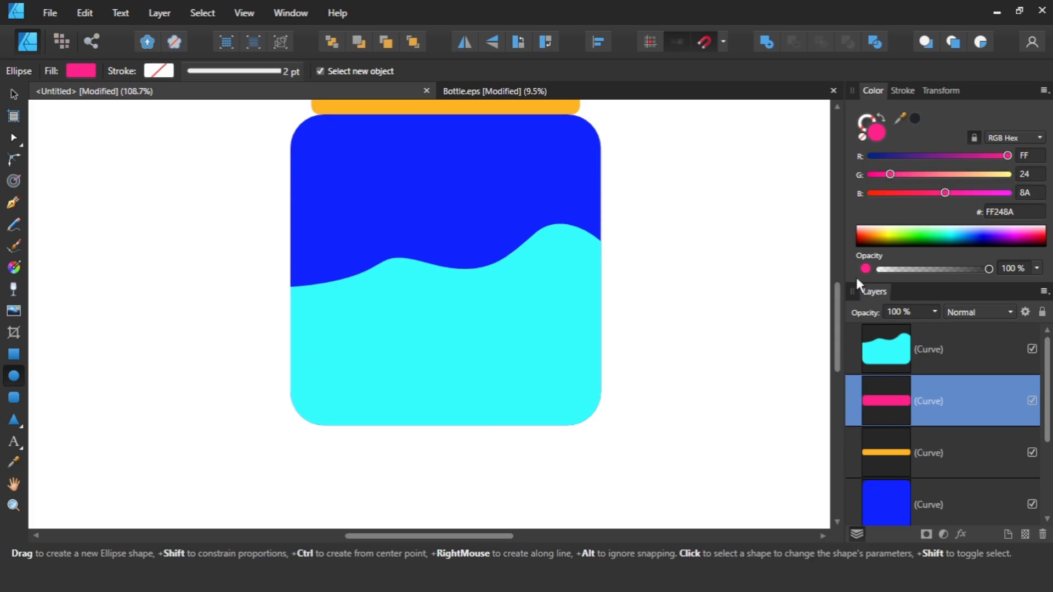
pyautogui.click(892, 241)
pyautogui.moveTo(355, 324); pyautogui.dragTo(427, 398)
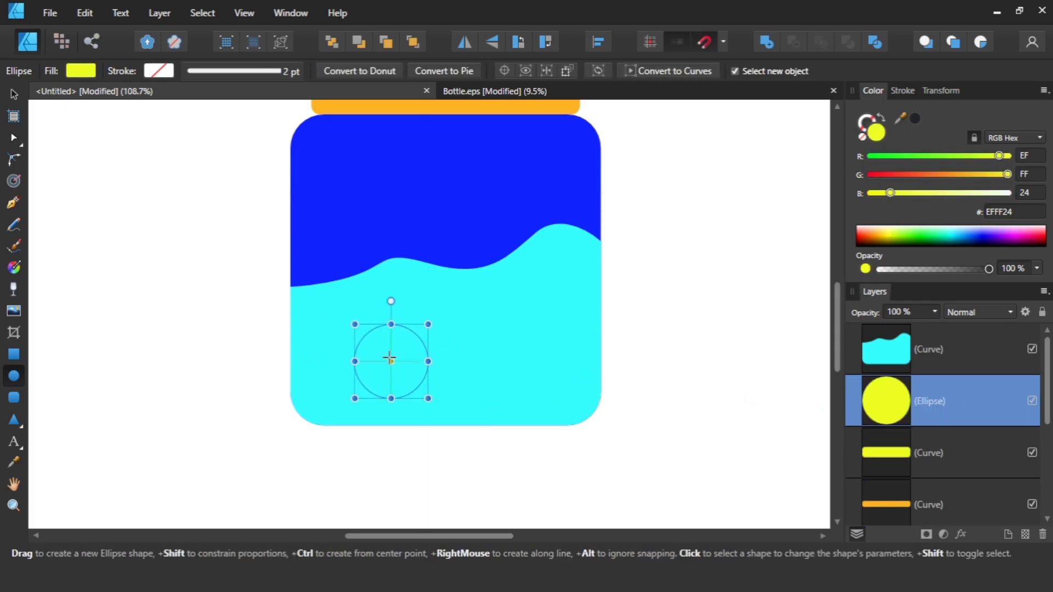
pyautogui.rightClick(389, 356)
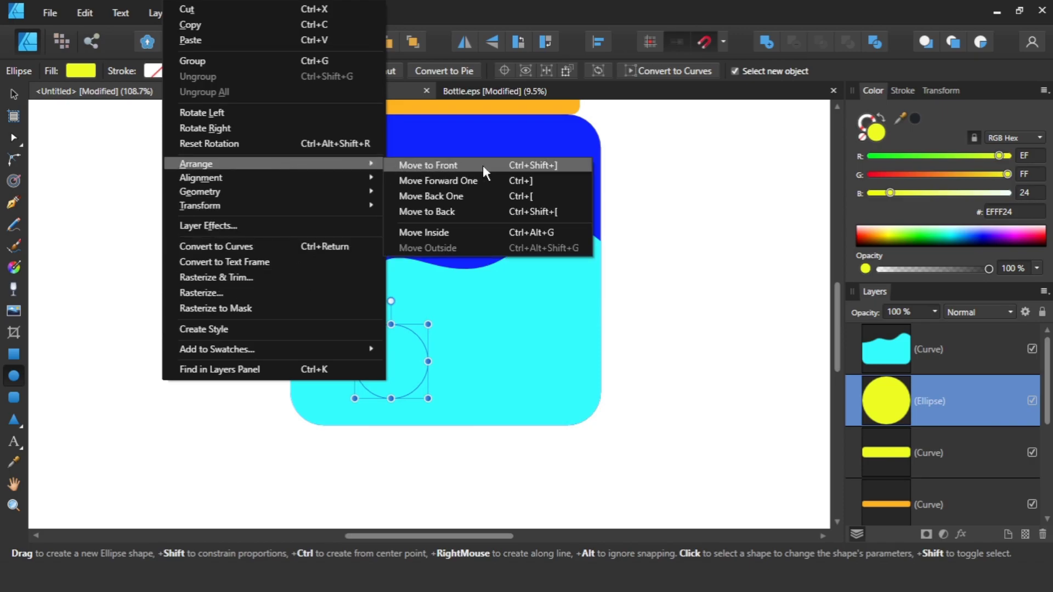
pyautogui.click(482, 165)
pyautogui.click(15, 96)
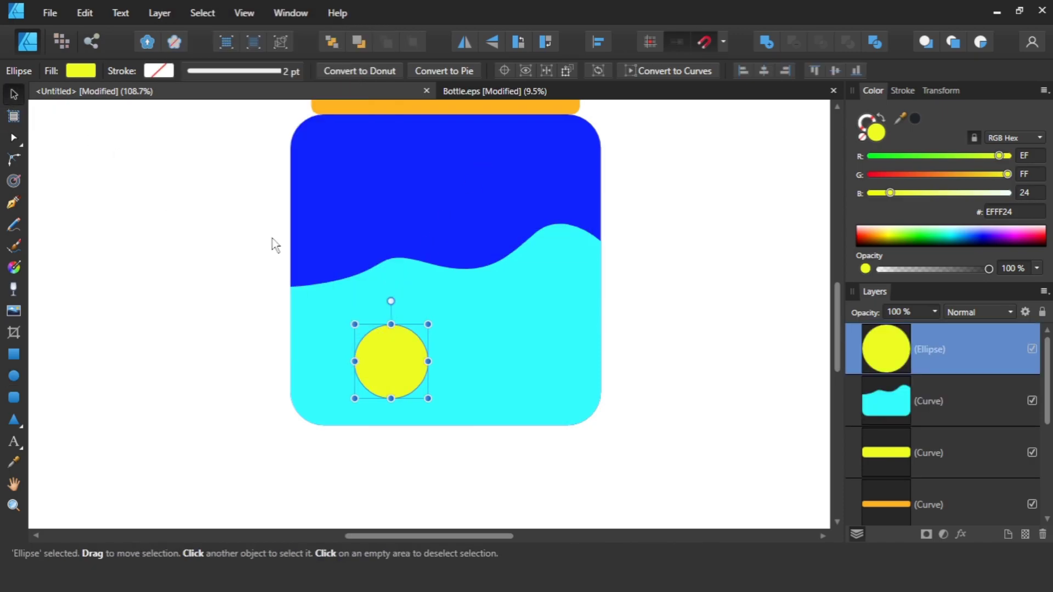
pyautogui.moveTo(428, 398)
pyautogui.mouseDown()
pyautogui.moveTo(344, 341)
pyautogui.moveTo(419, 359)
pyautogui.mouseUp()
# - Duplicate the yellow circle into smaller and larger copies toward the liquid's right side
pyautogui.moveTo(446, 326)
pyautogui.mouseDown()
pyautogui.moveTo(428, 343)
pyautogui.moveTo(426, 307)
pyautogui.moveTo(407, 314)
pyautogui.moveTo(451, 343)
pyautogui.moveTo(490, 305)
pyautogui.mouseUp()
pyautogui.hotkey('ctrl', 'd')
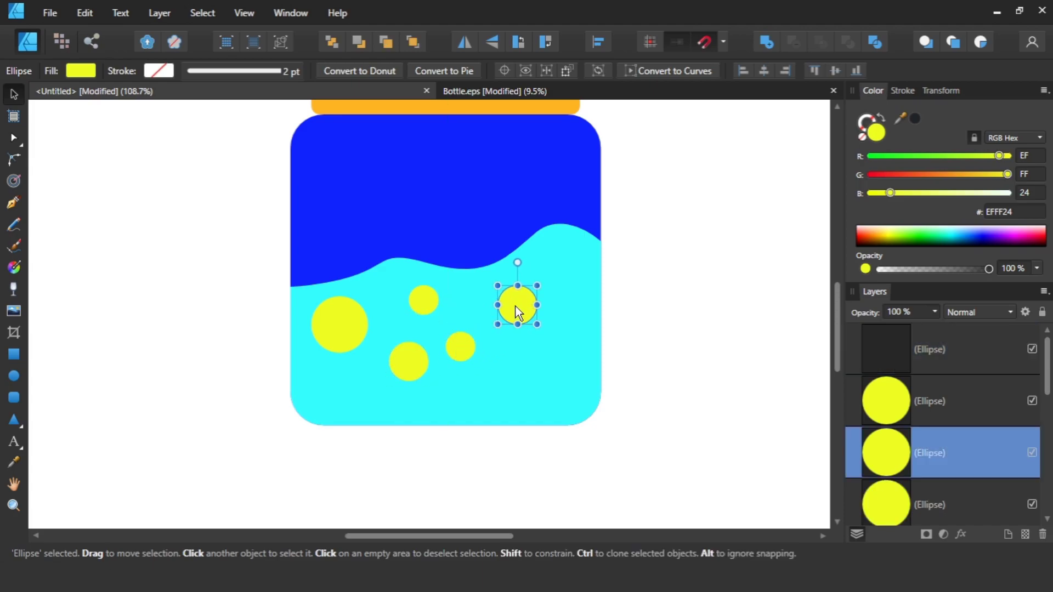
pyautogui.moveTo(340, 324)
pyautogui.mouseDown()
pyautogui.moveTo(539, 370)
pyautogui.moveTo(577, 406)
pyautogui.mouseUp()
pyautogui.hotkey('ctrl', 'd')
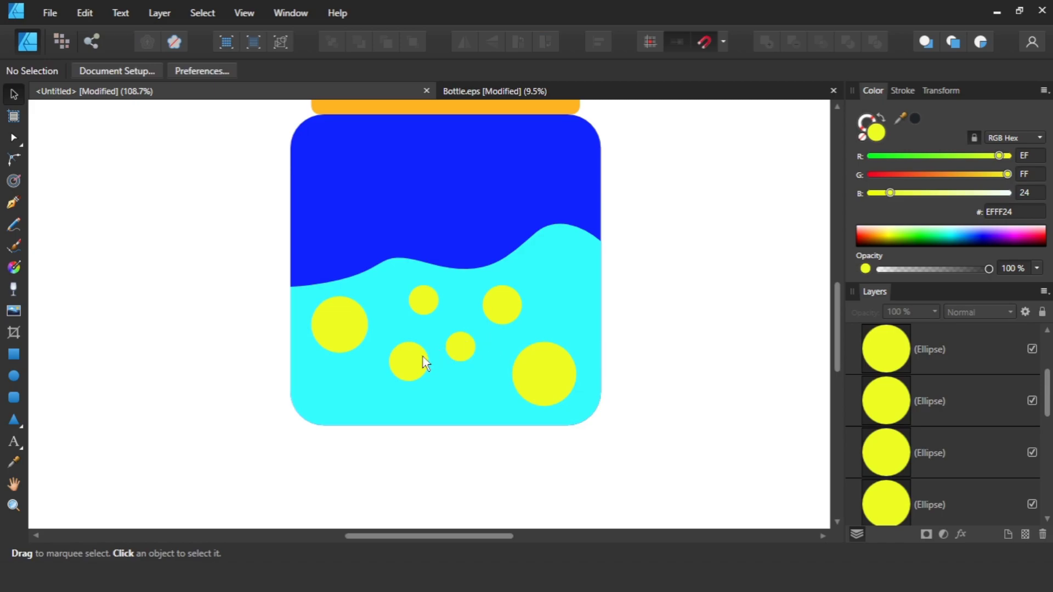
pyautogui.moveTo(423, 357); pyautogui.dragTo(567, 313)
pyautogui.moveTo(460, 346); pyautogui.dragTo(561, 262)
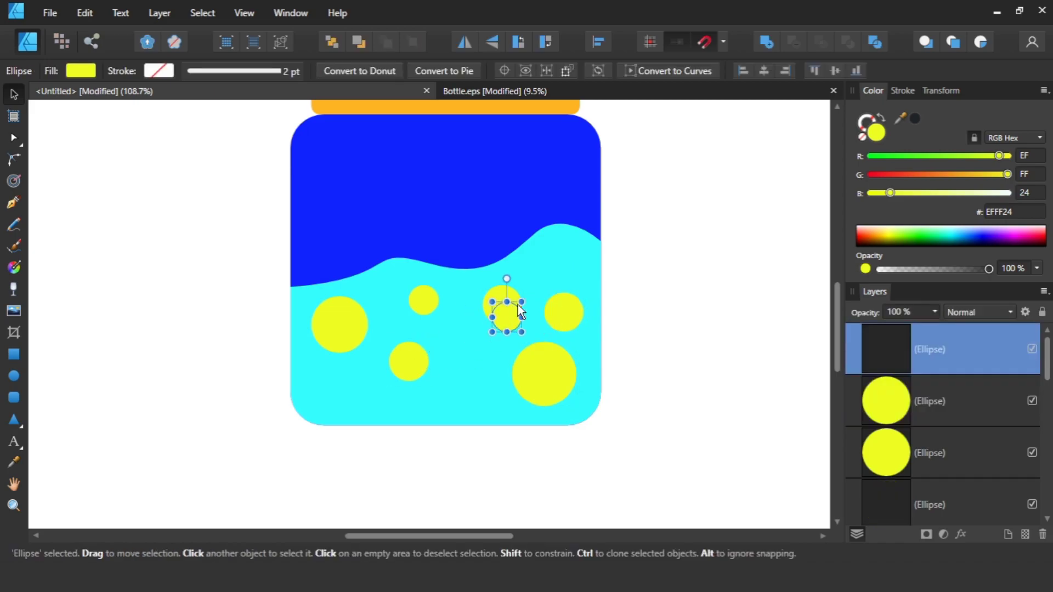
pyautogui.click(613, 272)
# - Add more yellow circle copies in the lower middle and left, shrinking the bottom one
pyautogui.moveTo(459, 348); pyautogui.dragTo(475, 393)
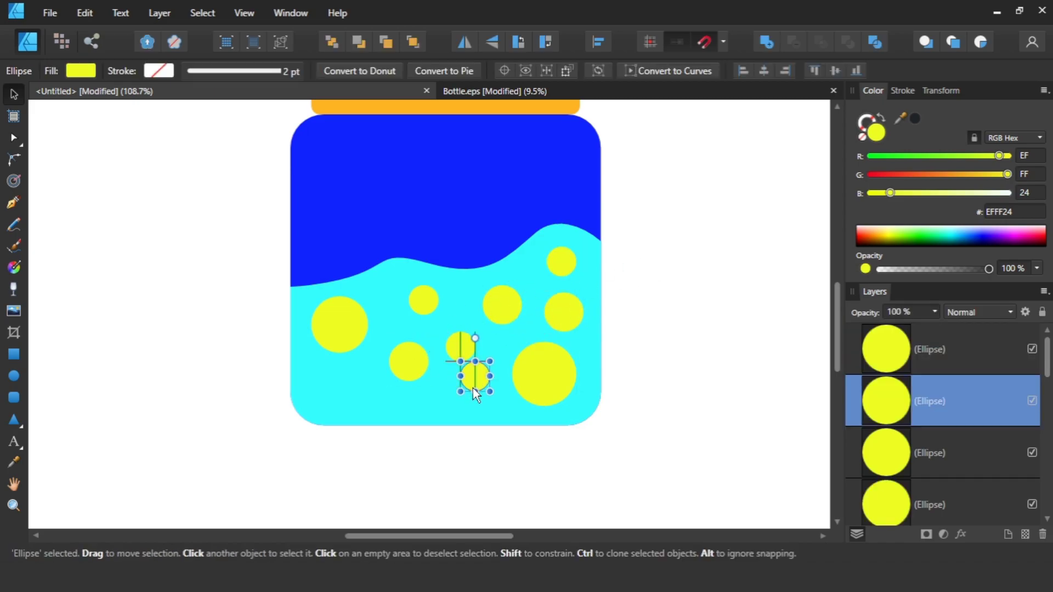
pyautogui.moveTo(405, 363); pyautogui.dragTo(355, 397)
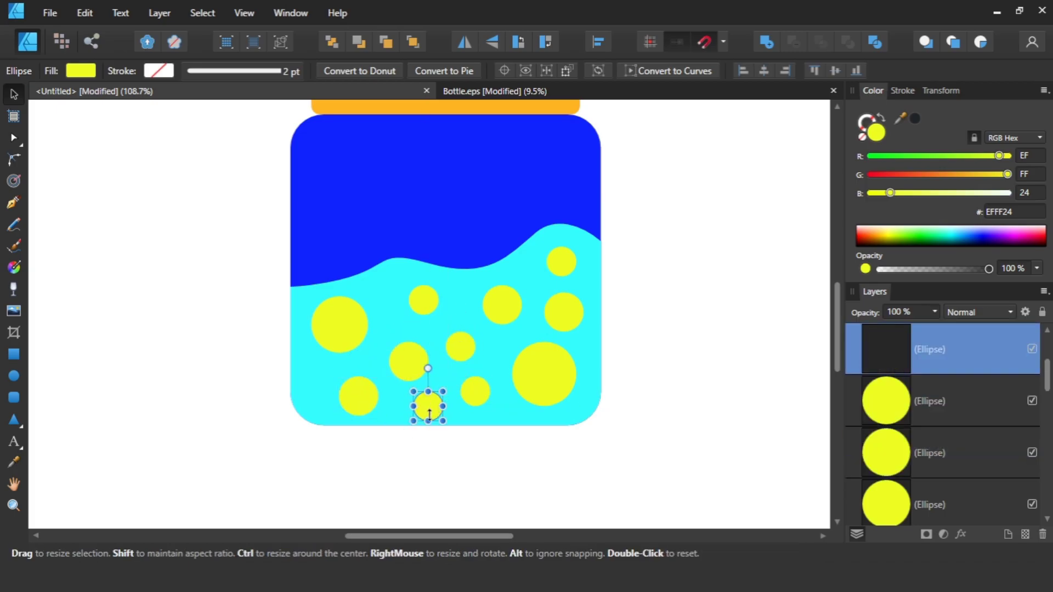
pyautogui.scroll(5, 338, 409)
pyautogui.moveTo(357, 442); pyautogui.dragTo(393, 410)
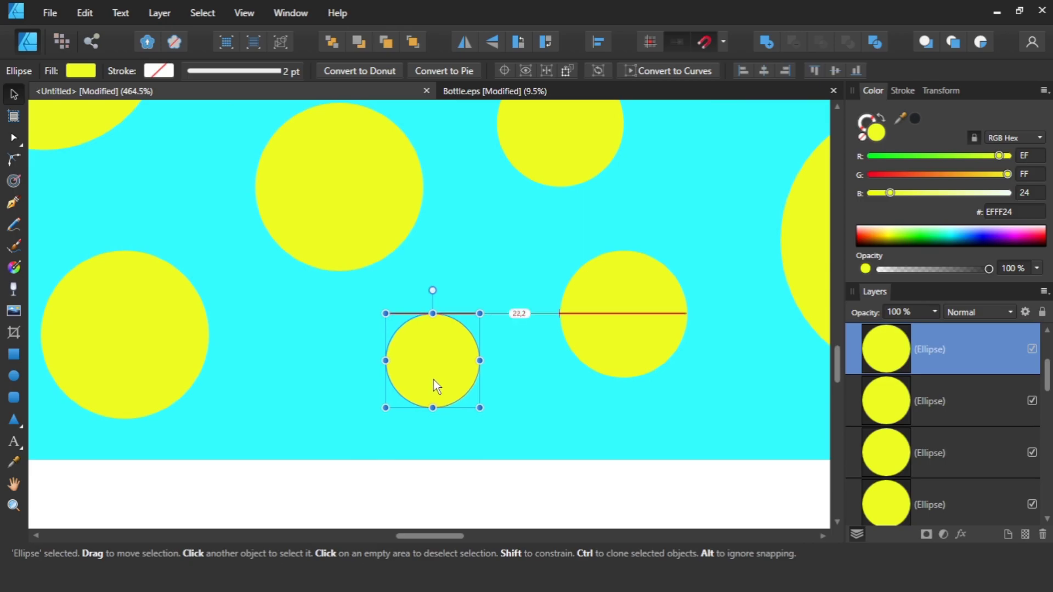
pyautogui.scroll(-5, 433, 379)
pyautogui.click(415, 425)
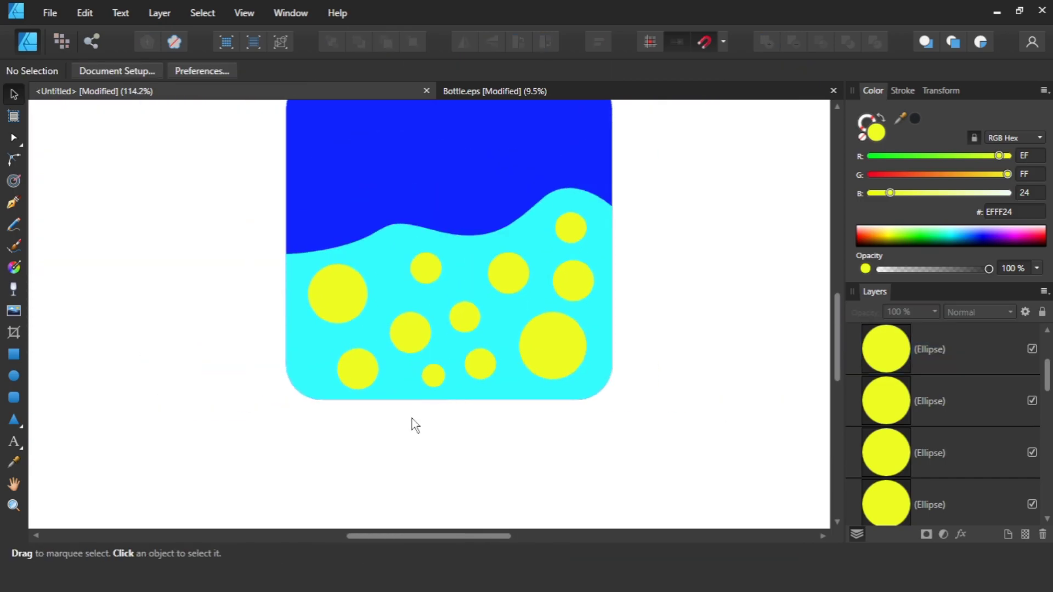
pyautogui.scroll(-3, 415, 425)
# - Combine all the yellow circles into one shape with Add
pyautogui.moveTo(308, 402); pyautogui.dragTo(555, 297)
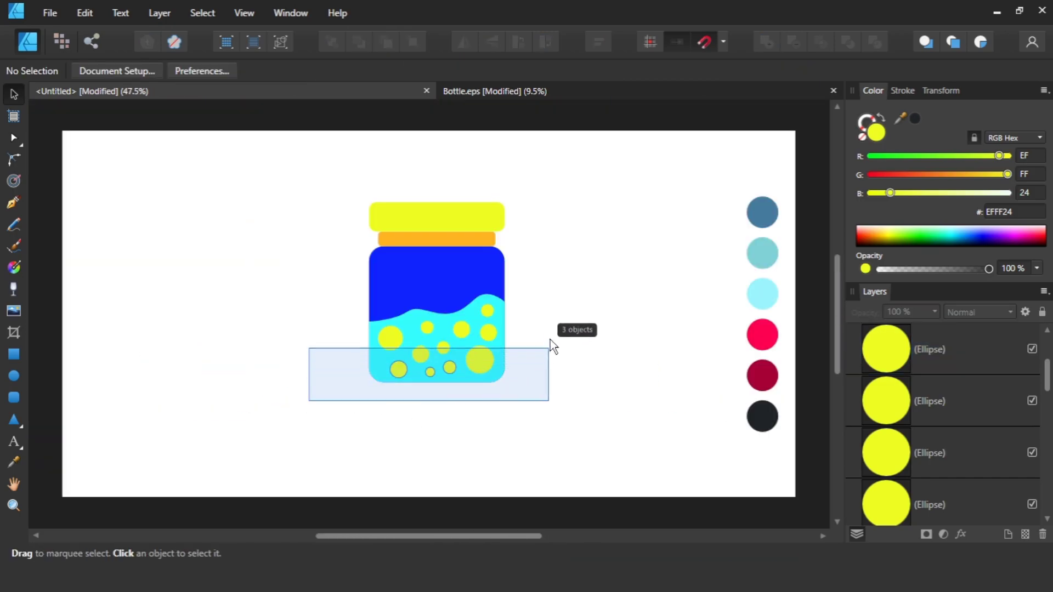
pyautogui.rightClick(472, 358)
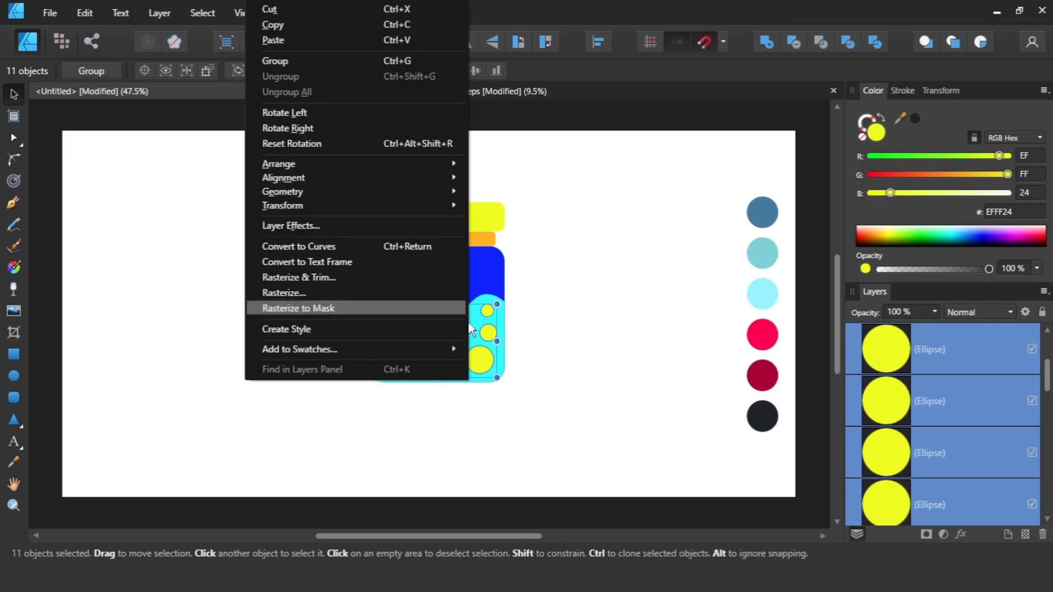
pyautogui.click(770, 41)
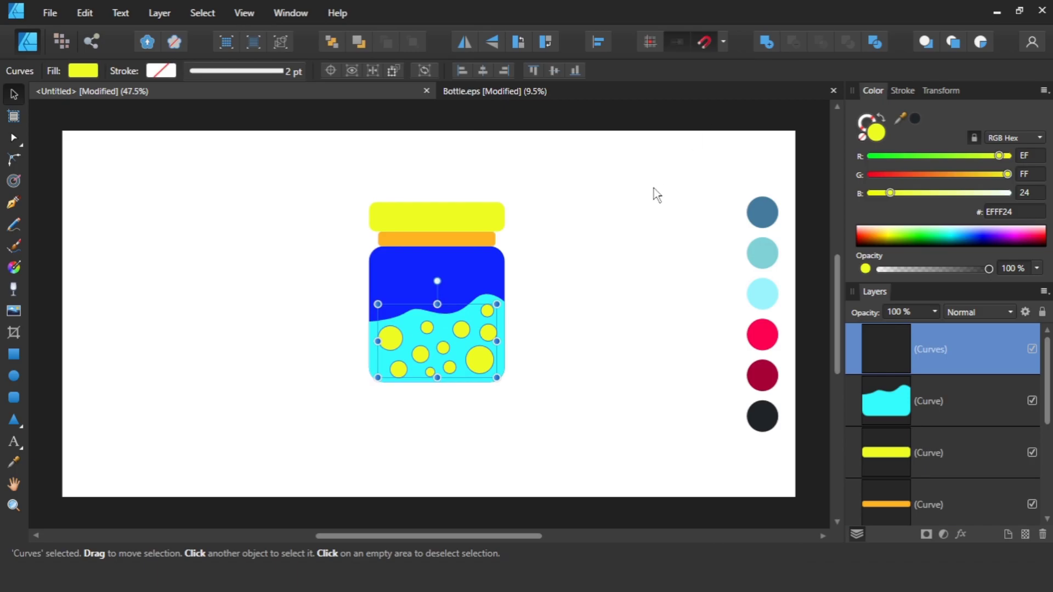
pyautogui.click(554, 334)
# - Group the five jar parts, shift them slightly left and down, then ungroup
pyautogui.moveTo(540, 403); pyautogui.dragTo(354, 187)
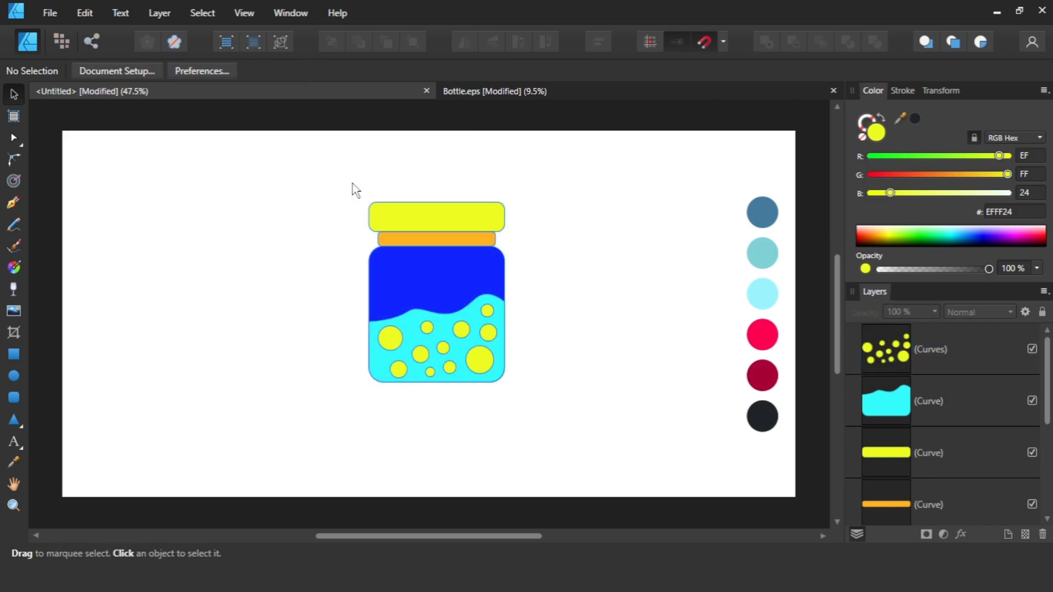
pyautogui.rightClick(449, 278)
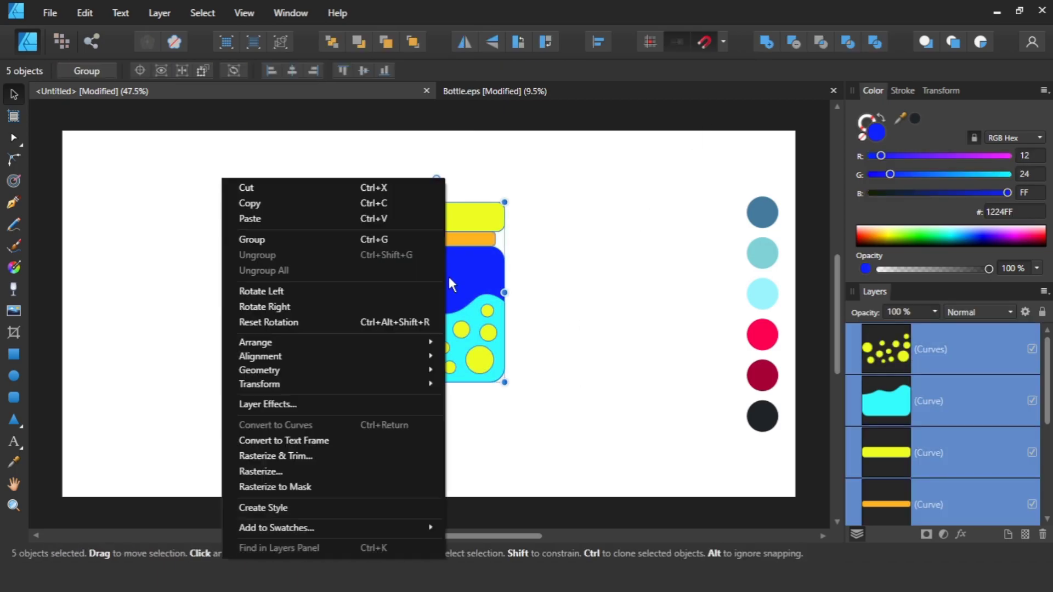
pyautogui.click(274, 236)
pyautogui.moveTo(513, 202); pyautogui.dragTo(505, 224)
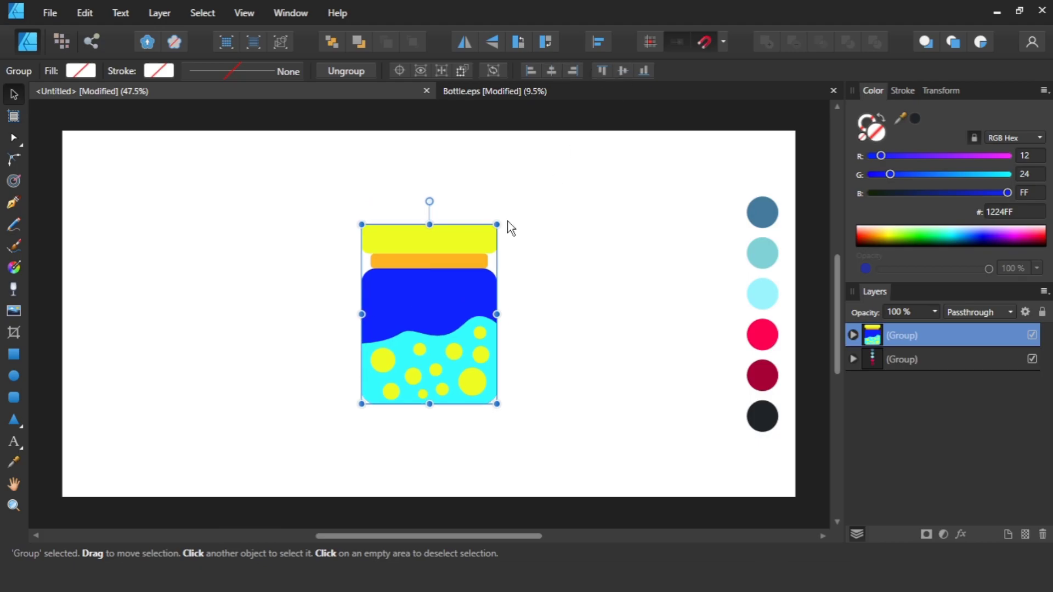
pyautogui.rightClick(432, 288)
pyautogui.click(266, 77)
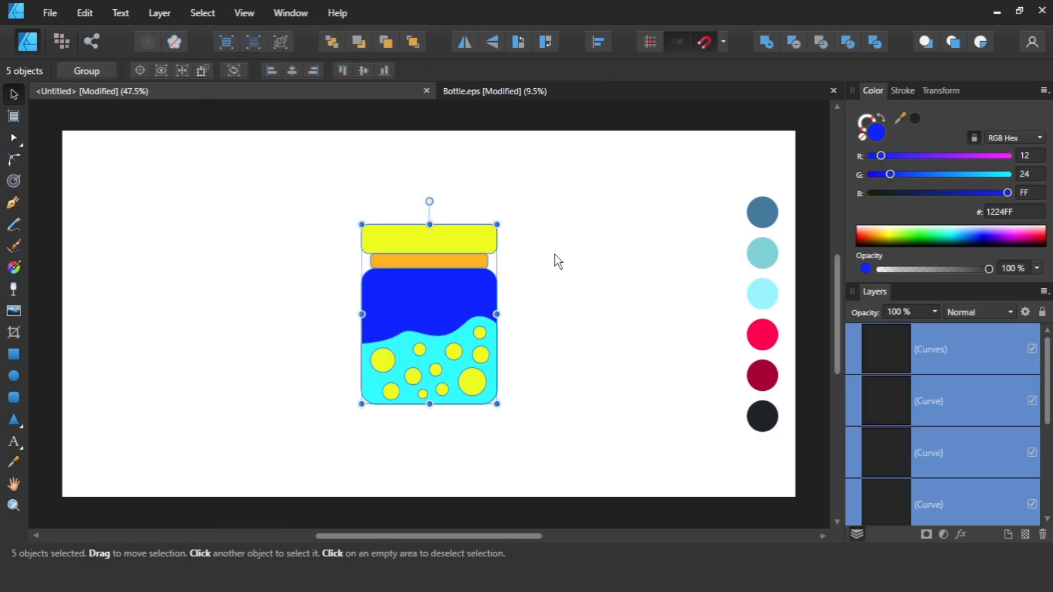
pyautogui.click(557, 260)
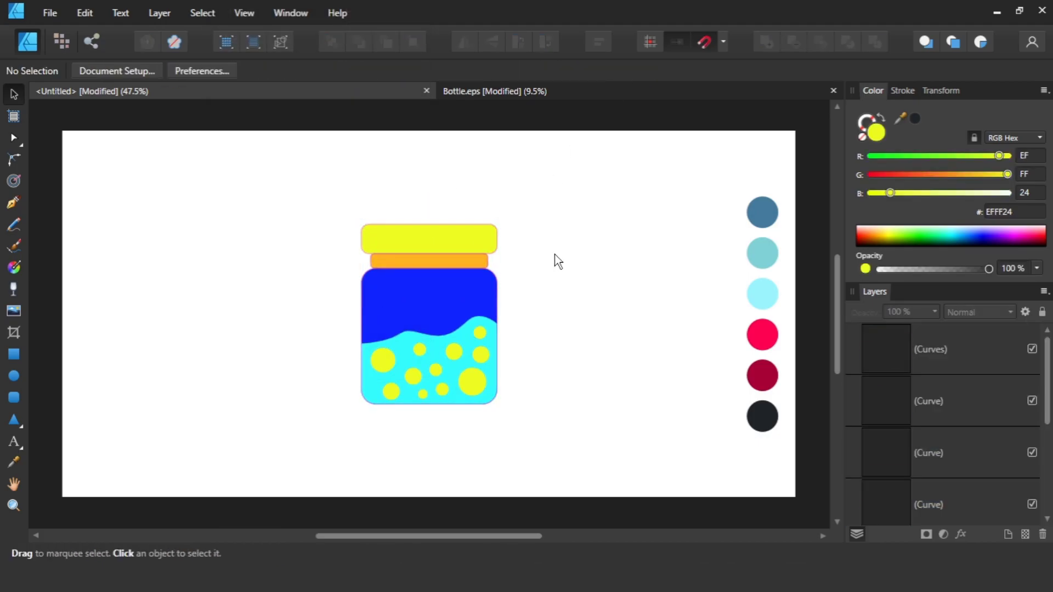
# - Set a 2 pt stroke width on the blue body, orange band and yellow lid
pyautogui.click(437, 294)
pyautogui.keyDown('shift'); pyautogui.click(464, 262); pyautogui.keyUp('shift')
pyautogui.keyDown('shift'); pyautogui.click(469, 244); pyautogui.keyUp('shift')
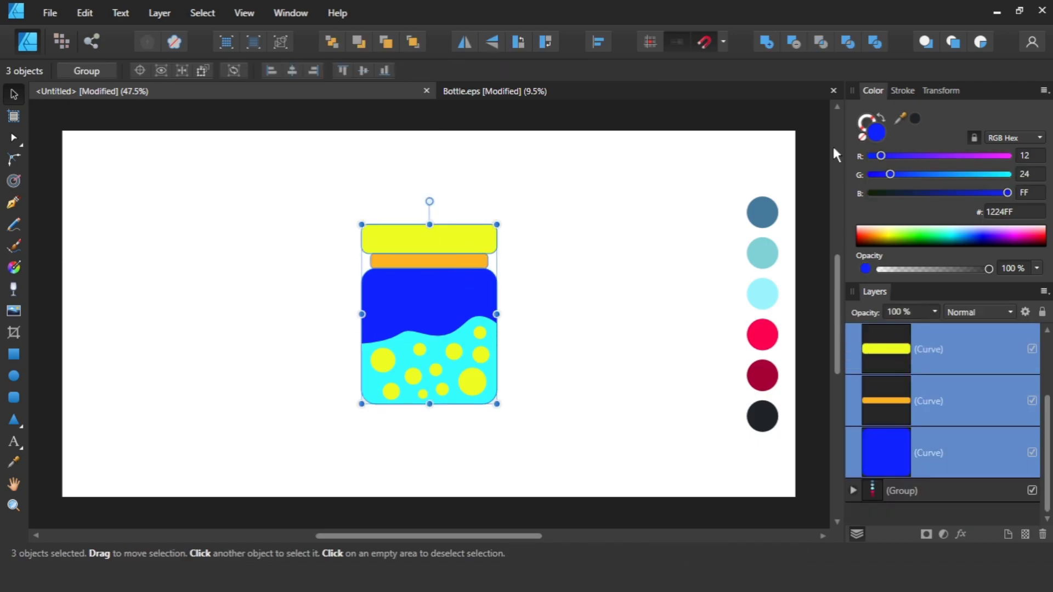
pyautogui.click(900, 89)
pyautogui.click(1010, 138)
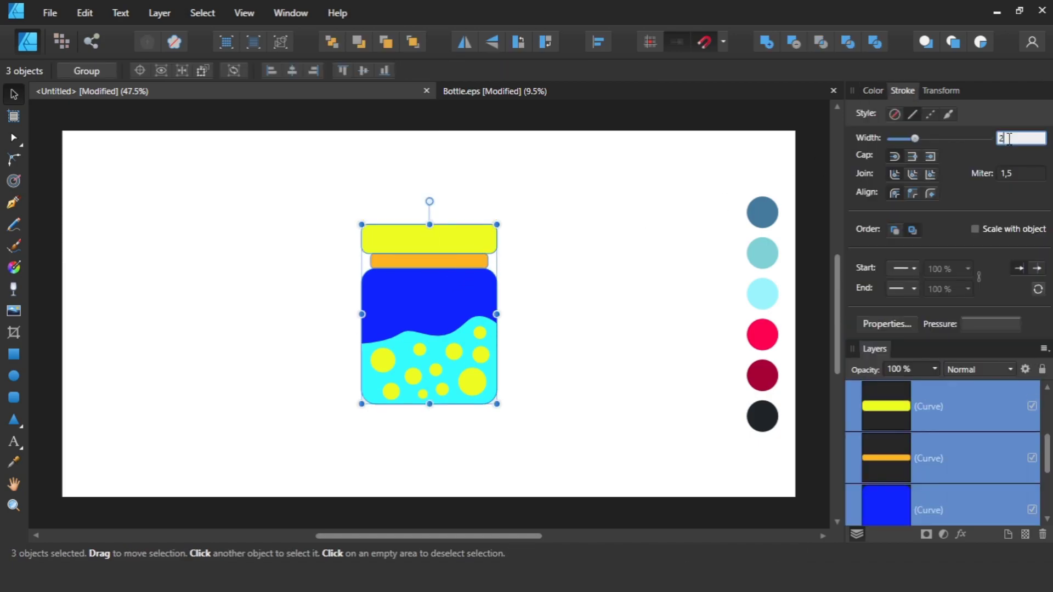
pyautogui.press('Return')
pyautogui.click(581, 323)
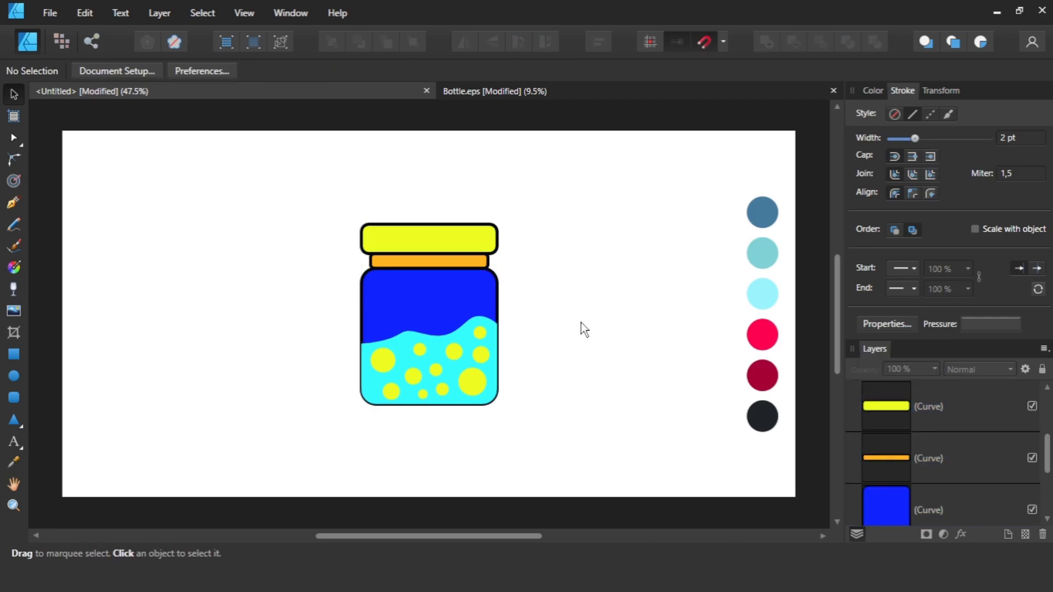
pyautogui.click(877, 92)
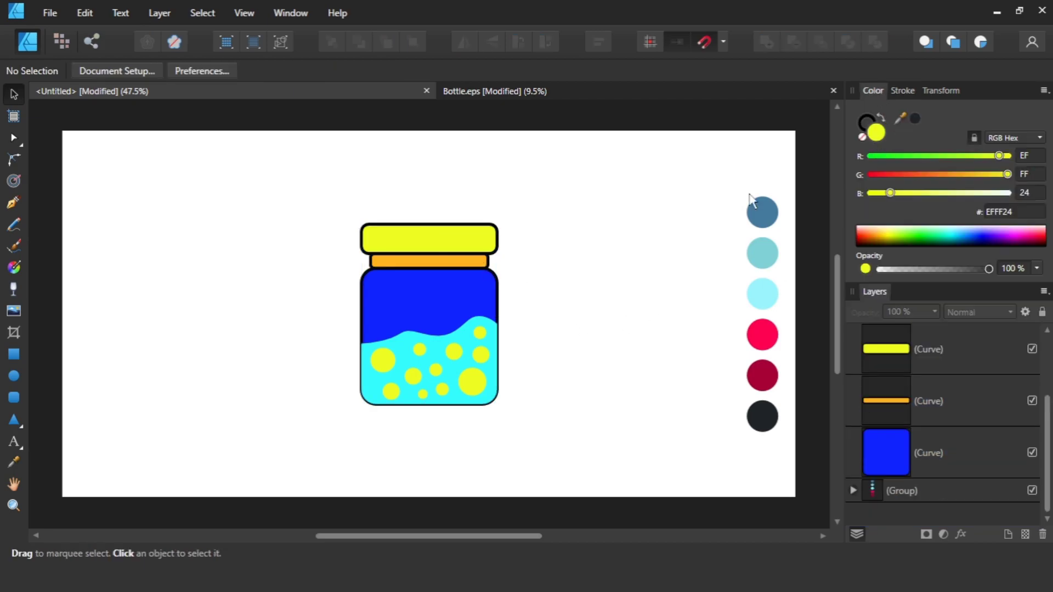
# - Colour the lid blue-grey and the neck band teal from the palette circles
pyautogui.click(437, 237)
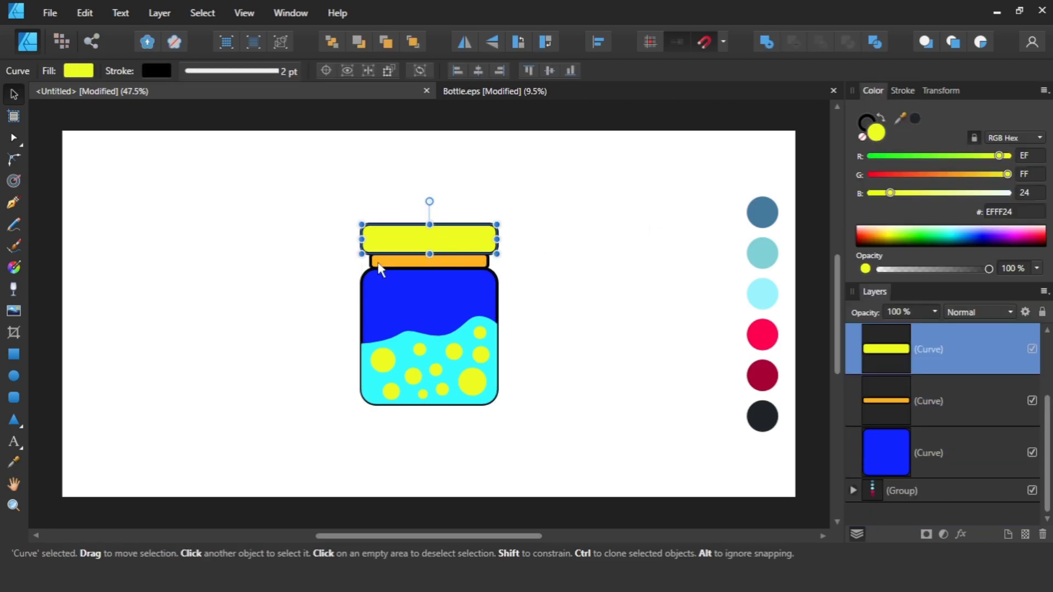
pyautogui.click(15, 462)
pyautogui.click(747, 203)
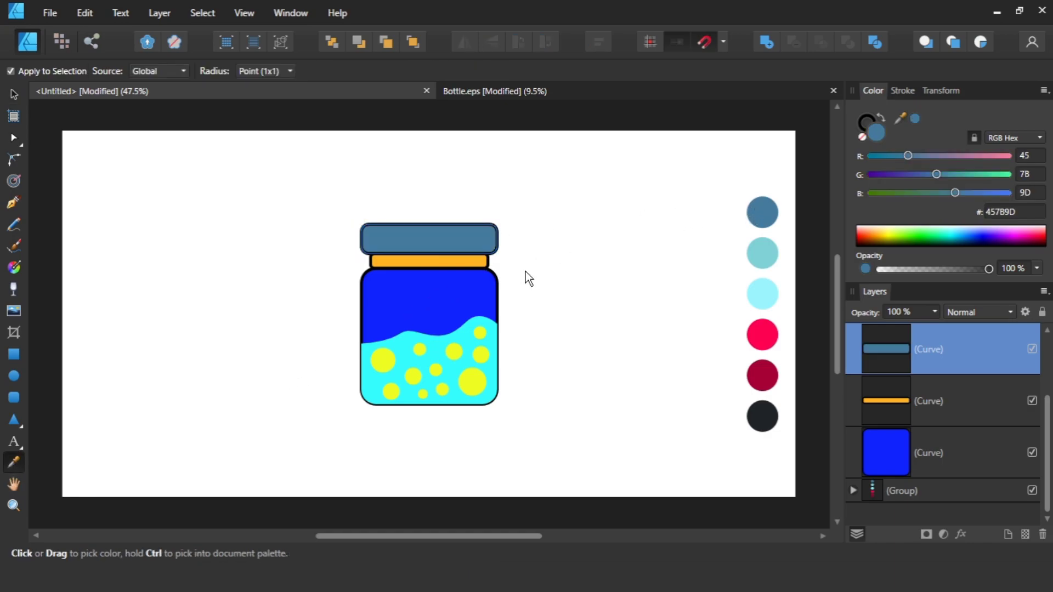
pyautogui.press('v')
pyautogui.click(466, 263)
pyautogui.press('i')
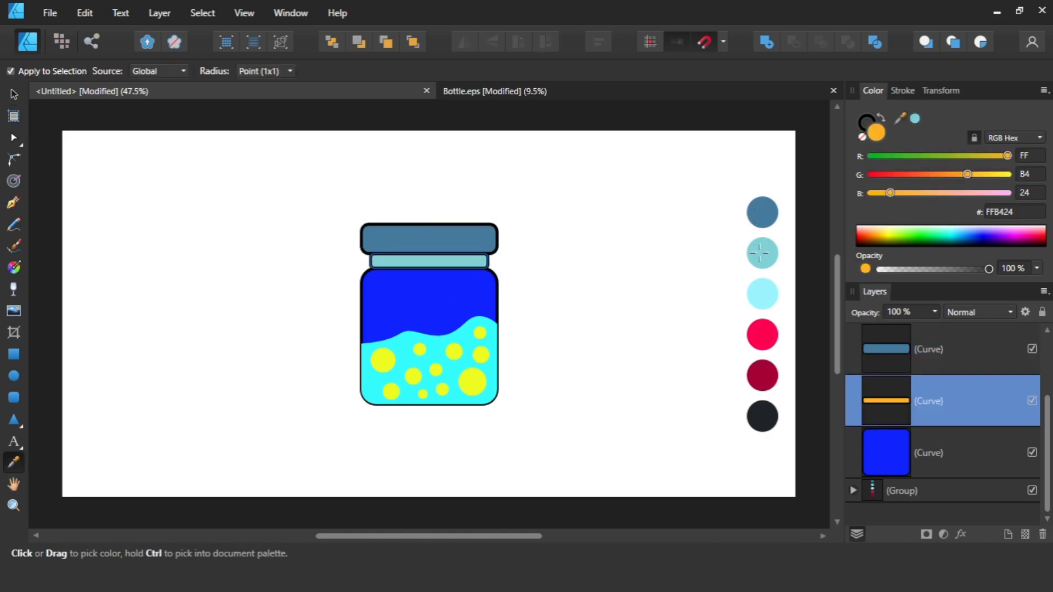
pyautogui.click(759, 253)
# - Fill the jar body pale cyan and the liquid wave red from the palette
pyautogui.press('v')
pyautogui.click(403, 289)
pyautogui.press('i')
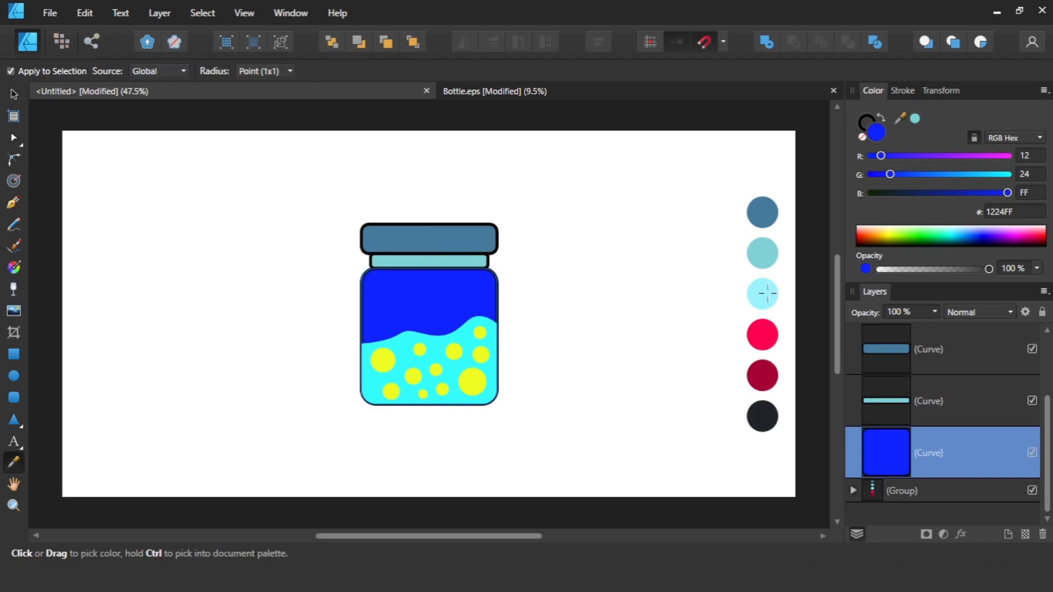
pyautogui.click(768, 293)
pyautogui.press('v')
pyautogui.click(433, 343)
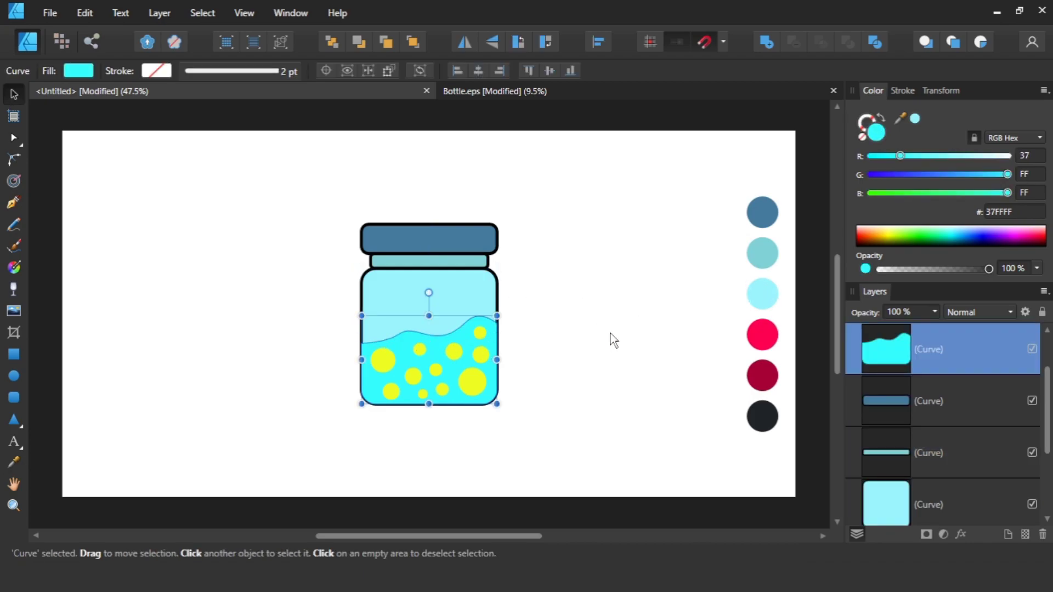
pyautogui.press('i')
pyautogui.click(762, 333)
# - Turn the group of dots the dark red palette colour
pyautogui.press('v')
pyautogui.click(473, 380)
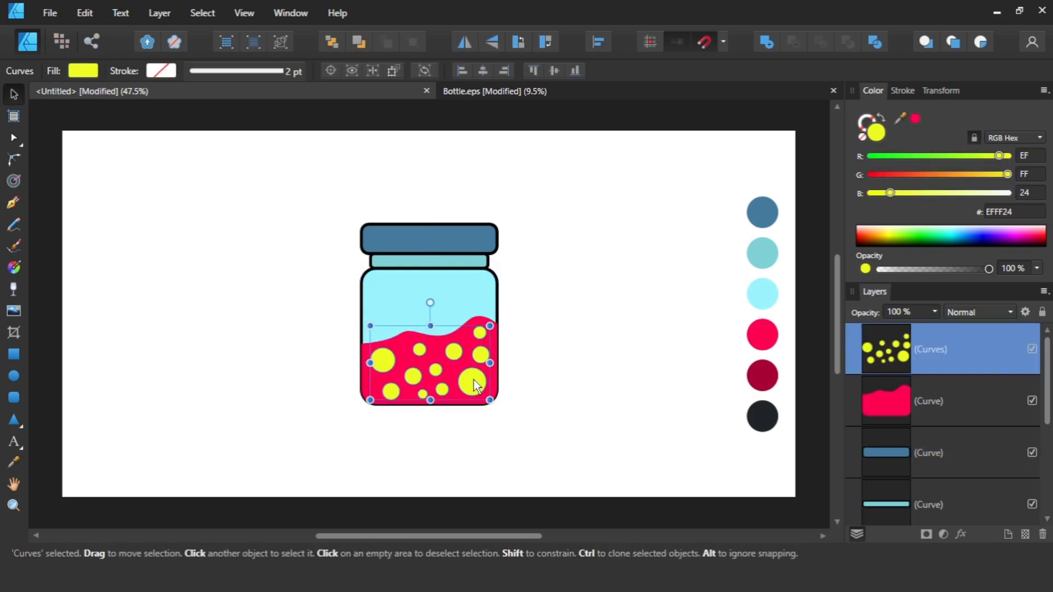
pyautogui.press('i')
pyautogui.click(758, 375)
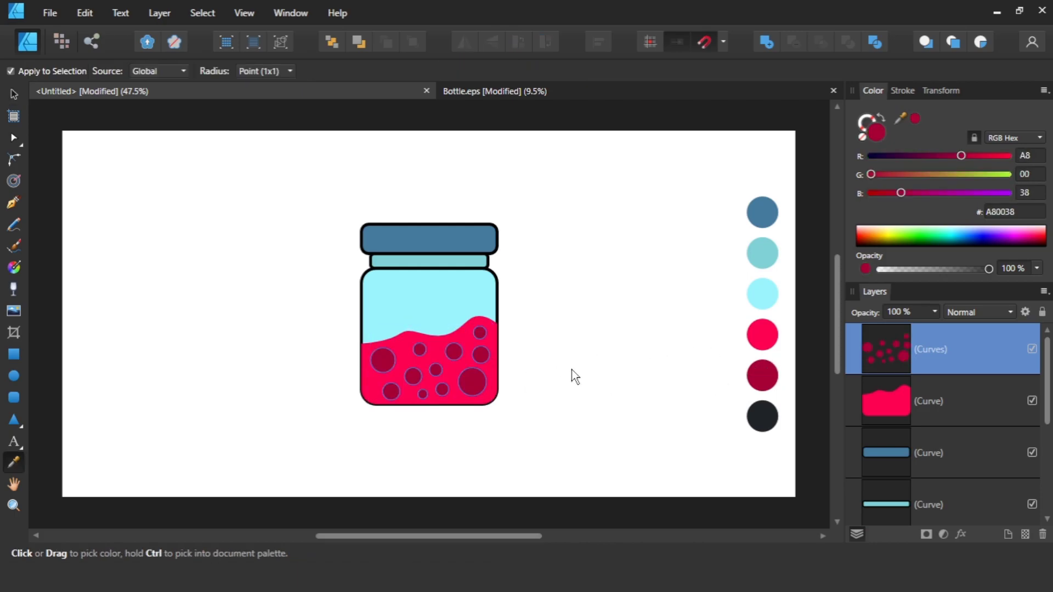
# - Set the lid, neck and body outlines to the near-black 212529 stroke colour
pyautogui.press('v')
pyautogui.click(529, 377)
pyautogui.moveTo(526, 412); pyautogui.dragTo(345, 217)
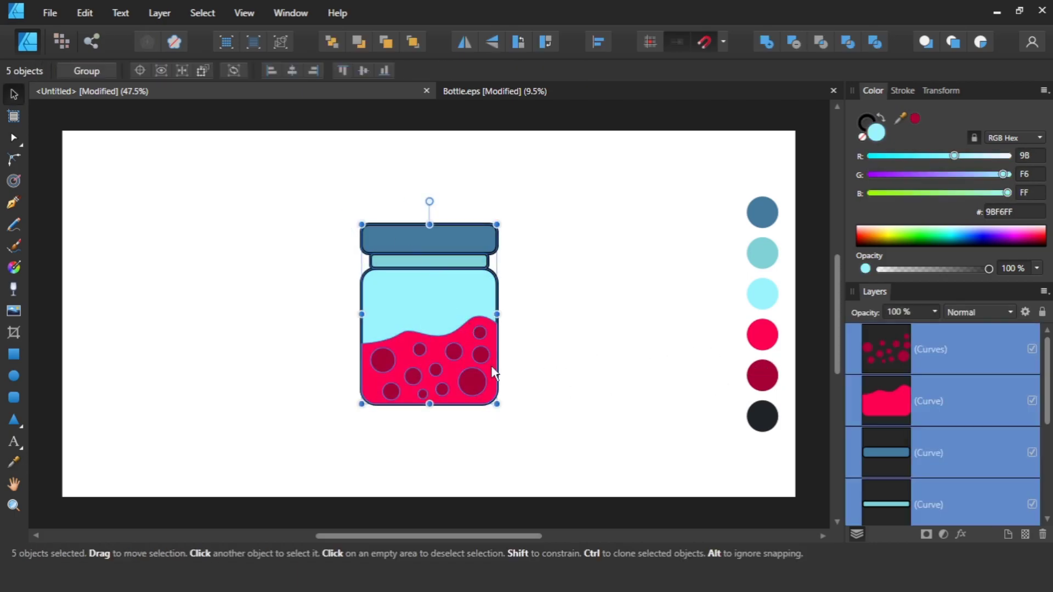
pyautogui.keyDown('shift'); pyautogui.click(476, 381); pyautogui.keyUp('shift')
pyautogui.keyDown('shift'); pyautogui.click(401, 343); pyautogui.keyUp('shift')
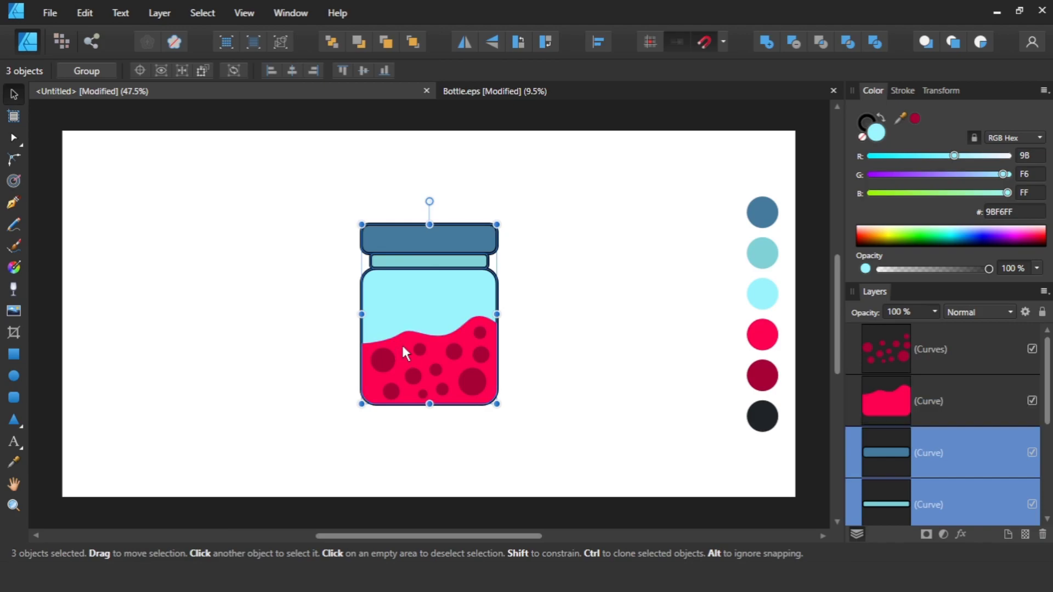
pyautogui.click(867, 123)
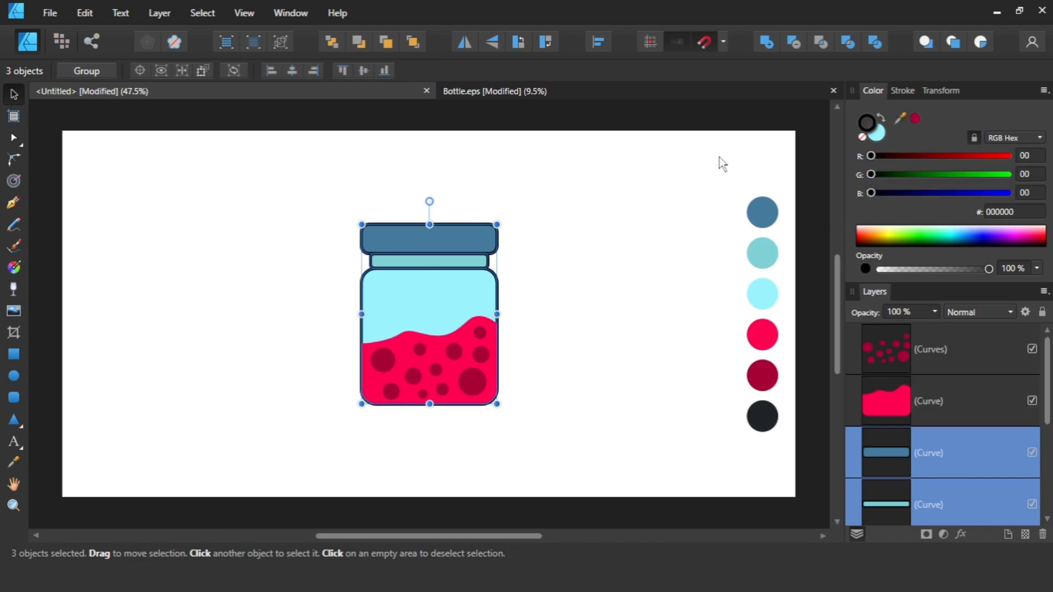
pyautogui.click(14, 462)
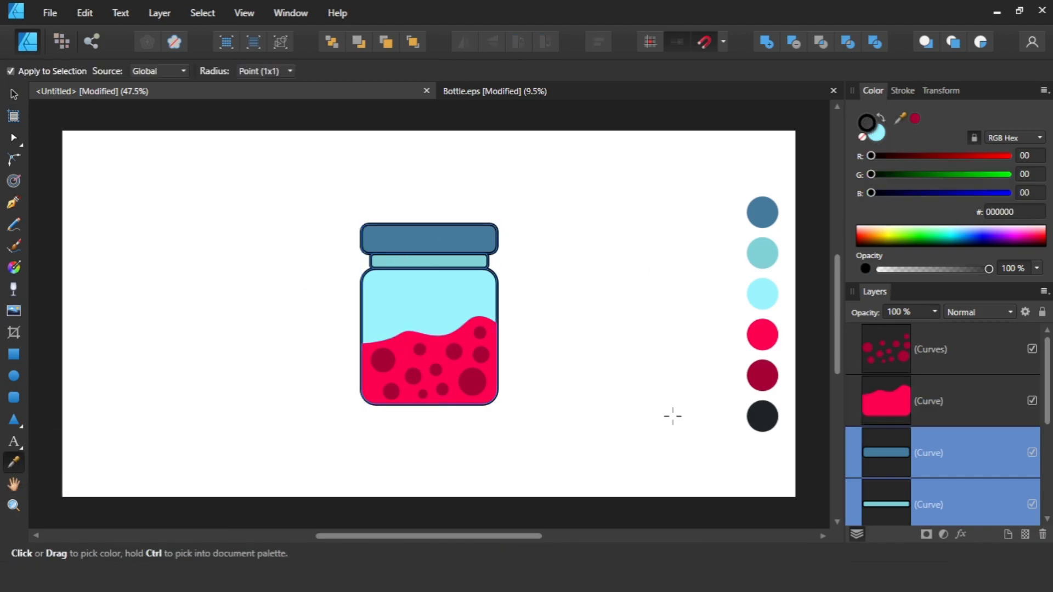
pyautogui.click(763, 415)
# - Draw short vertical highlight strokes inside the upper-left of the jar body
pyautogui.press('v')
pyautogui.click(583, 402)
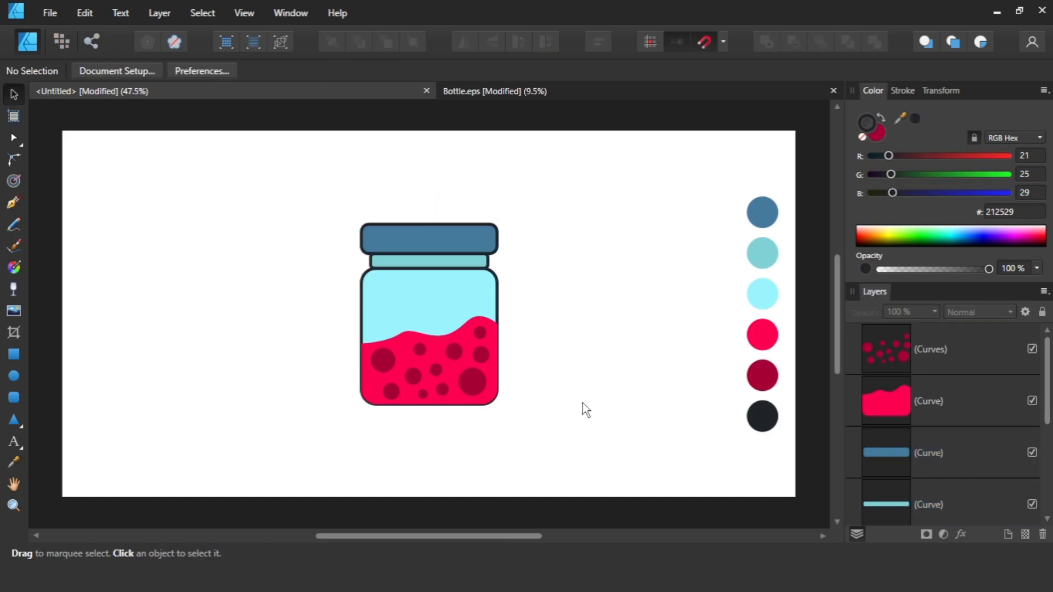
pyautogui.press('p')
pyautogui.scroll(3, 340, 293)
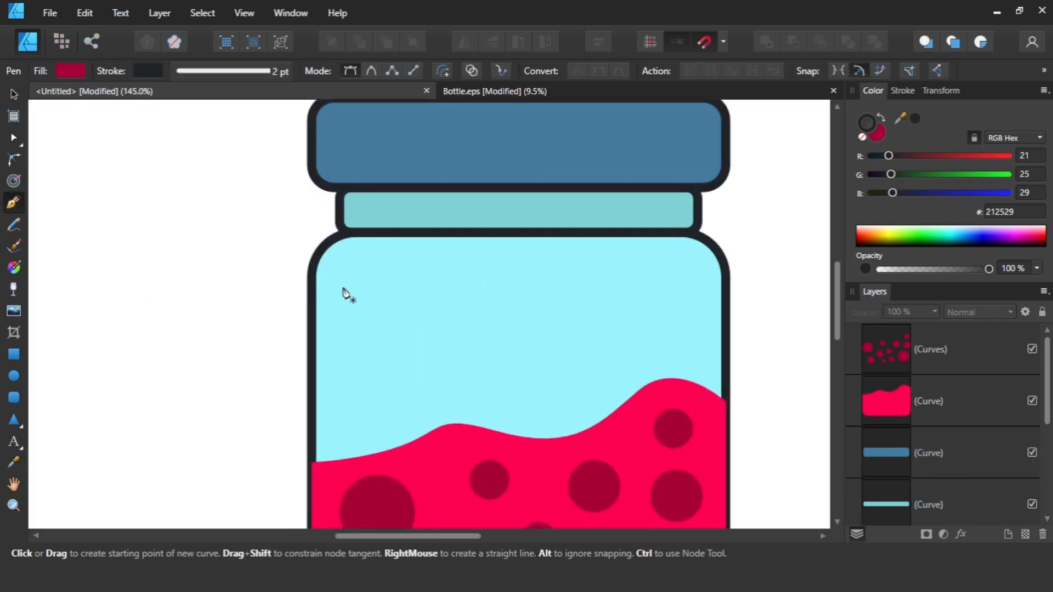
pyautogui.scroll(3, 346, 286)
pyautogui.click(344, 280)
pyautogui.click(345, 384)
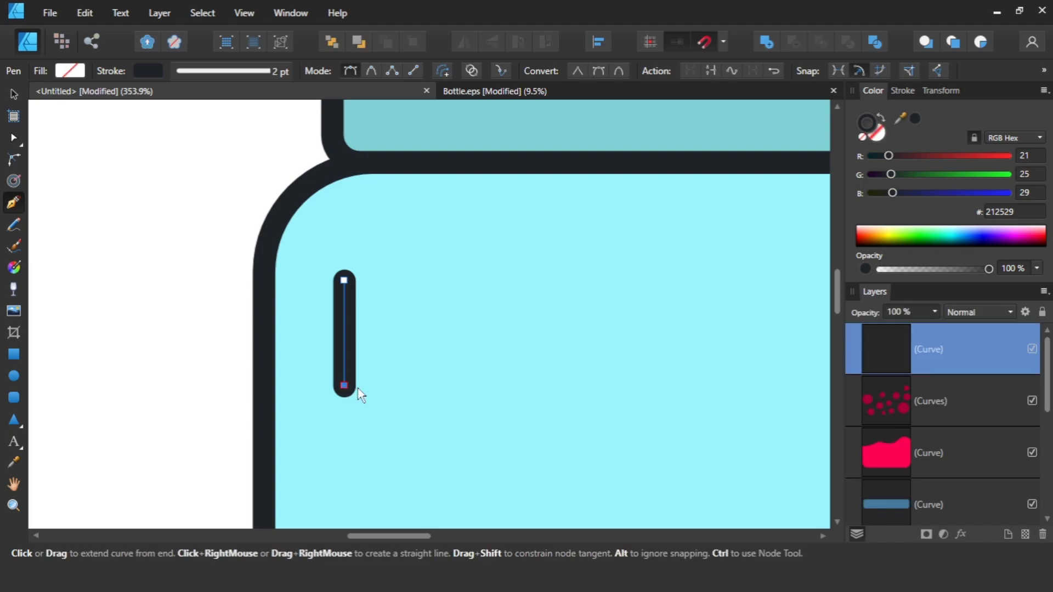
pyautogui.press('v')
pyautogui.scroll(-2, 353, 356)
pyautogui.moveTo(344, 212)
pyautogui.mouseDown()
pyautogui.moveTo(342, 423)
pyautogui.moveTo(343, 384)
pyautogui.mouseUp()
# - Colour both highlight strokes white
pyautogui.keyDown('shift'); pyautogui.click(346, 301); pyautogui.keyUp('shift')
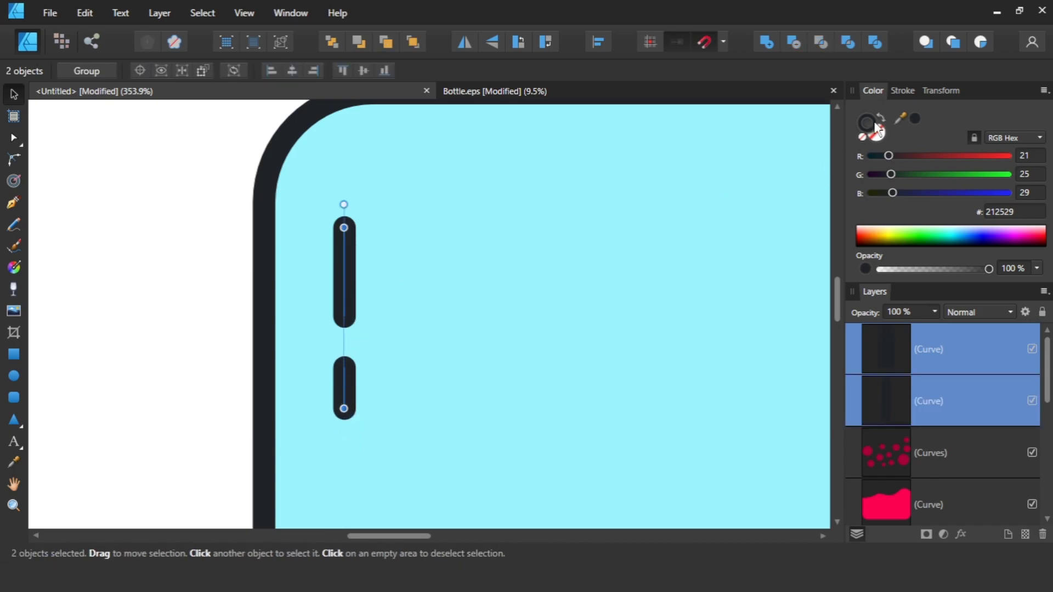
pyautogui.moveTo(895, 233); pyautogui.dragTo(895, 225)
pyautogui.scroll(-2, 209, 274)
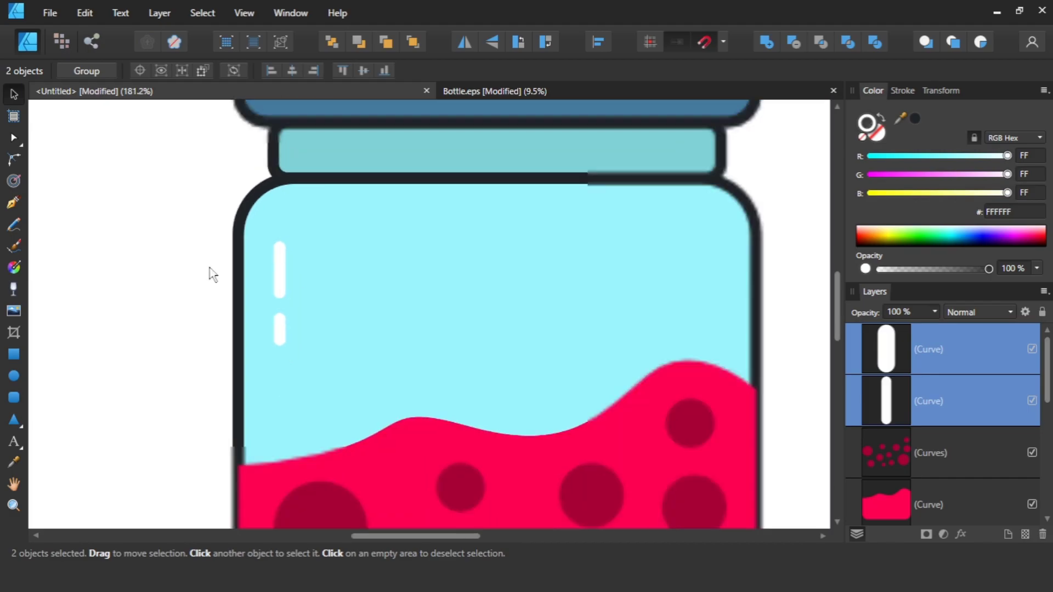
# - Expand both highlight strokes into filled shapes and add them into one
pyautogui.click(194, 272)
pyautogui.moveTo(237, 344); pyautogui.dragTo(335, 224)
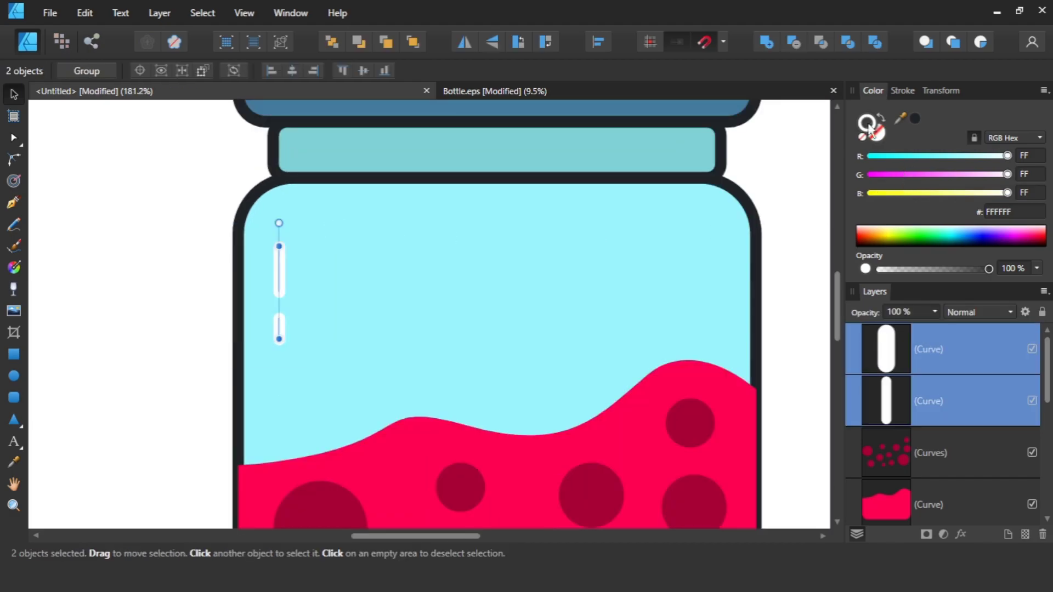
pyautogui.click(157, 16)
pyautogui.click(43, 412)
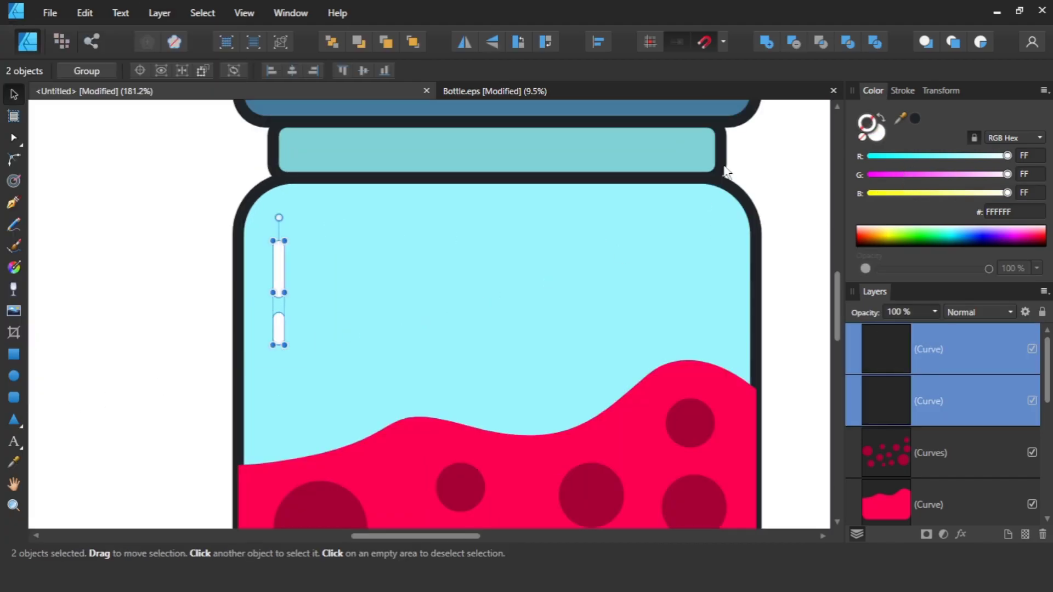
pyautogui.click(766, 43)
# - Fill the highlights with the pale cyan body colour, raising HSL lightness to 93
pyautogui.click(12, 464)
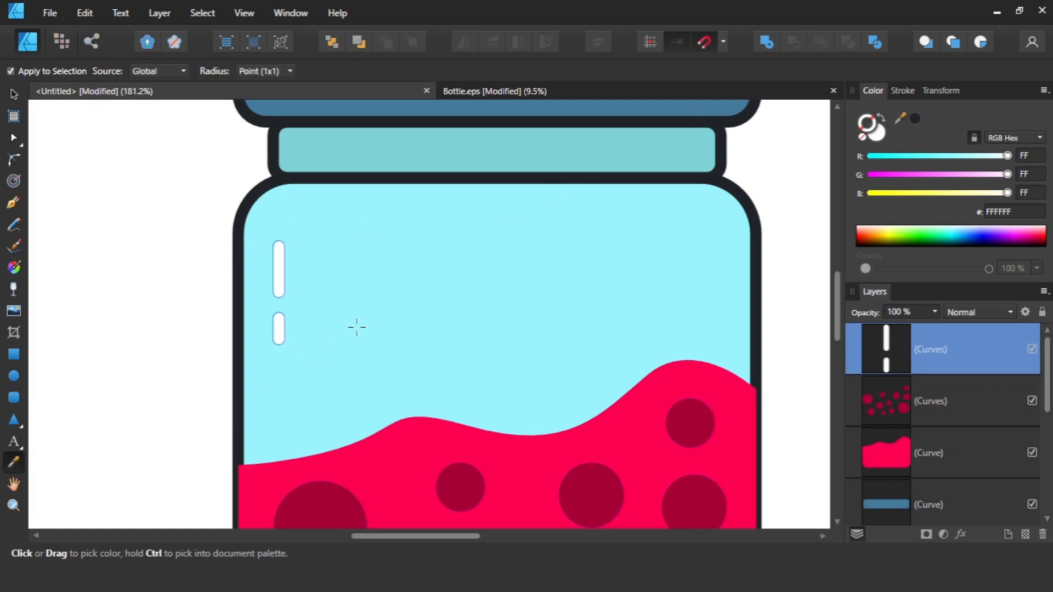
pyautogui.click(356, 327)
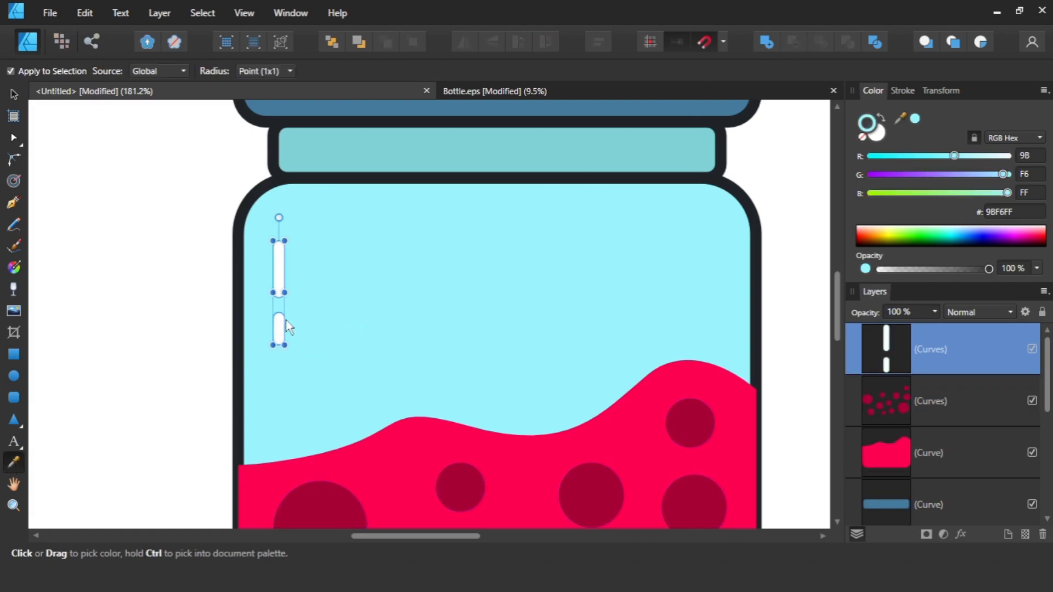
pyautogui.hotkey('ctrl', 'd')
pyautogui.click(862, 139)
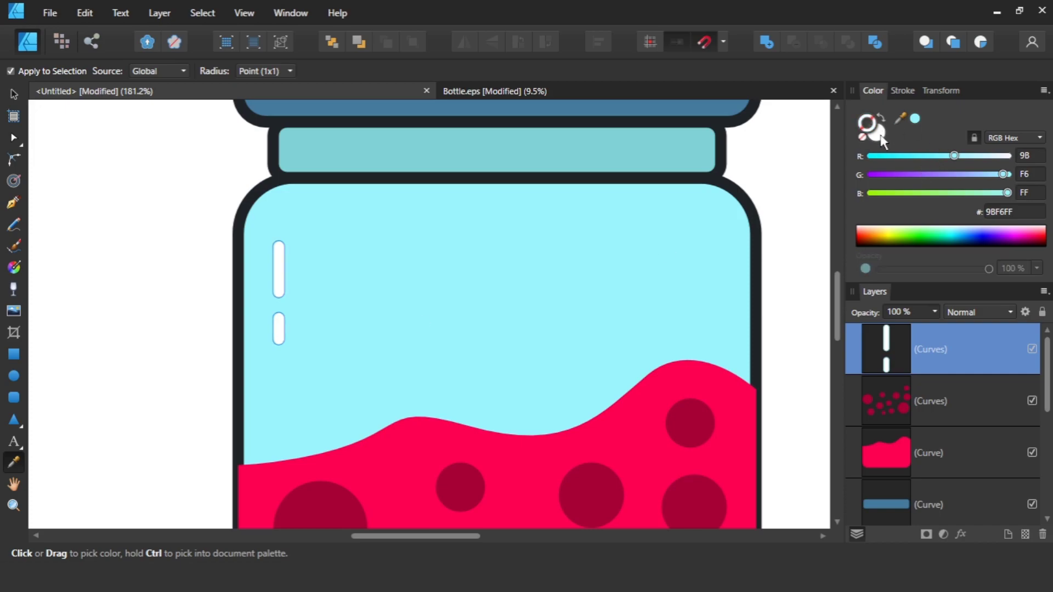
pyautogui.click(414, 311)
pyautogui.click(1006, 140)
pyautogui.click(1004, 193)
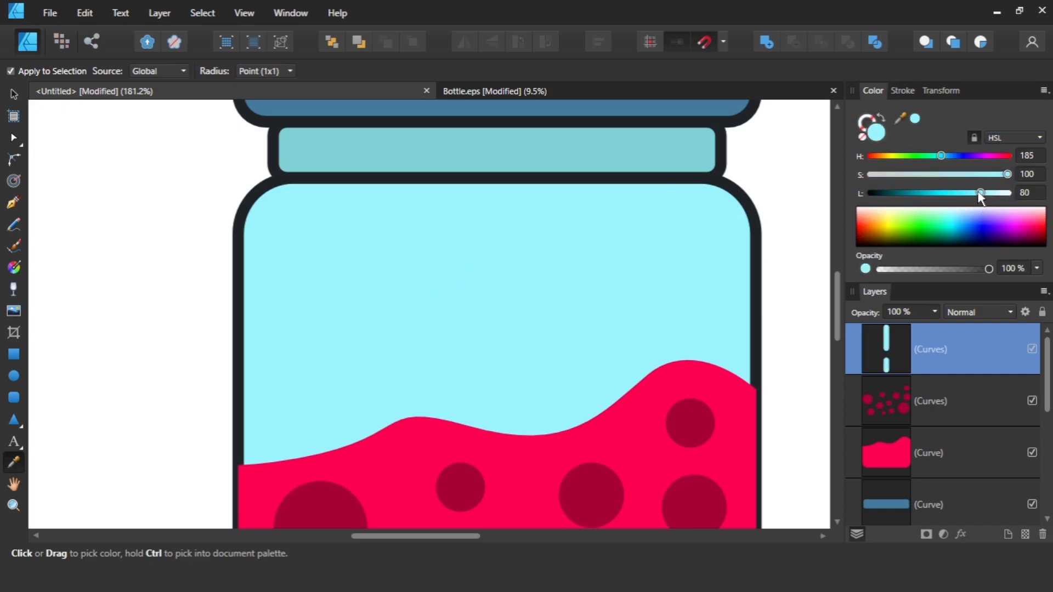
pyautogui.moveTo(980, 191); pyautogui.dragTo(998, 199)
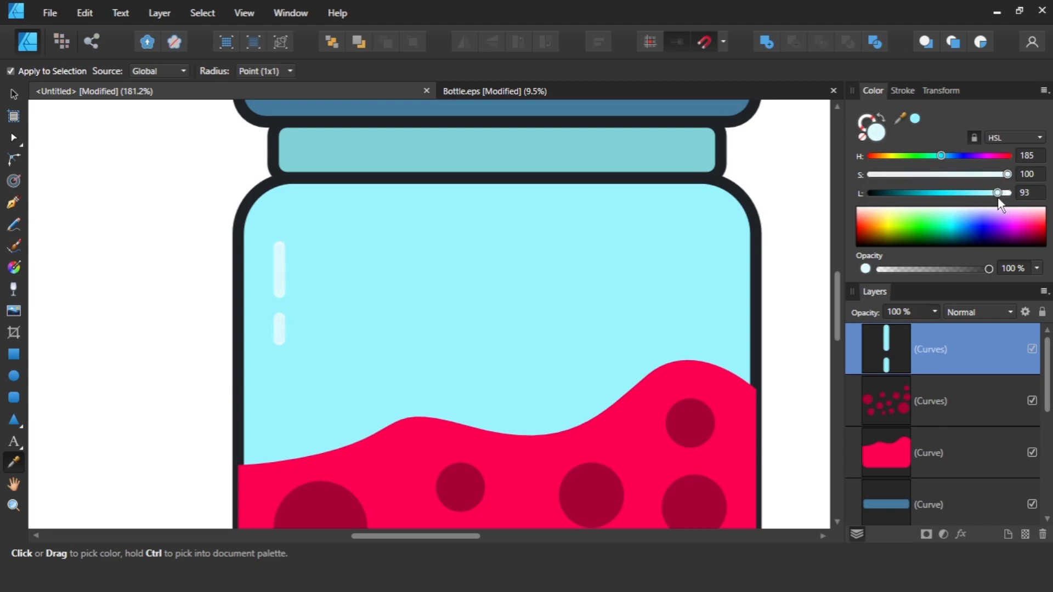
pyautogui.press('v')
pyautogui.click(189, 288)
pyautogui.scroll(3, 186, 289)
# - Try copying the body highlights onto the lid, then undo it
pyautogui.scroll(3, 184, 291)
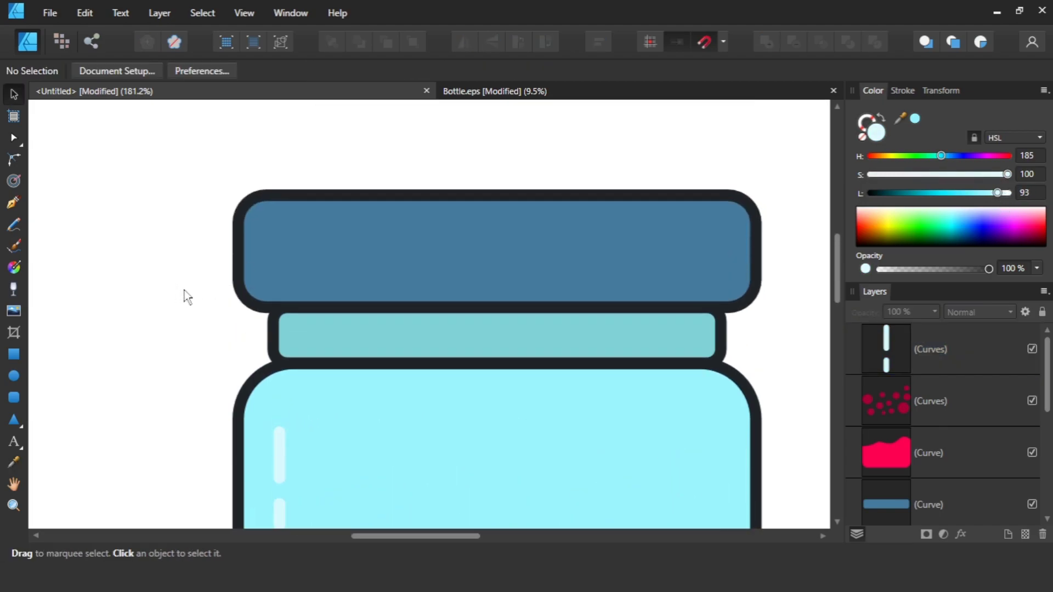
pyautogui.click(334, 250)
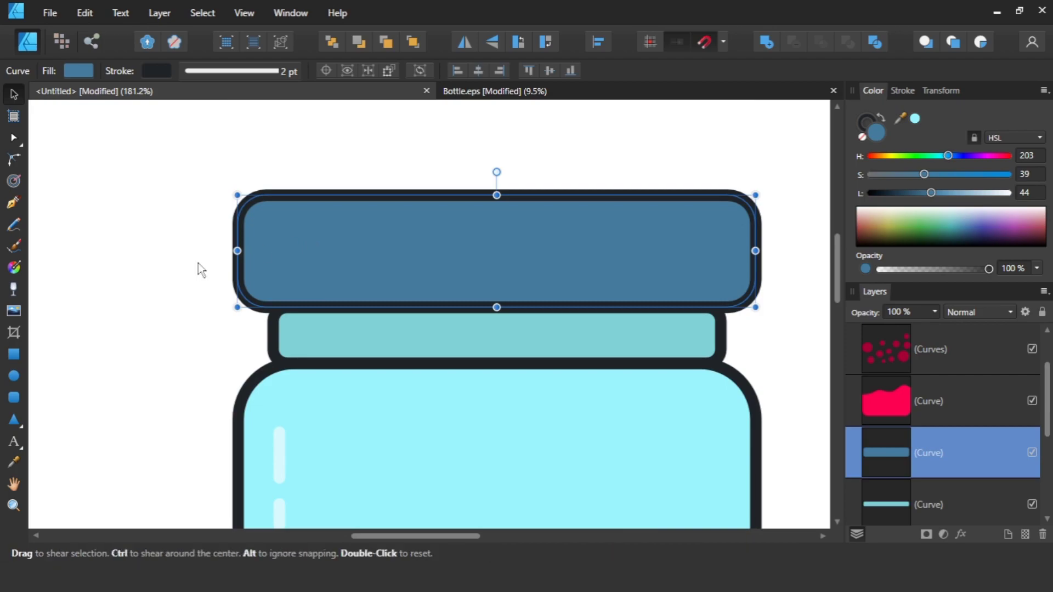
pyautogui.click(280, 451)
pyautogui.moveTo(279, 451)
pyautogui.mouseDown()
pyautogui.moveTo(277, 190)
pyautogui.moveTo(275, 201)
pyautogui.mouseUp()
pyautogui.hotkey('ctrl', 'z')
pyautogui.hotkey('ctrl', 'z')
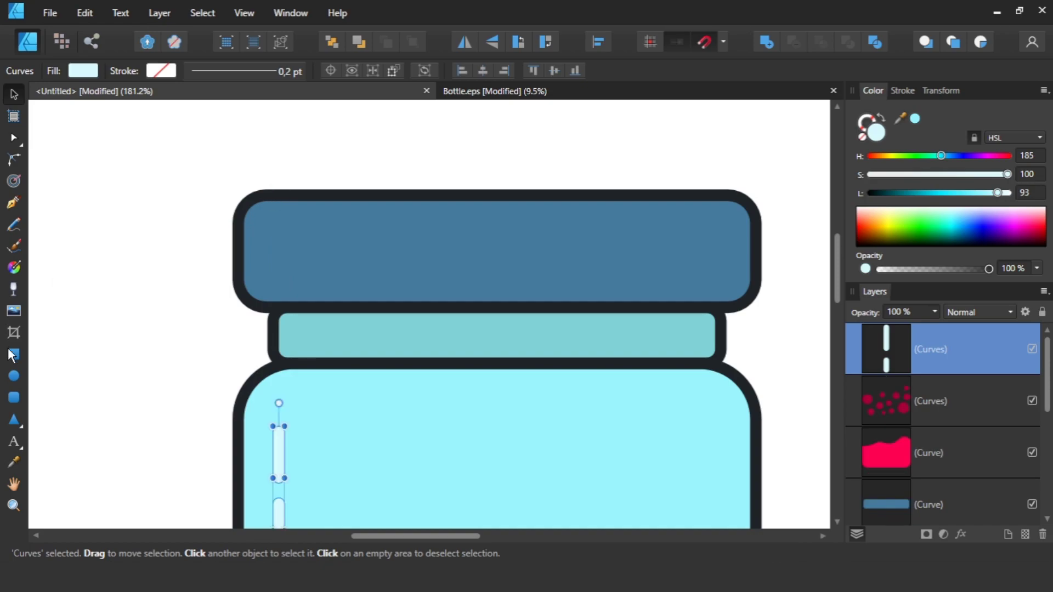
# - Draw a short vertical 2 pt highlight stroke on the lid
pyautogui.click(14, 205)
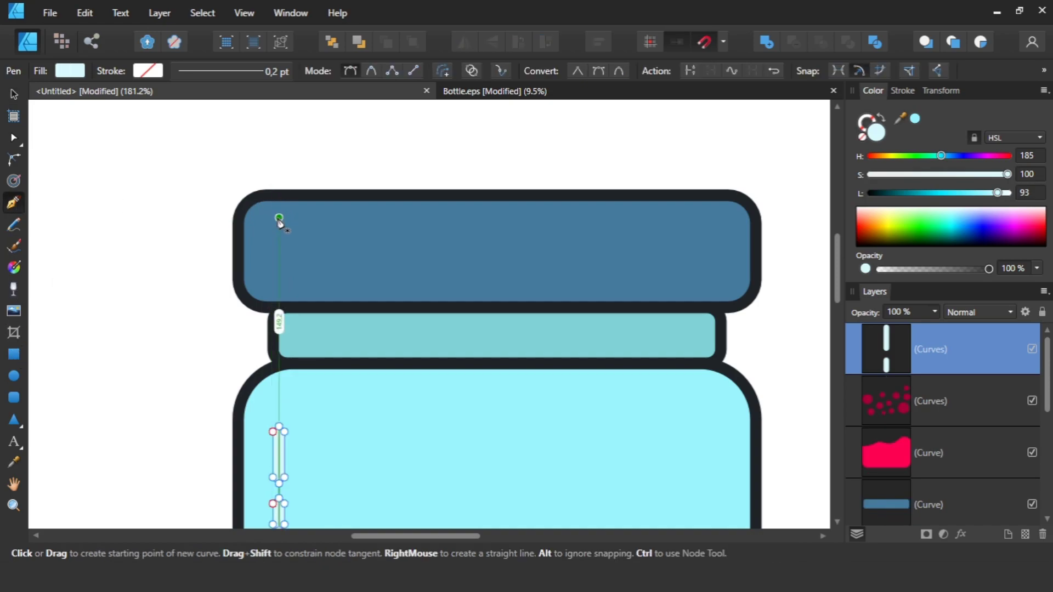
pyautogui.click(279, 219)
pyautogui.click(279, 252)
pyautogui.scroll(3, 273, 232)
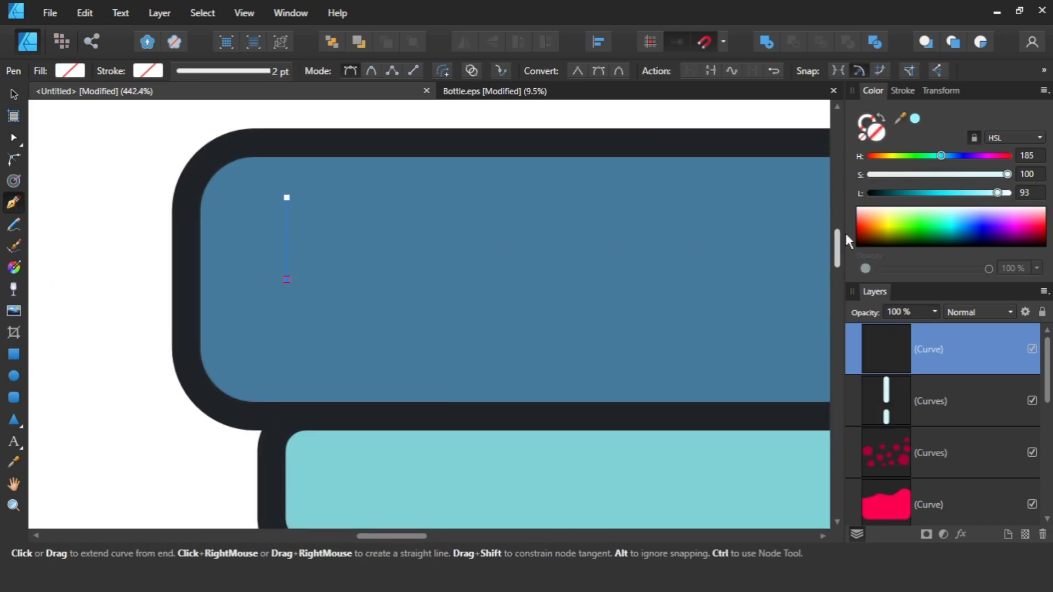
pyautogui.click(903, 90)
pyautogui.press('Return')
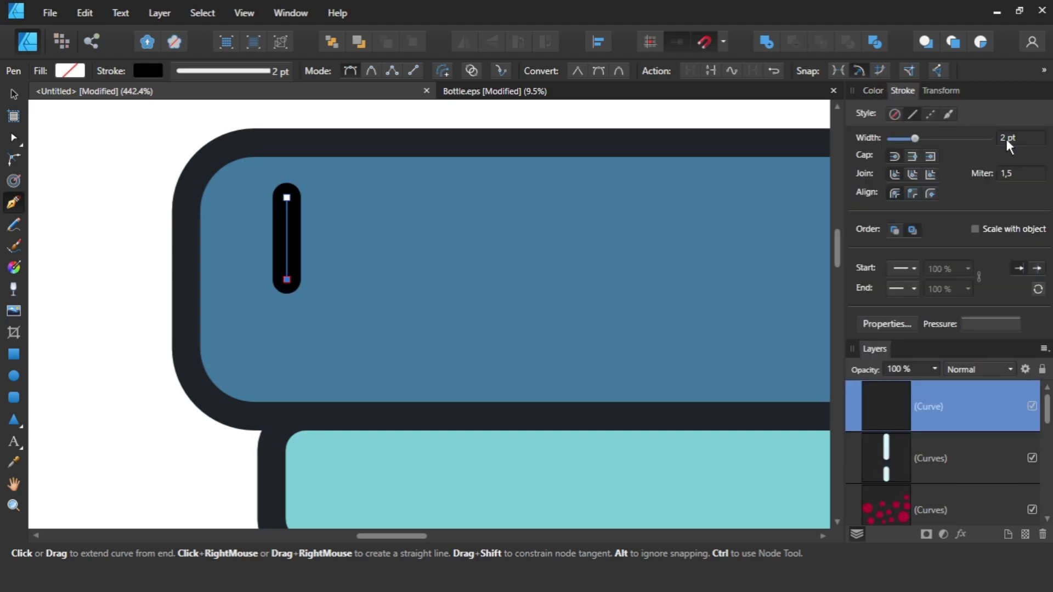
pyautogui.press('v')
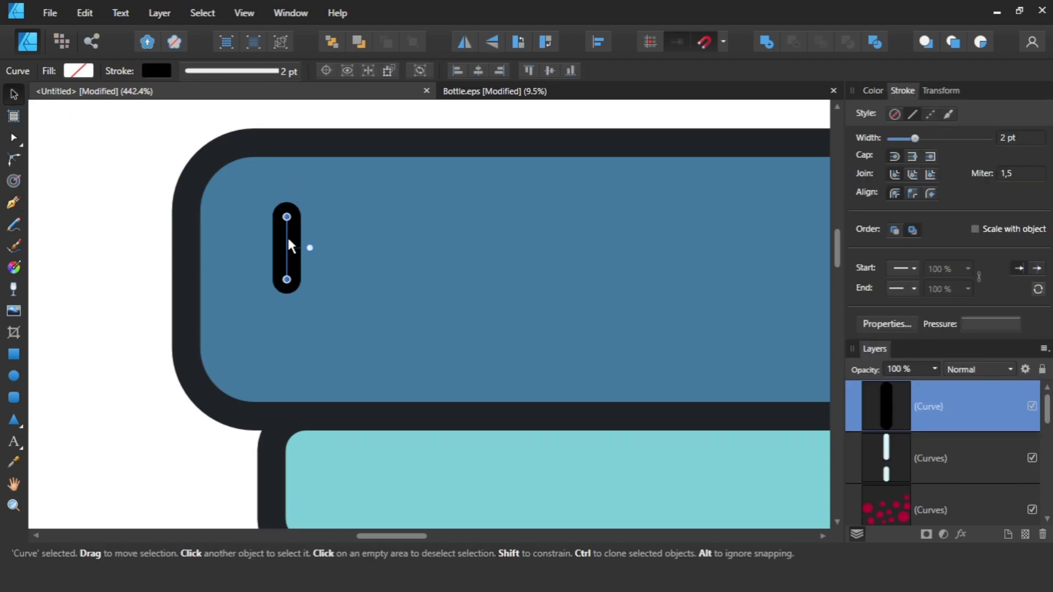
# - Duplicate the lid pill below, shorten the copy, and group the two pills
pyautogui.moveTo(288, 235); pyautogui.dragTo(286, 342)
pyautogui.moveTo(287, 380); pyautogui.dragTo(287, 361)
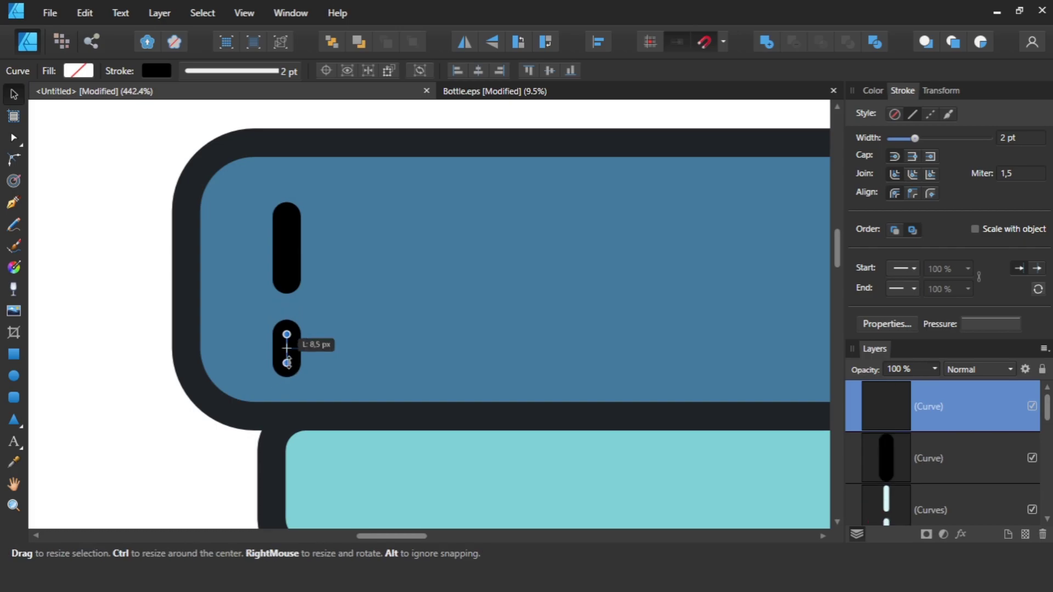
pyautogui.moveTo(139, 418); pyautogui.dragTo(406, 188)
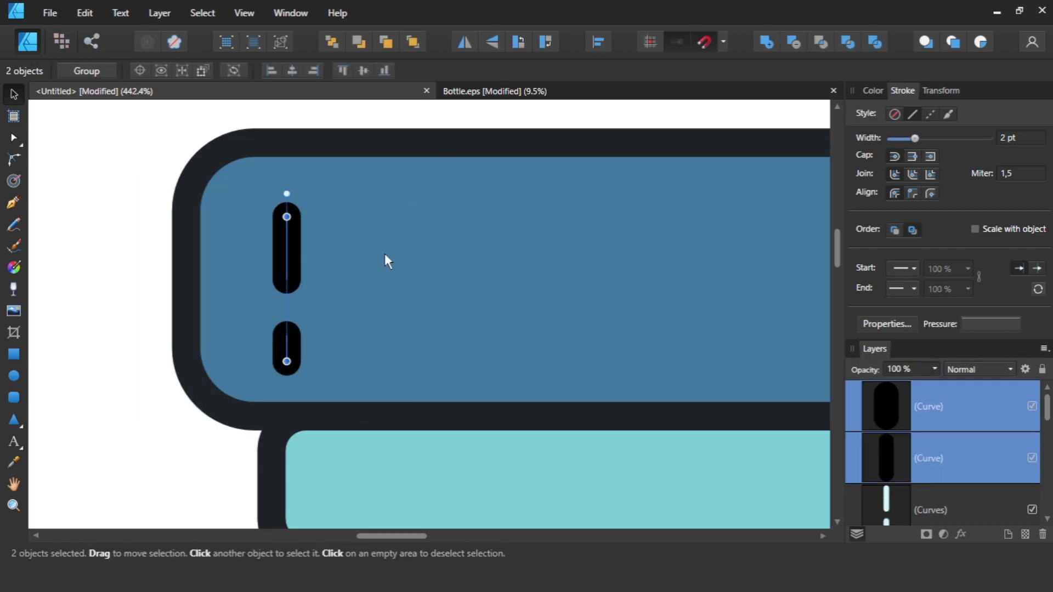
pyautogui.rightClick(285, 246)
pyautogui.click(150, 243)
# - Reselect the pill group and ungroup the two lid pills
pyautogui.keyDown('shift'); pyautogui.click(361, 244); pyautogui.keyUp('shift')
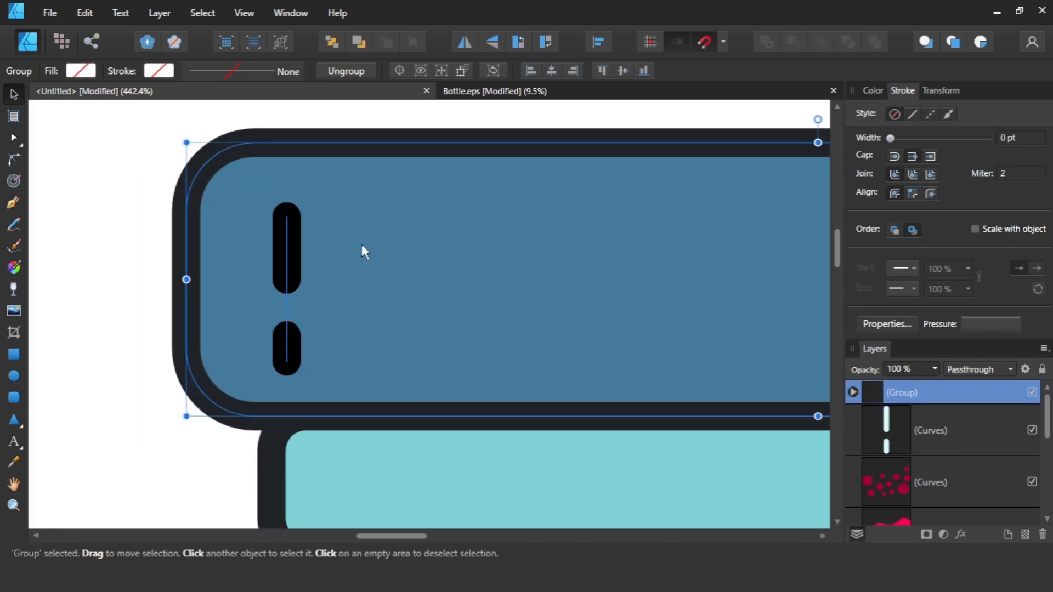
pyautogui.click(142, 192)
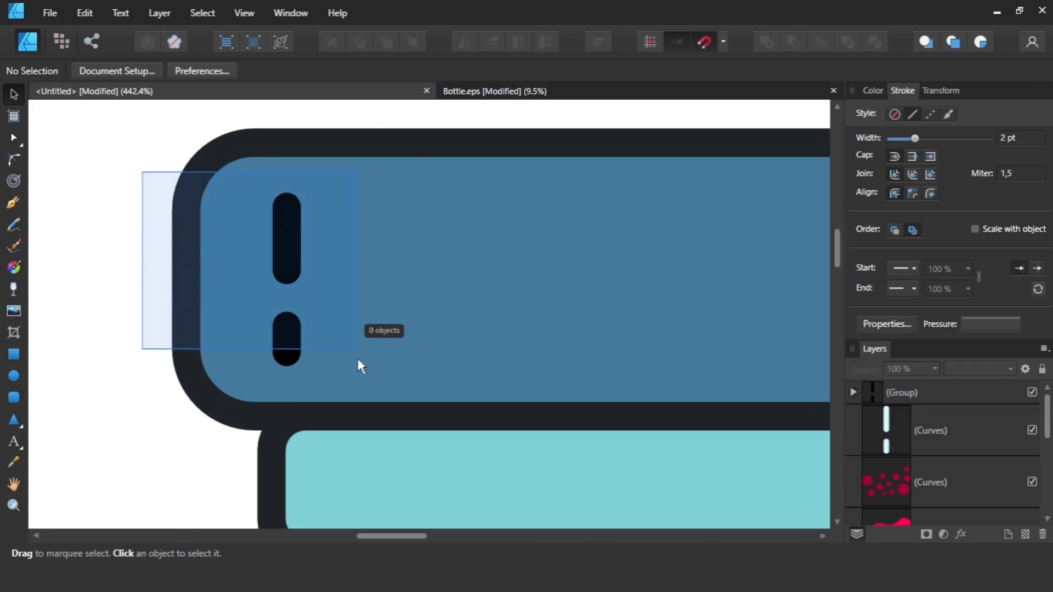
pyautogui.moveTo(142, 192); pyautogui.dragTo(358, 378)
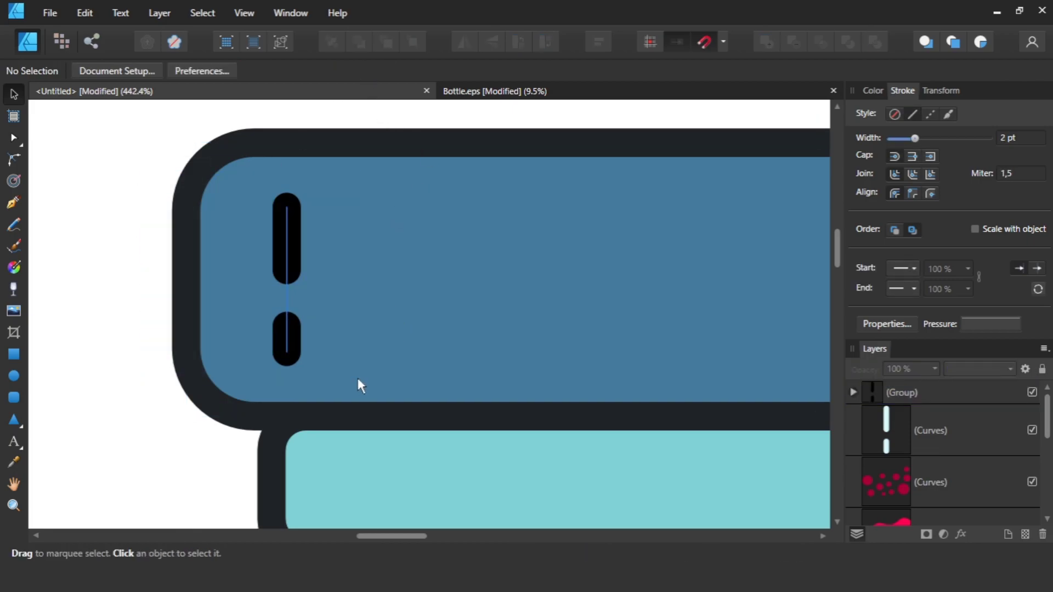
pyautogui.click(164, 16)
pyautogui.click(44, 423)
pyautogui.click(300, 262)
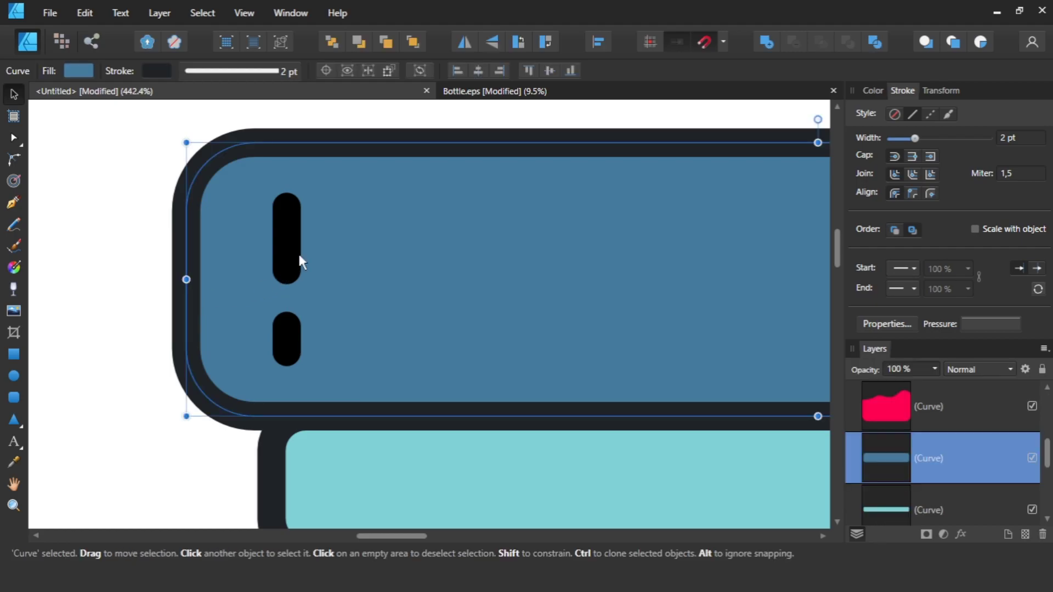
pyautogui.rightClick(299, 262)
pyautogui.press('Escape')
pyautogui.click(290, 253)
pyautogui.rightClick(286, 253)
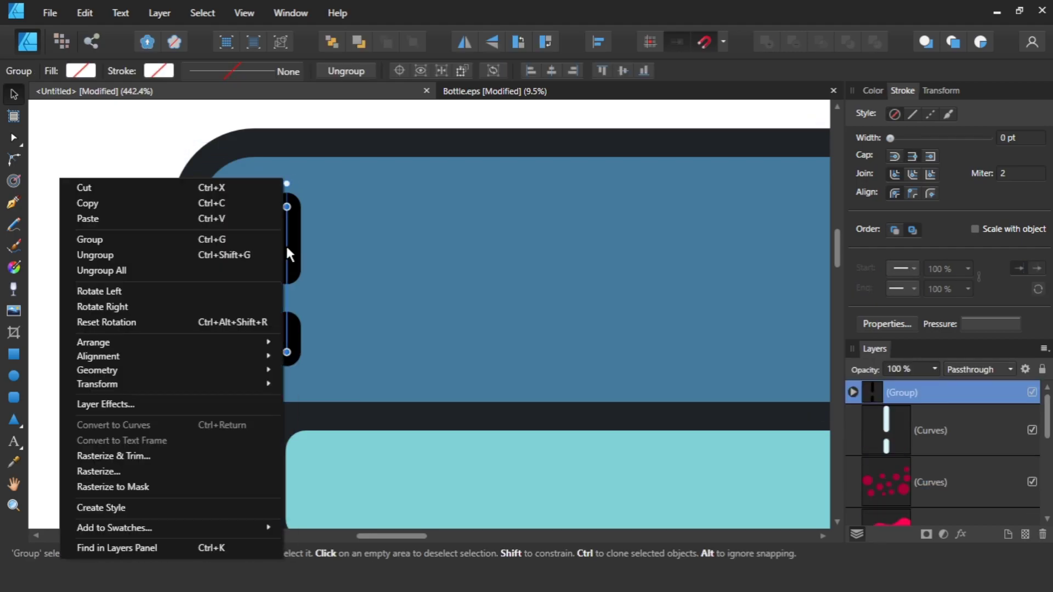
pyautogui.click(190, 251)
# - Expand the pills into shapes filled with the lid blue at lightness 58
pyautogui.click(159, 15)
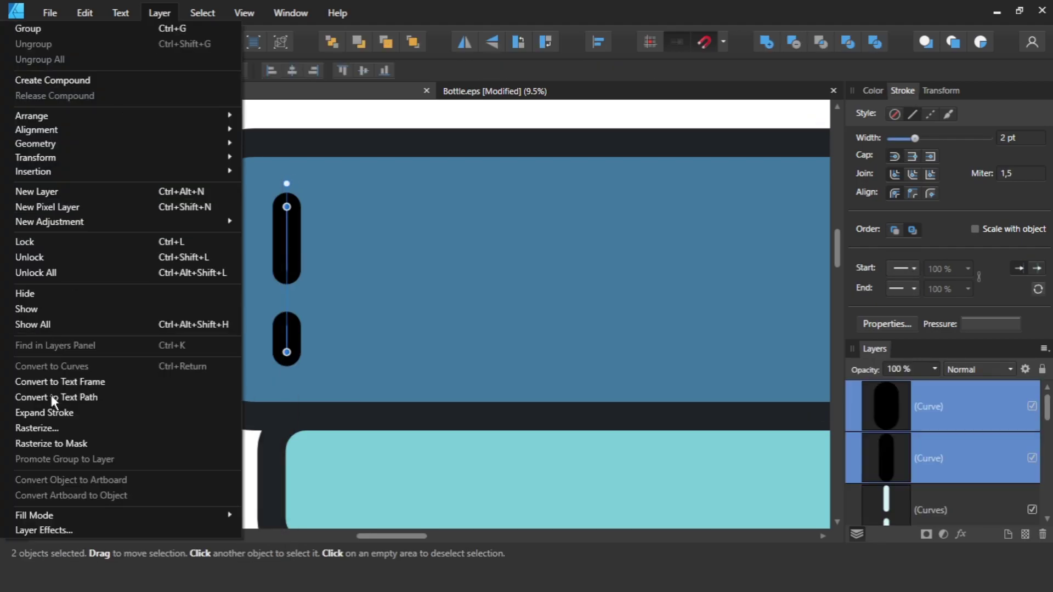
pyautogui.click(51, 412)
pyautogui.click(874, 91)
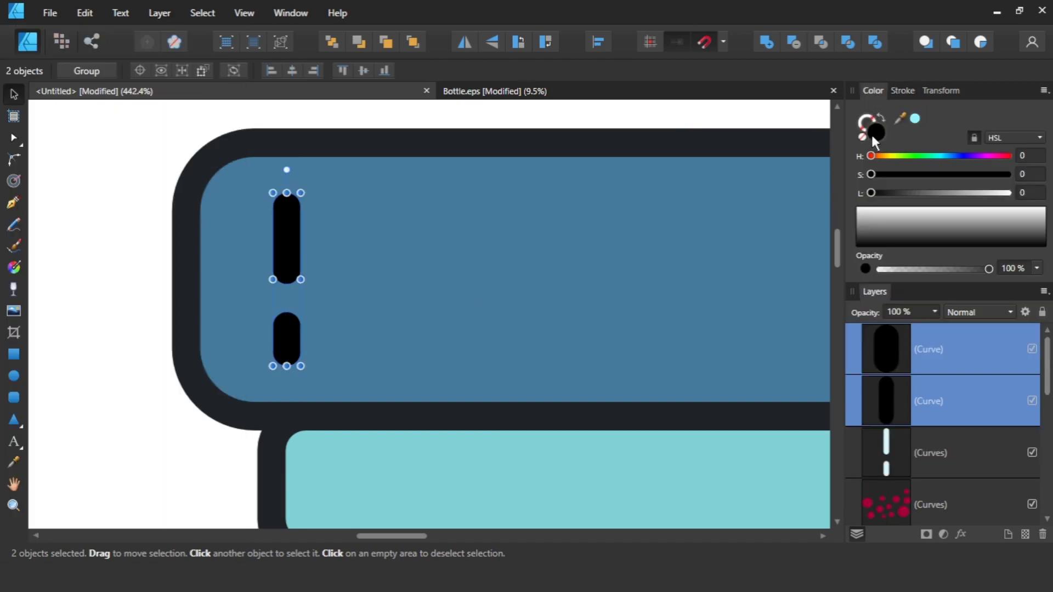
pyautogui.click(13, 462)
pyautogui.click(329, 329)
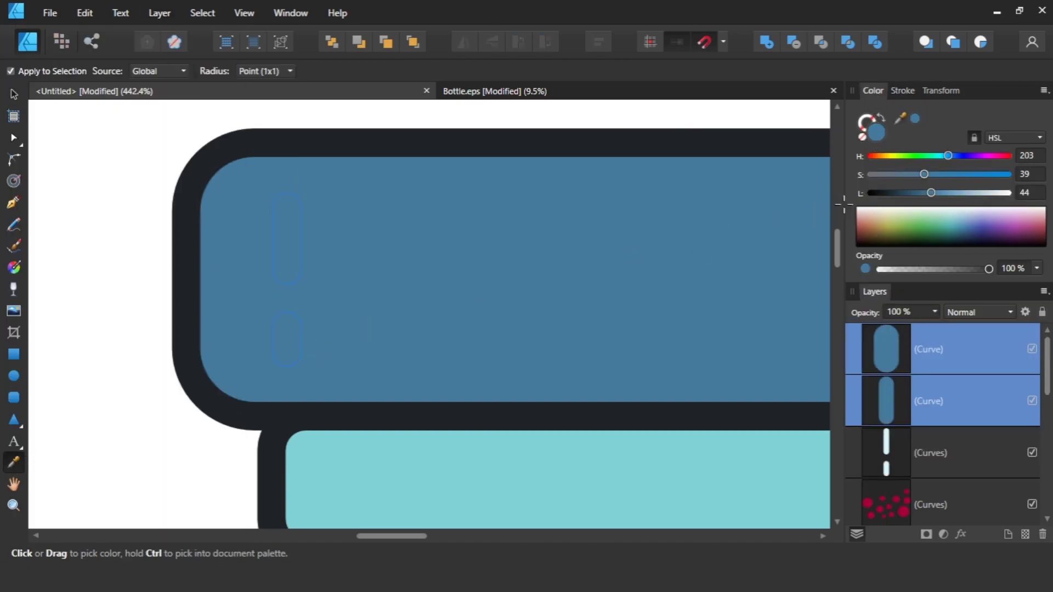
pyautogui.moveTo(932, 193); pyautogui.dragTo(949, 193)
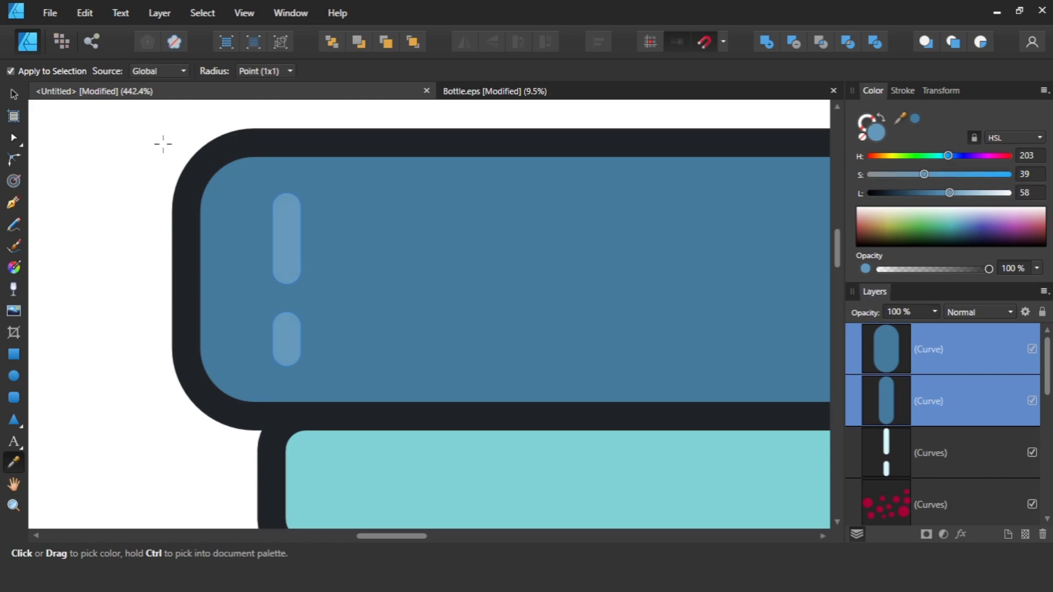
pyautogui.click(13, 94)
pyautogui.click(69, 163)
# - Expand the strokes of the jar body, neck and lid into filled shapes
pyautogui.hotkey('ctrl', '0')
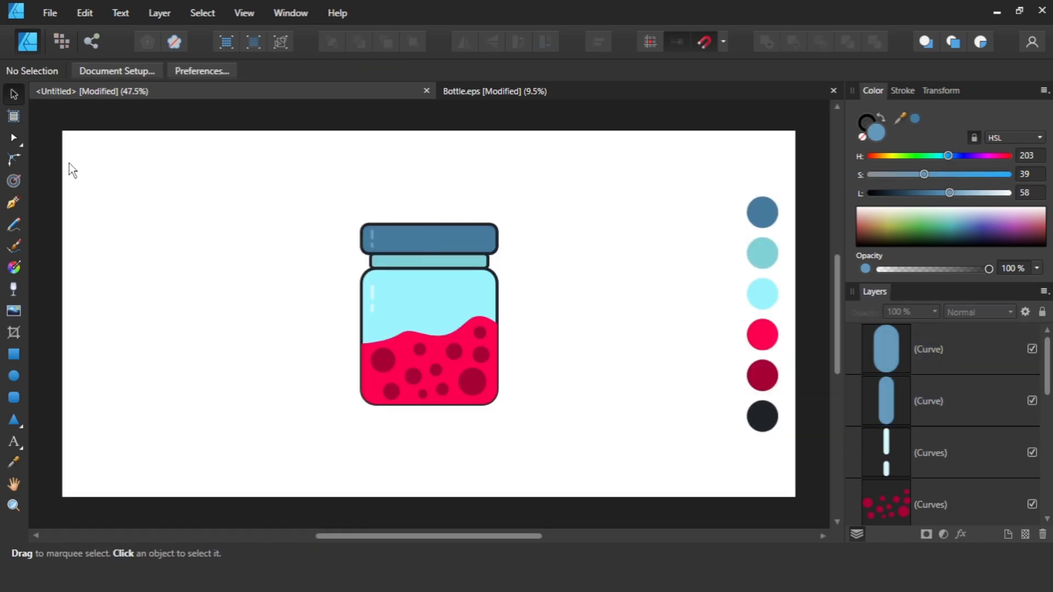
pyautogui.moveTo(589, 197); pyautogui.dragTo(518, 347)
pyautogui.click(473, 297)
pyautogui.keyDown('shift'); pyautogui.click(475, 259); pyautogui.keyUp('shift')
pyautogui.keyDown('shift'); pyautogui.click(479, 237); pyautogui.keyUp('shift')
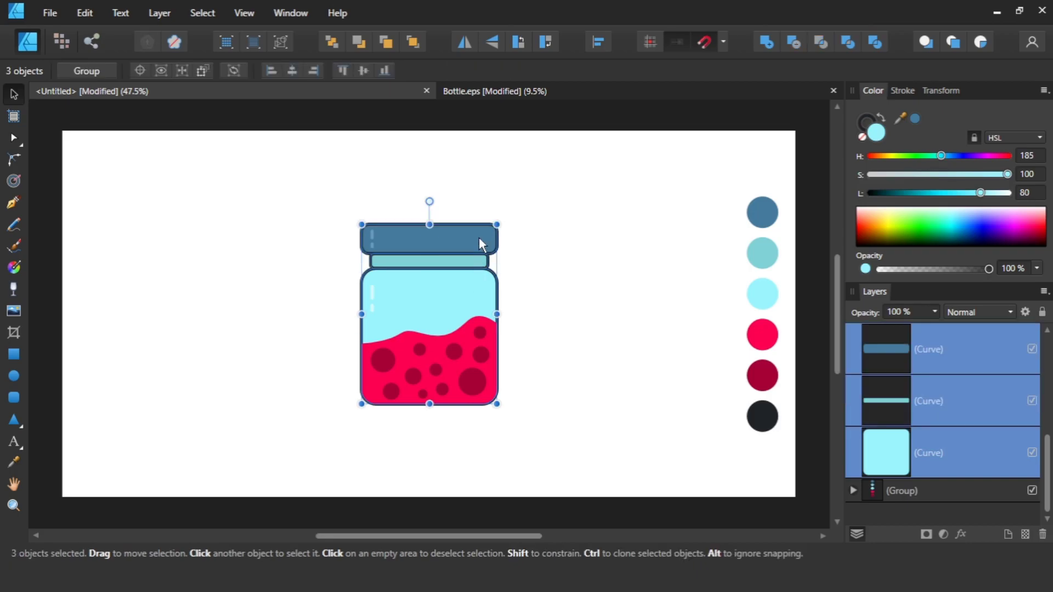
pyautogui.click(164, 12)
pyautogui.click(63, 413)
pyautogui.click(520, 331)
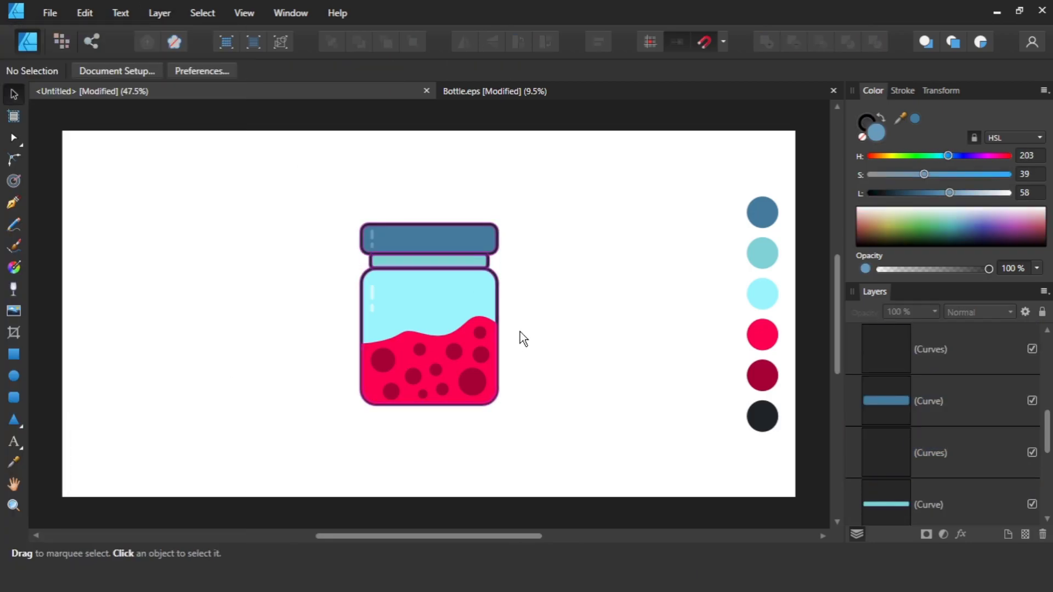
pyautogui.scroll(1, 502, 305)
pyautogui.scroll(2, 501, 305)
pyautogui.click(495, 302)
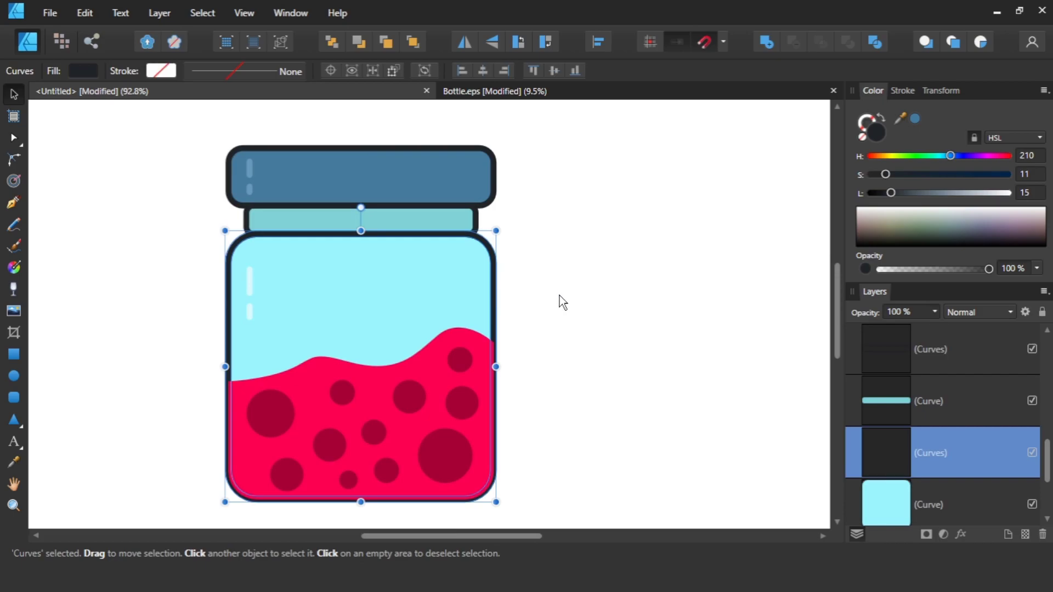
# - Move the jar outline to the front of everything
pyautogui.rightClick(497, 304)
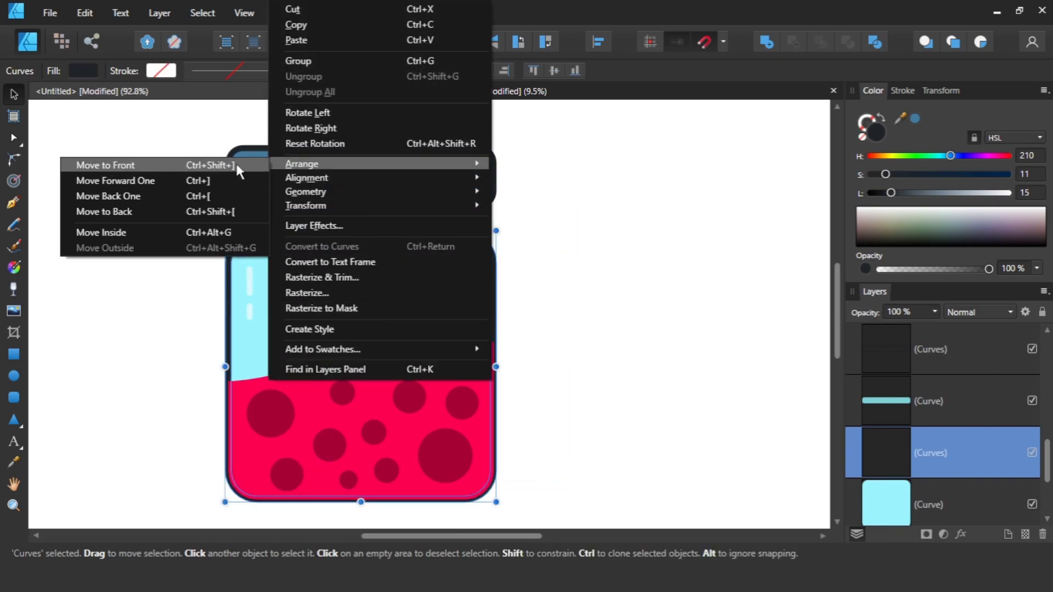
pyautogui.click(235, 162)
pyautogui.click(150, 281)
pyautogui.scroll(-1, 149, 381)
pyautogui.scroll(2, 307, 417)
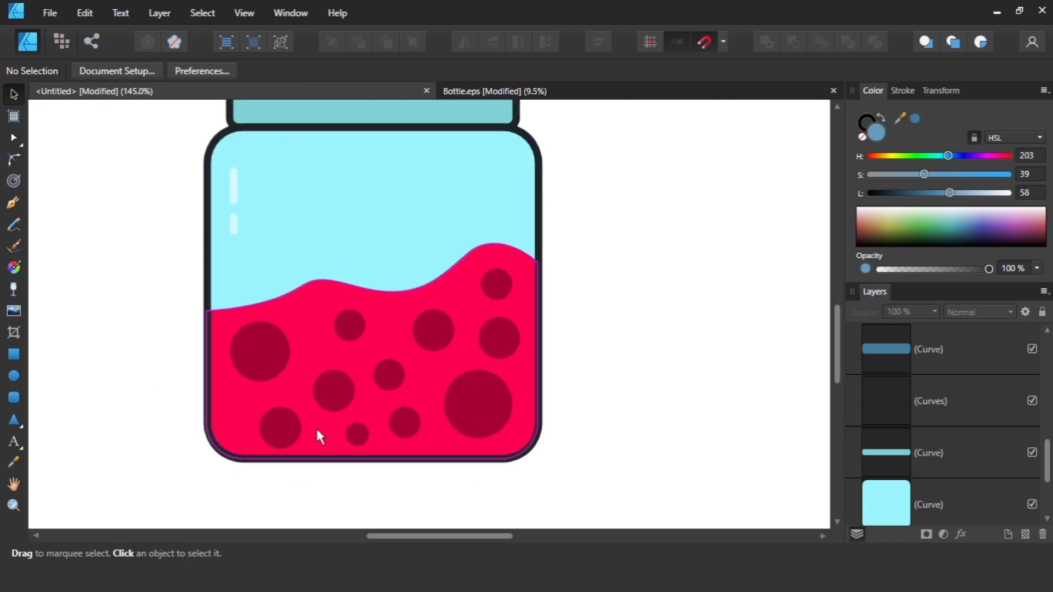
pyautogui.scroll(1, 317, 434)
# - Nudge the dark red circles group into place and tilt it slightly
pyautogui.click(343, 378)
pyautogui.hotkey('shift', 'Up')
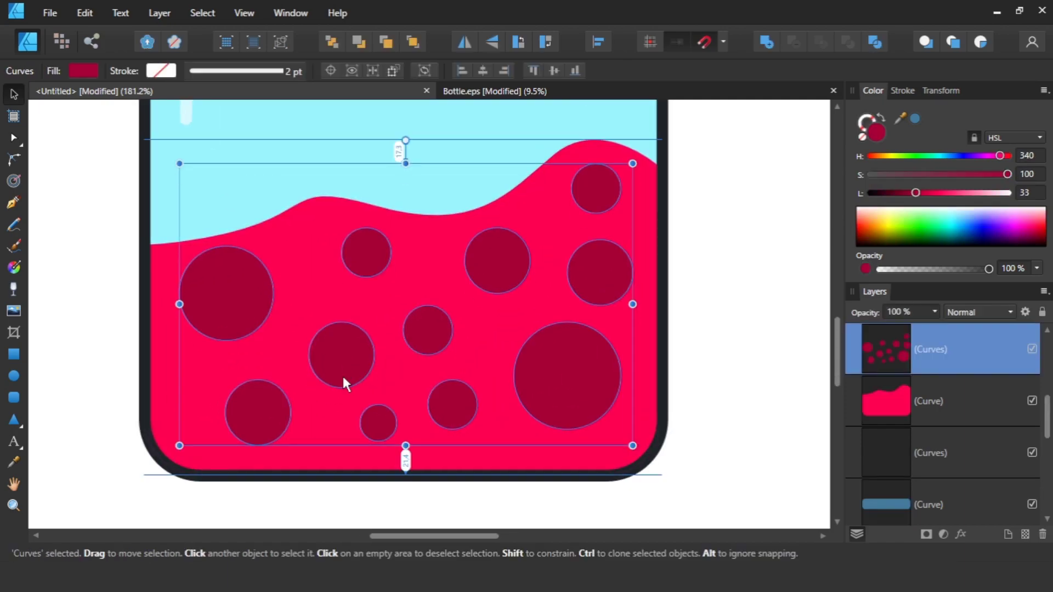
pyautogui.moveTo(406, 141); pyautogui.dragTo(400, 146)
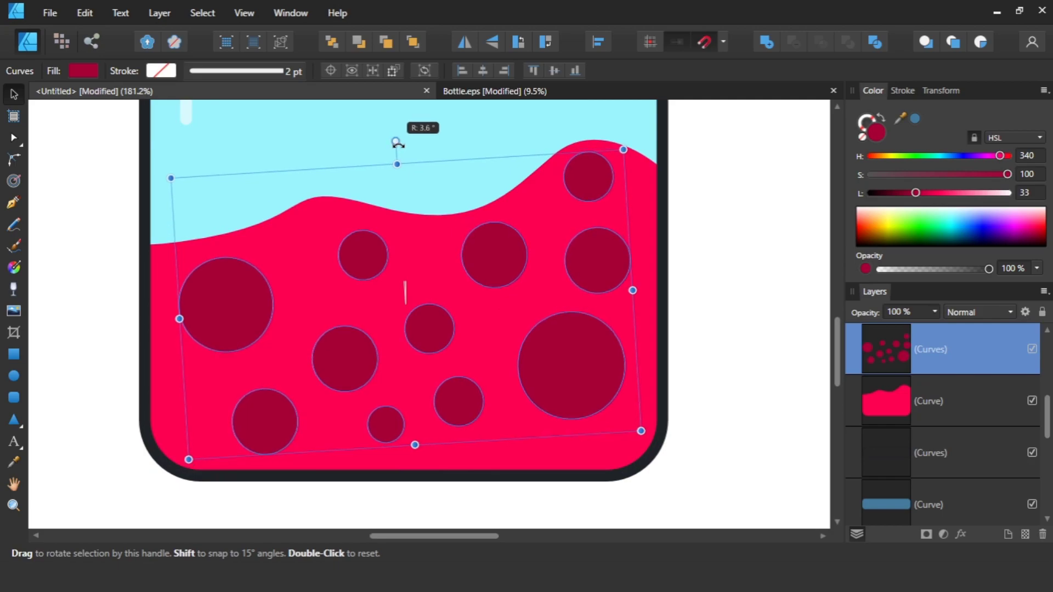
pyautogui.press('Down')
pyautogui.press('Down')
pyautogui.press('Down')
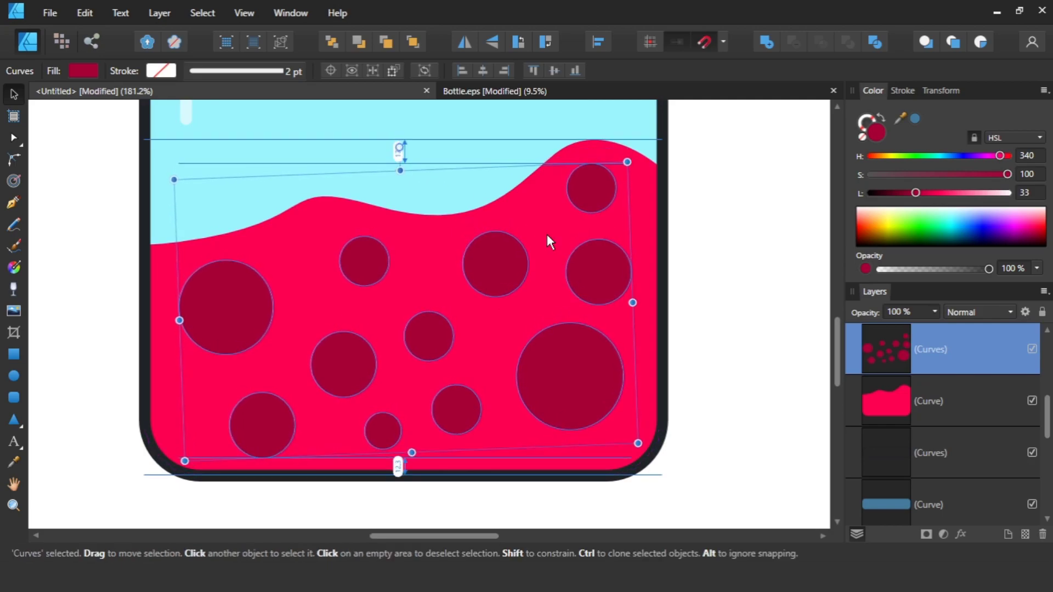
pyautogui.click(745, 244)
pyautogui.hotkey('ctrl', '0')
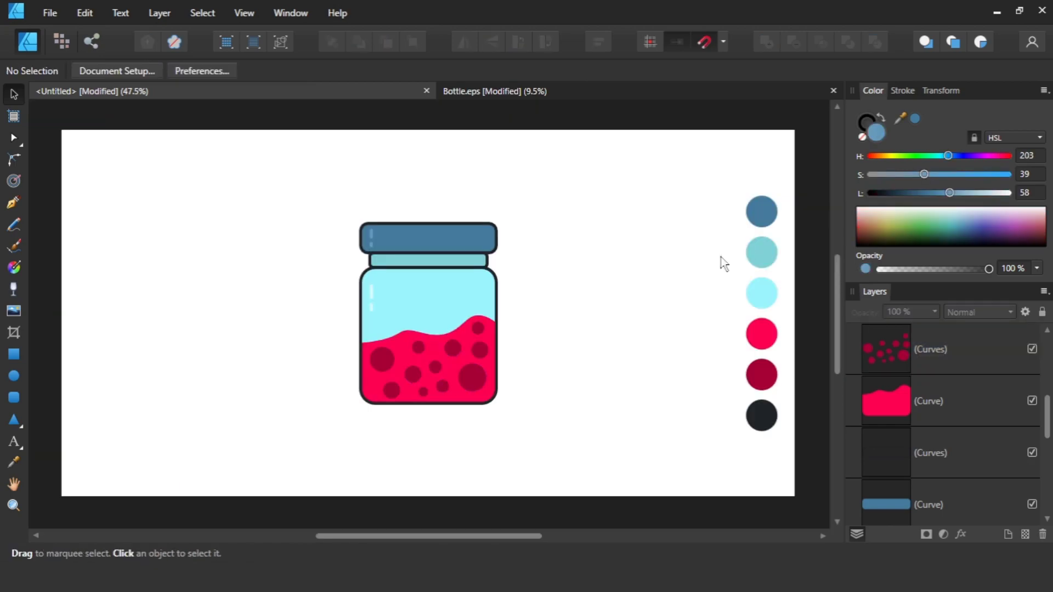
# - Copy and paste the whole jar, moving the duplicate to the left
pyautogui.moveTo(565, 436); pyautogui.dragTo(331, 194)
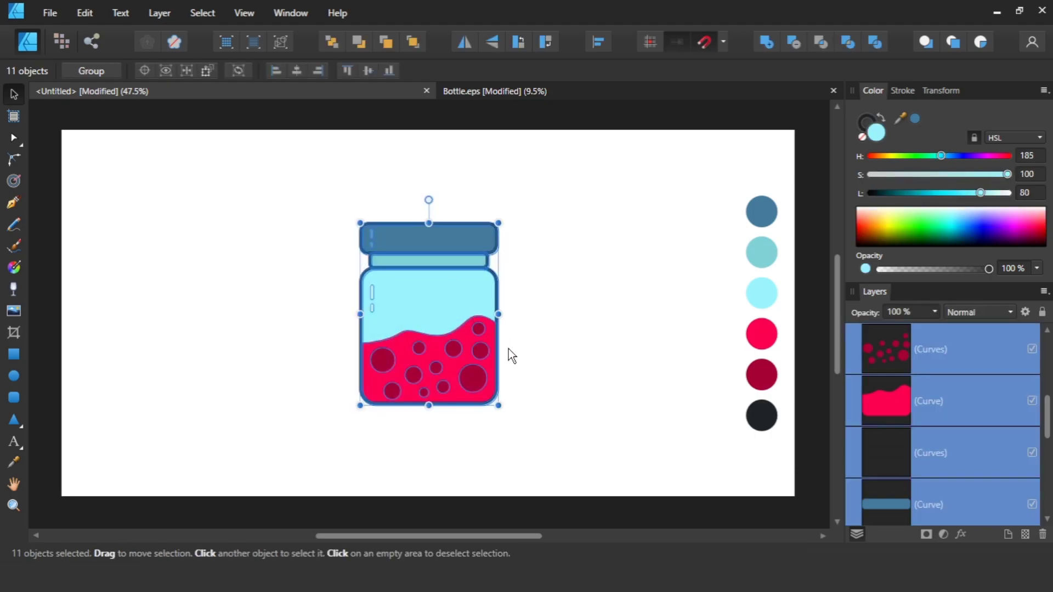
pyautogui.click(84, 12)
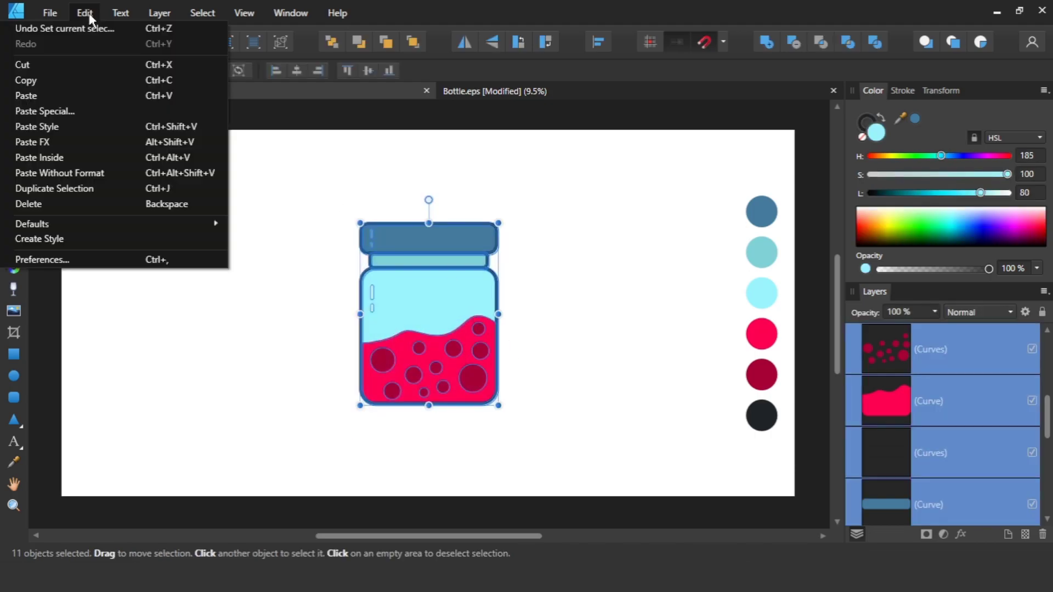
pyautogui.click(61, 79)
pyautogui.click(84, 15)
pyautogui.click(68, 95)
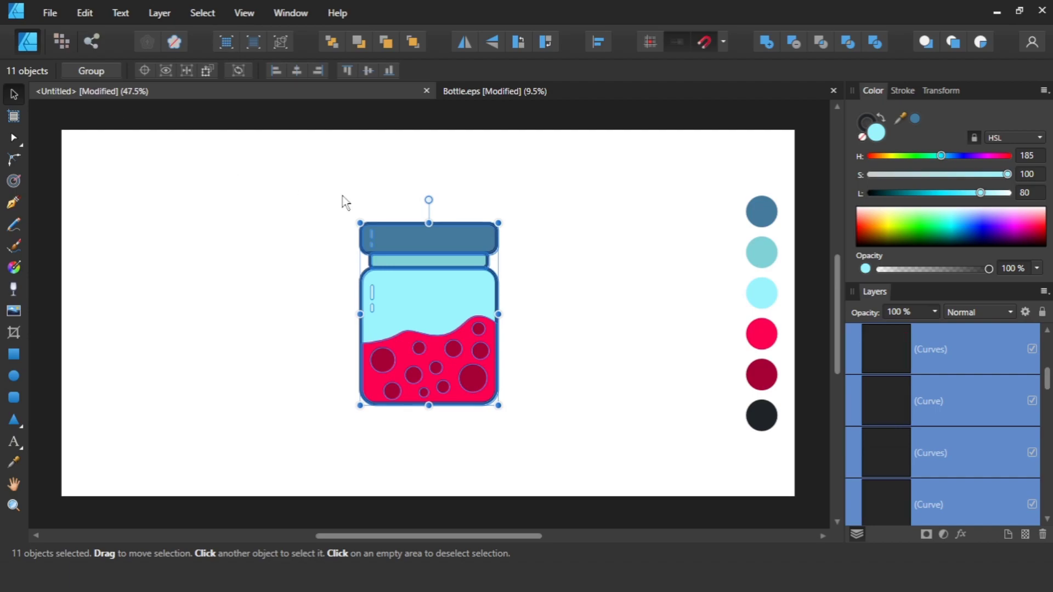
pyautogui.moveTo(458, 339); pyautogui.dragTo(280, 341)
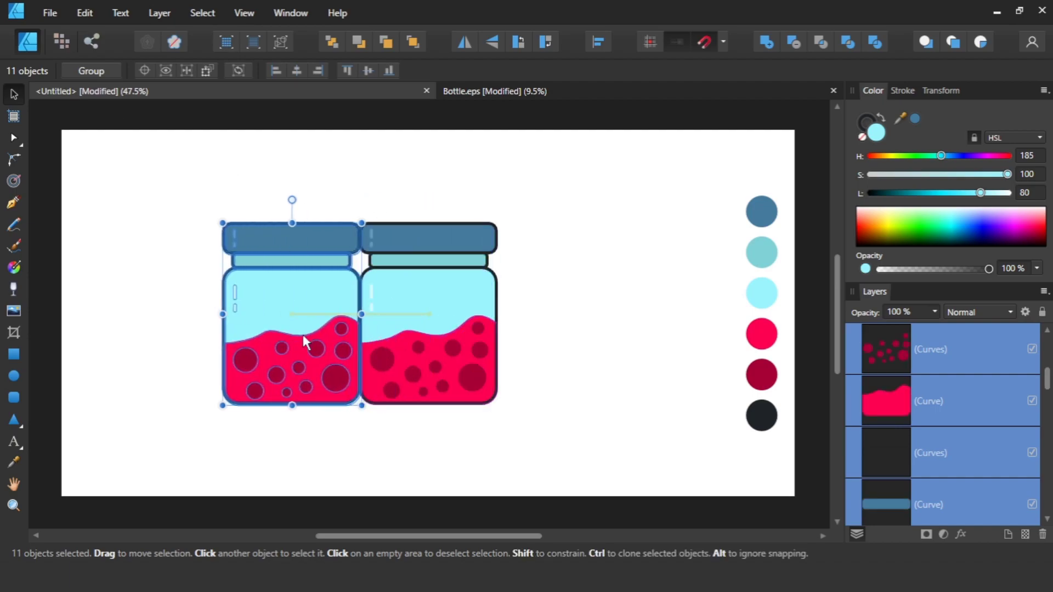
pyautogui.click(569, 278)
# - Draw a page-sized rectangle and send it behind the jars
pyautogui.click(15, 357)
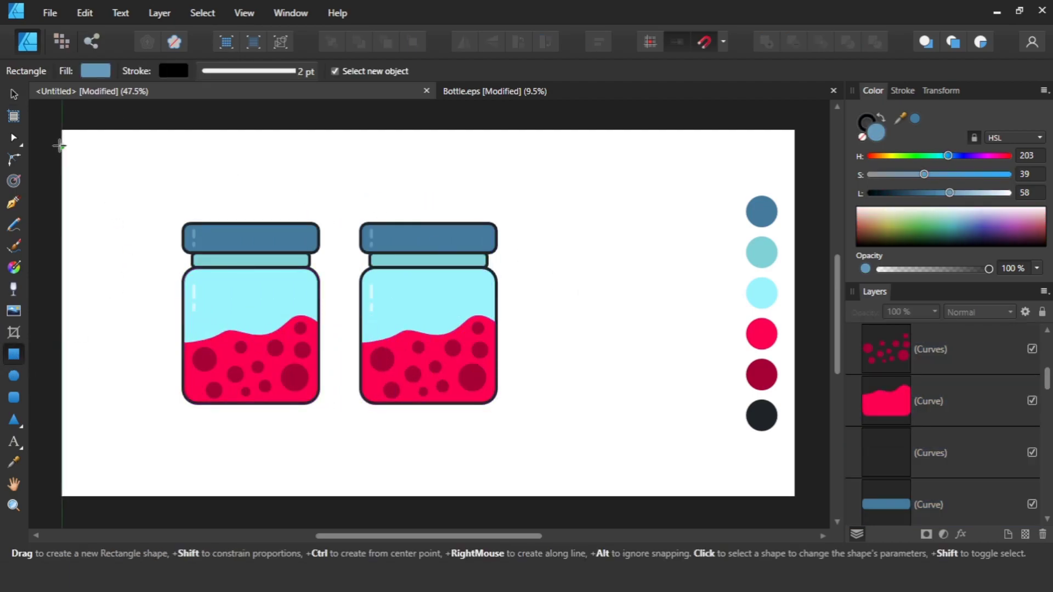
pyautogui.moveTo(62, 131); pyautogui.dragTo(601, 498)
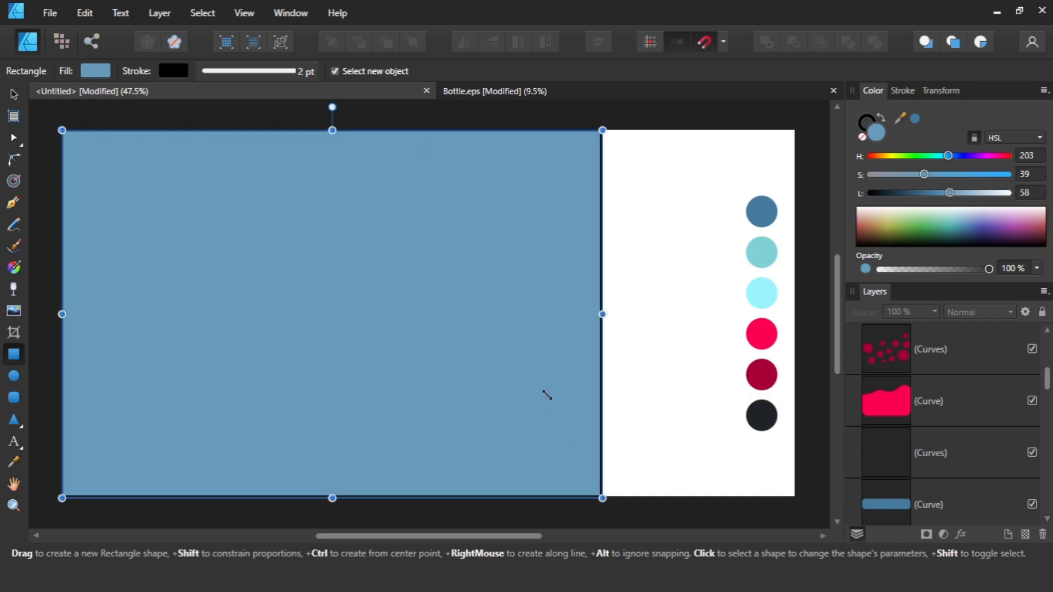
pyautogui.rightClick(545, 392)
pyautogui.click(258, 222)
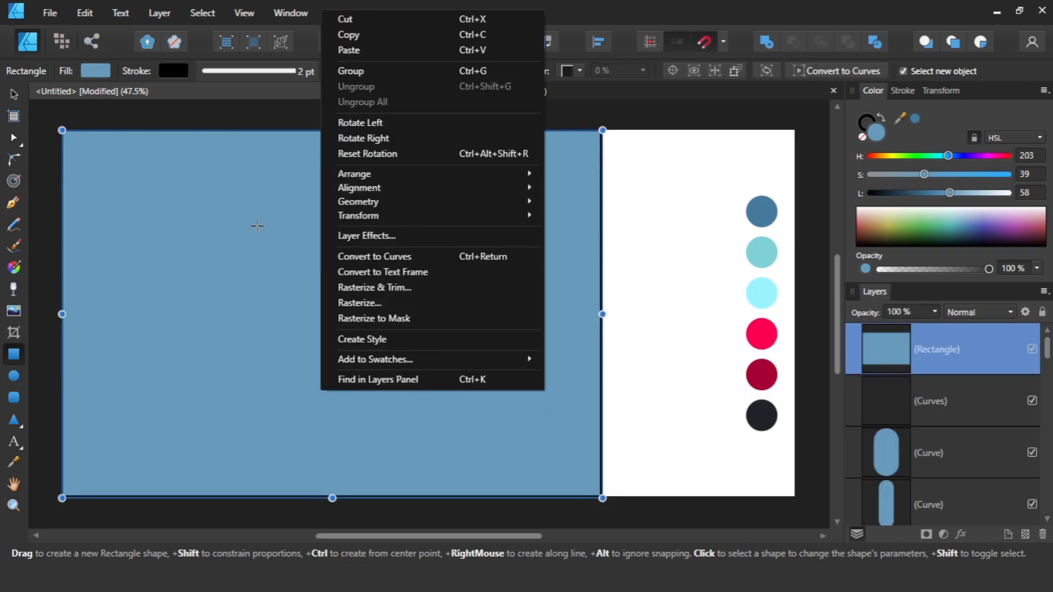
pyautogui.press('v')
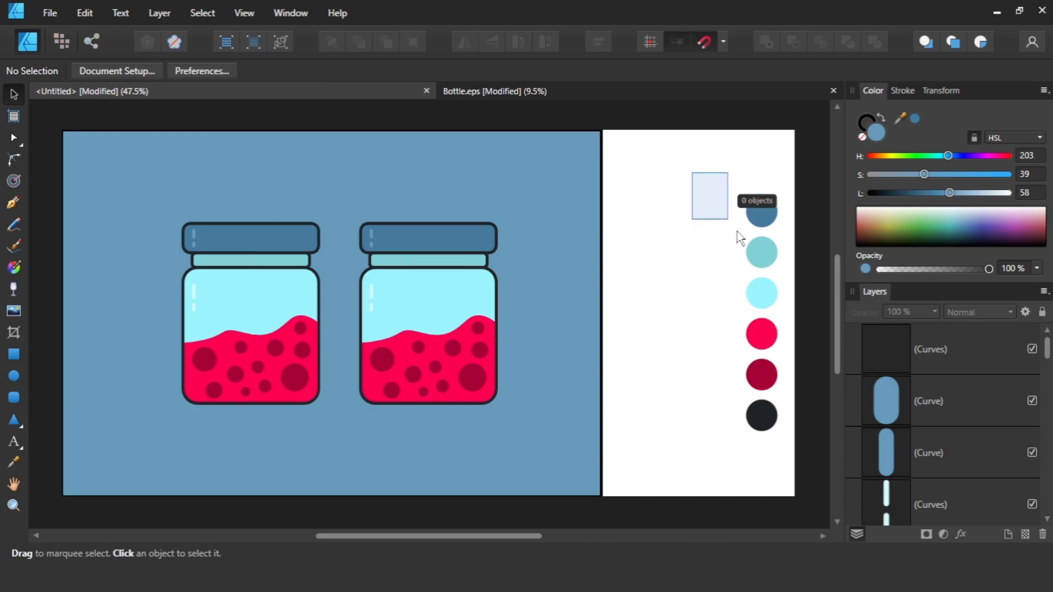
# - Group the swatch circles and widen the blue background to 2000 × 1000 px
pyautogui.moveTo(694, 169); pyautogui.dragTo(821, 452)
pyautogui.hotkey('ctrl', 'g')
pyautogui.click(583, 337)
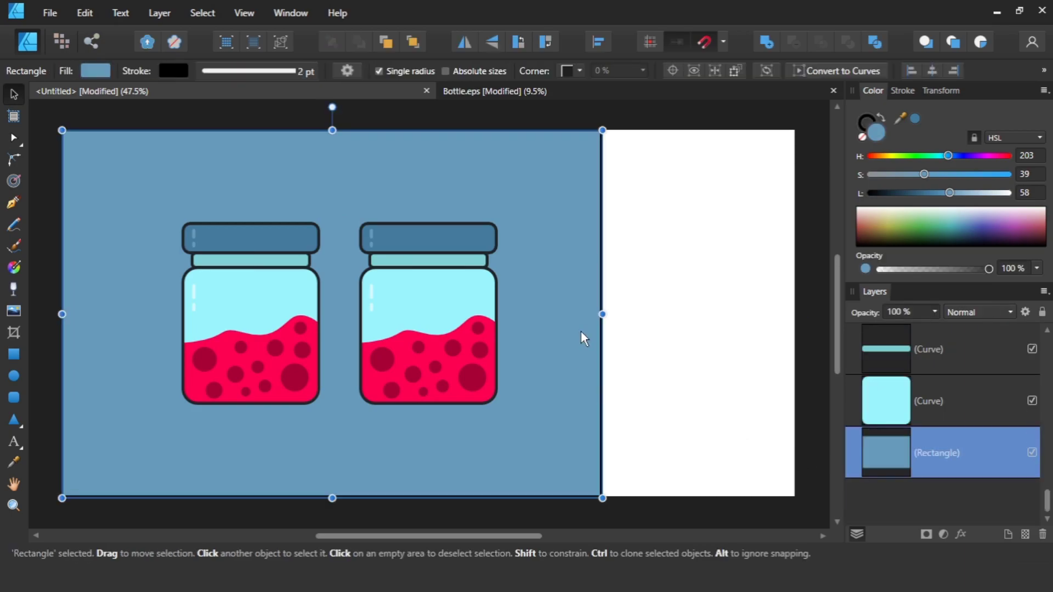
pyautogui.click(940, 91)
pyautogui.moveTo(602, 315); pyautogui.dragTo(796, 314)
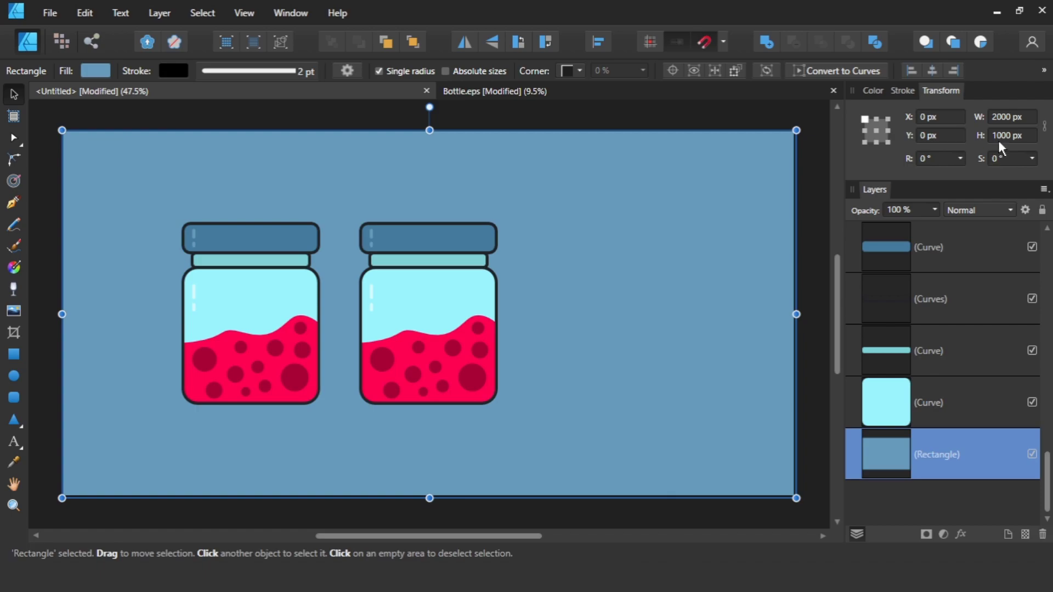
pyautogui.click(810, 229)
pyautogui.click(752, 229)
pyautogui.click(873, 90)
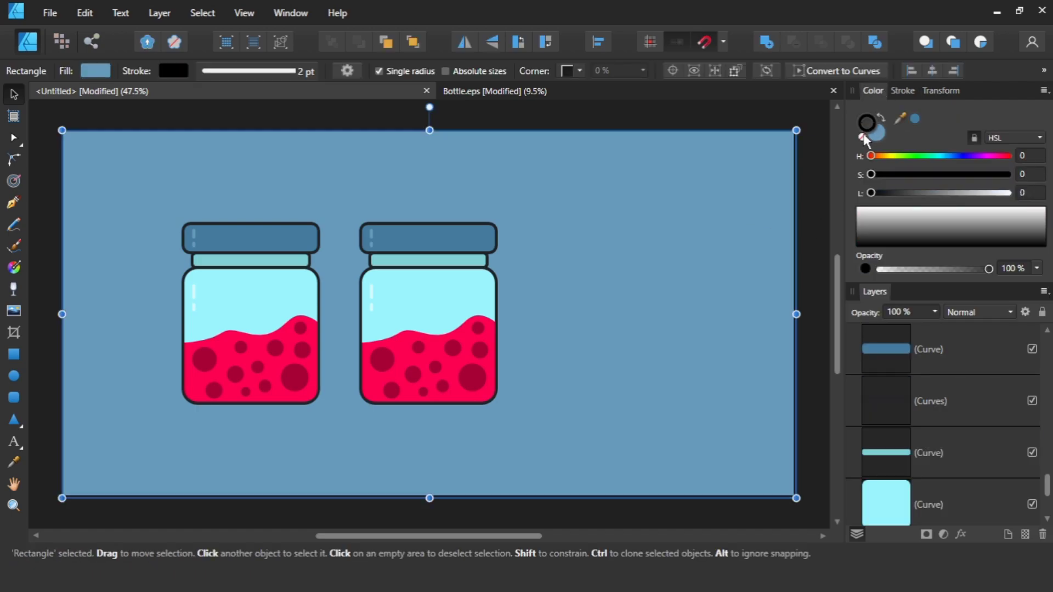
pyautogui.press('Escape')
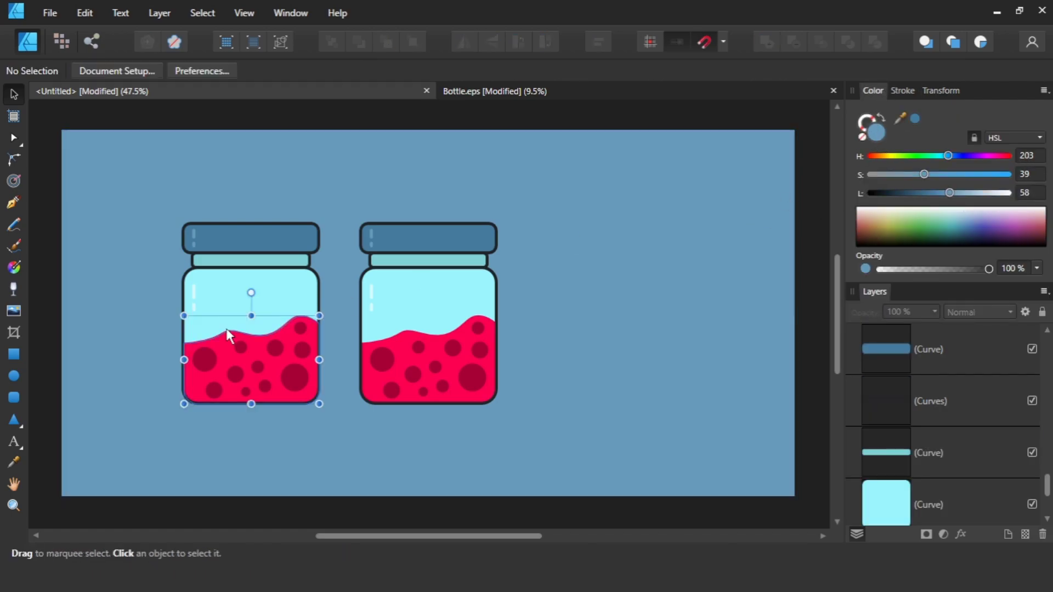
# - Merge the left jar's parts into one shape with Add and give it a 10 pt outline
pyautogui.click(226, 329)
pyautogui.moveTo(41, 177); pyautogui.dragTo(336, 430)
pyautogui.click(767, 43)
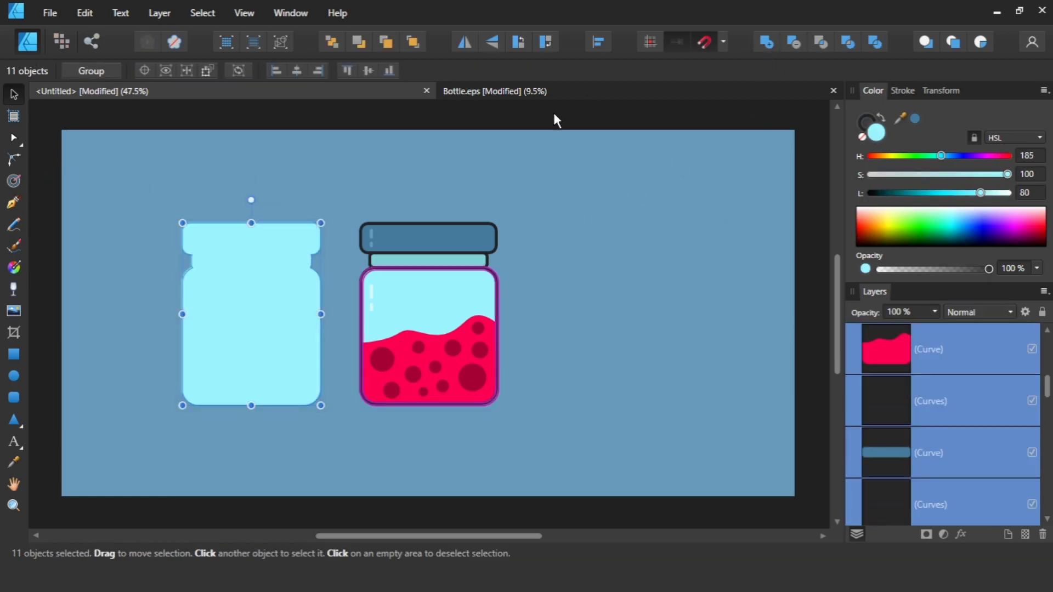
pyautogui.click(904, 91)
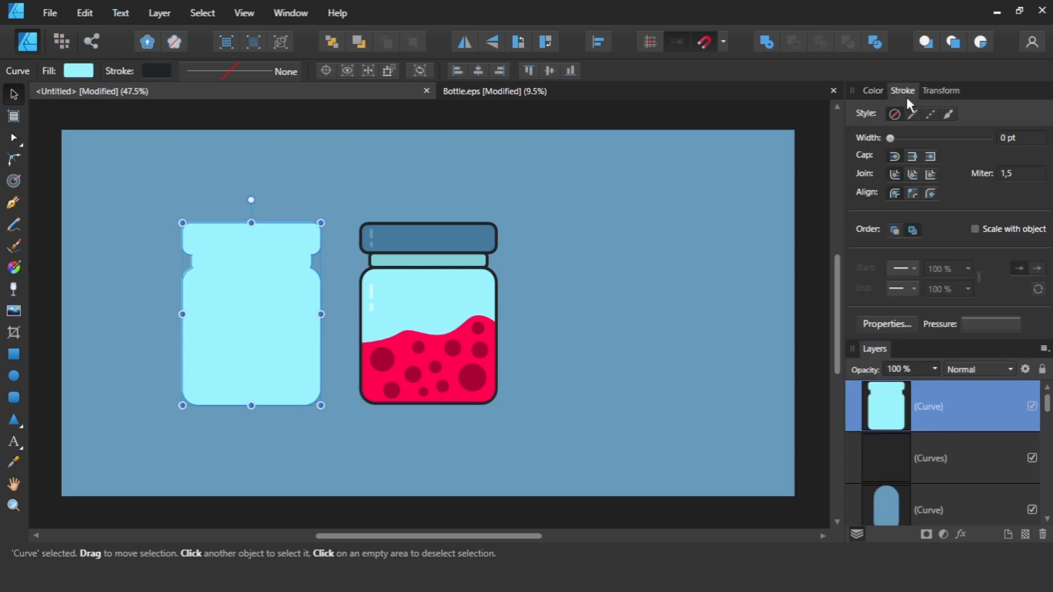
pyautogui.click(1017, 139)
pyautogui.write('10')
pyautogui.press('Return')
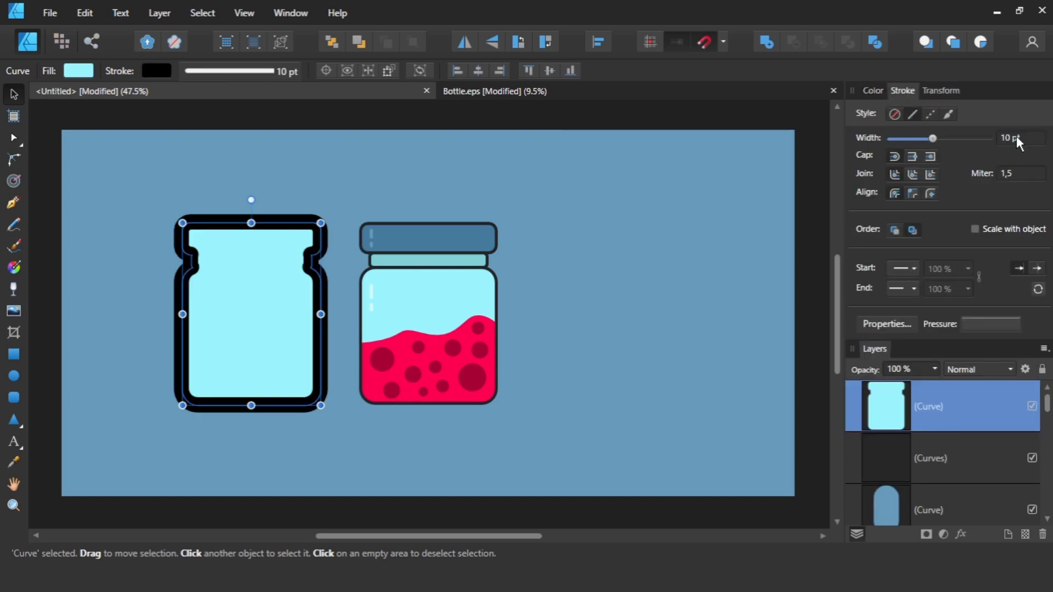
# - Make the shape's fill and outline white, expand the stroke, and merge both into one silhouette
pyautogui.click(873, 91)
pyautogui.click(890, 221)
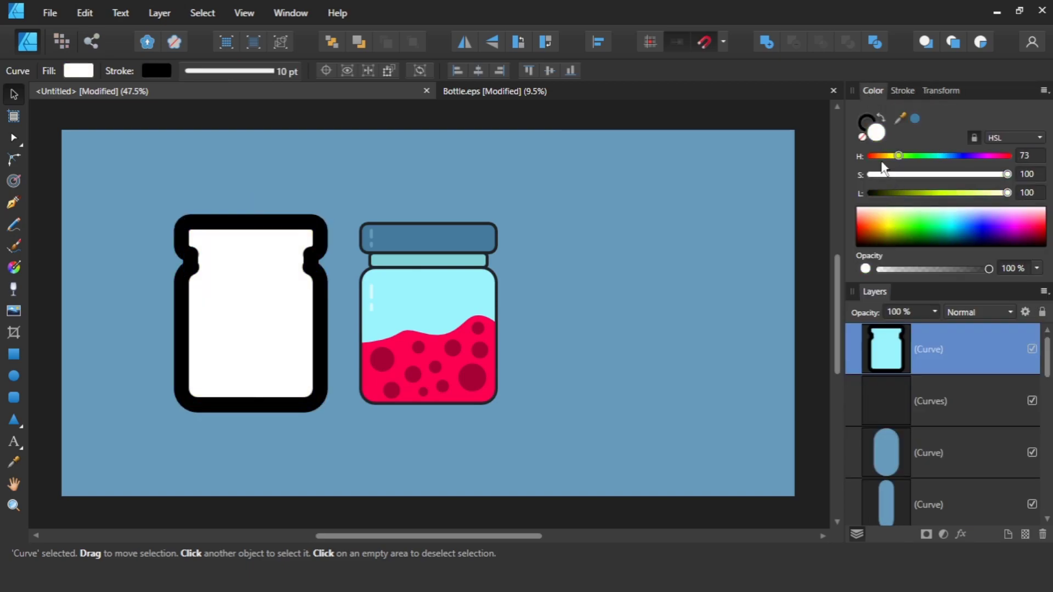
pyautogui.moveTo(895, 222); pyautogui.dragTo(896, 176)
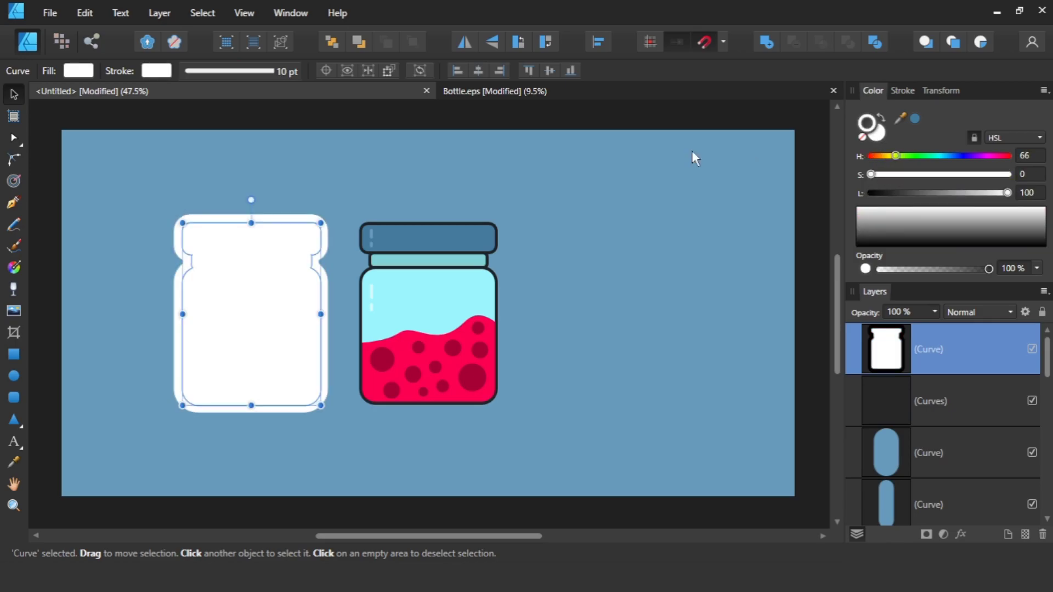
pyautogui.click(159, 14)
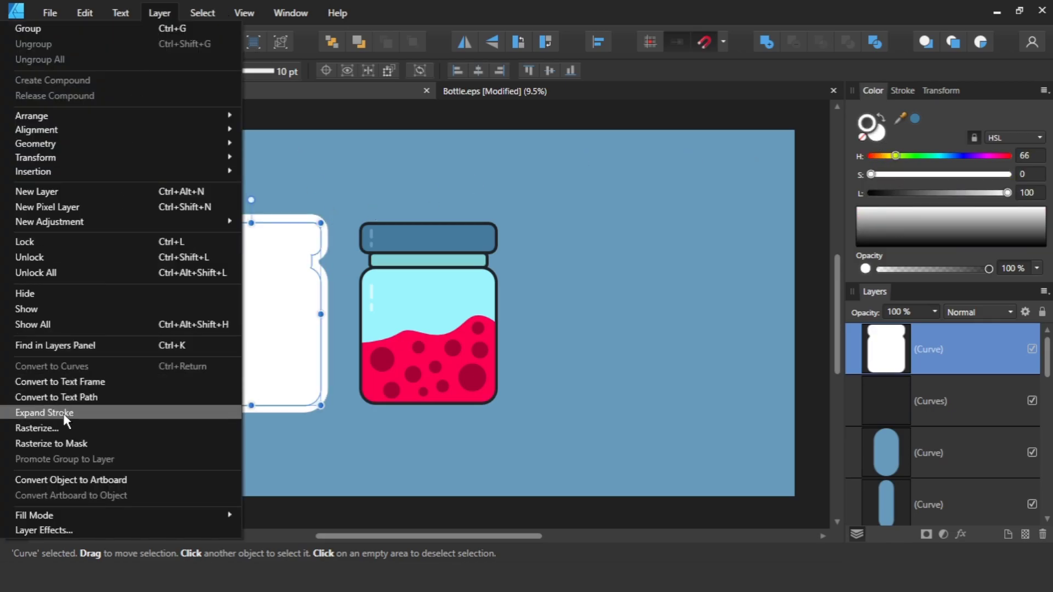
pyautogui.click(44, 412)
pyautogui.moveTo(40, 430)
pyautogui.mouseDown()
pyautogui.moveTo(281, 268)
pyautogui.moveTo(357, 201)
pyautogui.mouseUp()
pyautogui.hotkey('ctrl', 'alt', 'a')
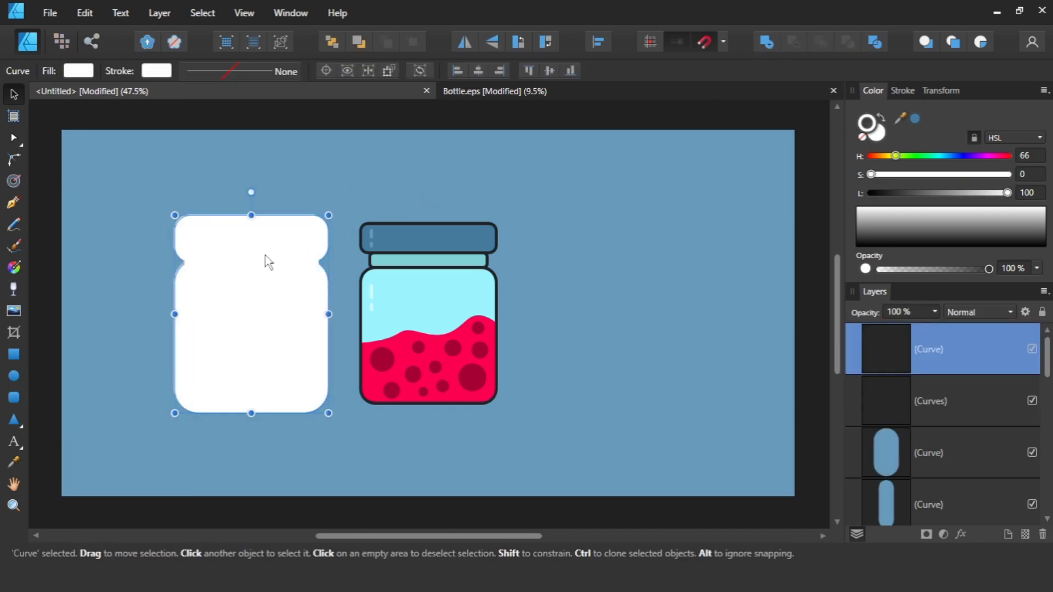
# - Group all parts of the right jar and add the white silhouette to the selection
pyautogui.moveTo(348, 110)
pyautogui.mouseDown()
pyautogui.moveTo(484, 331)
pyautogui.moveTo(513, 406)
pyautogui.mouseUp()
pyautogui.rightClick(454, 351)
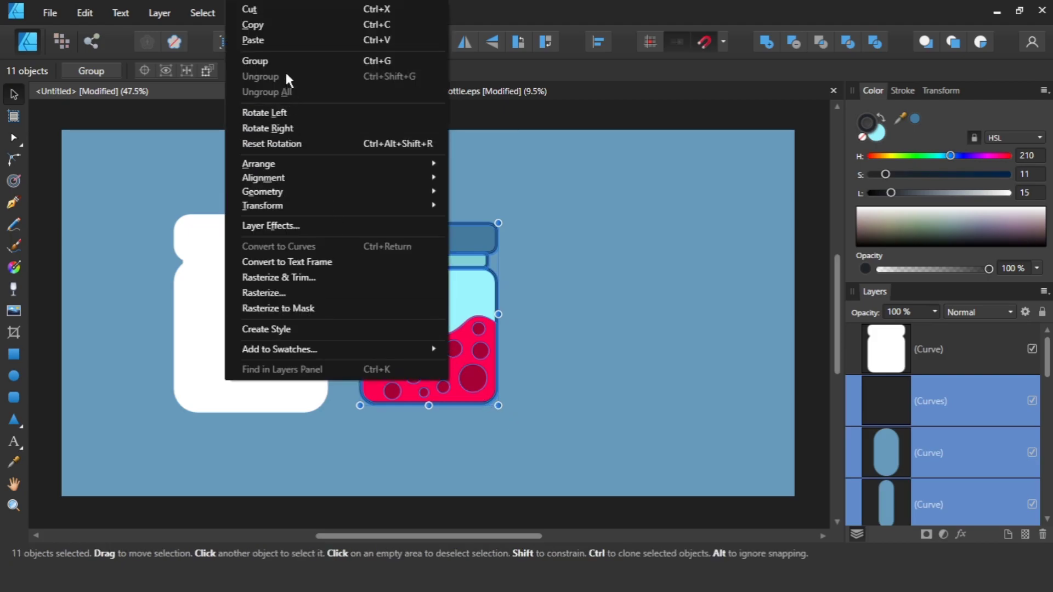
pyautogui.click(264, 61)
pyautogui.keyDown('shift'); pyautogui.click(256, 304); pyautogui.keyUp('shift')
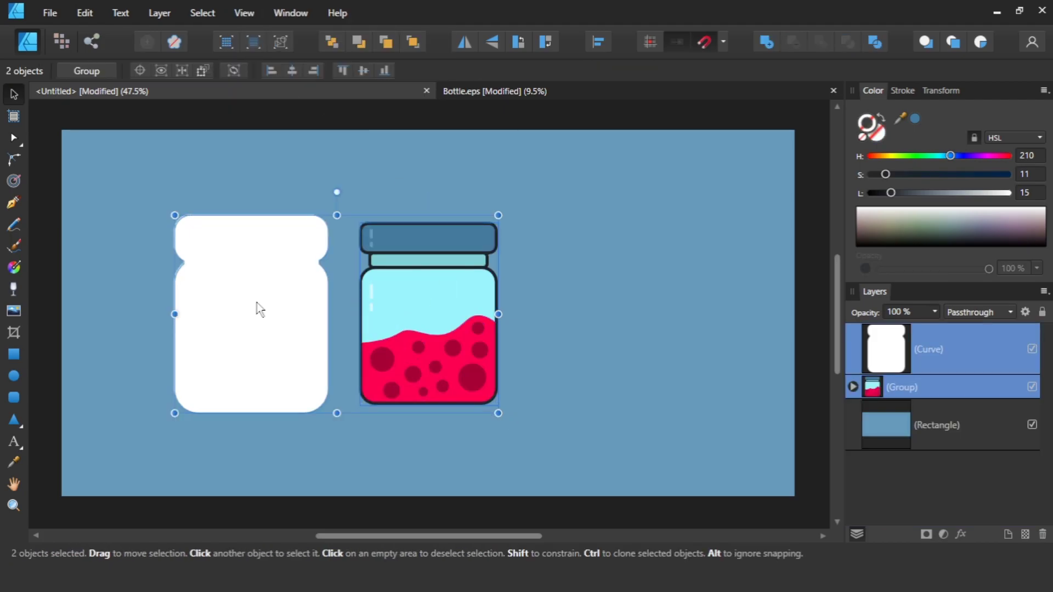
# - Centre the white silhouette on the jar and bring the jar group in front of it
pyautogui.click(292, 71)
pyautogui.click(322, 283)
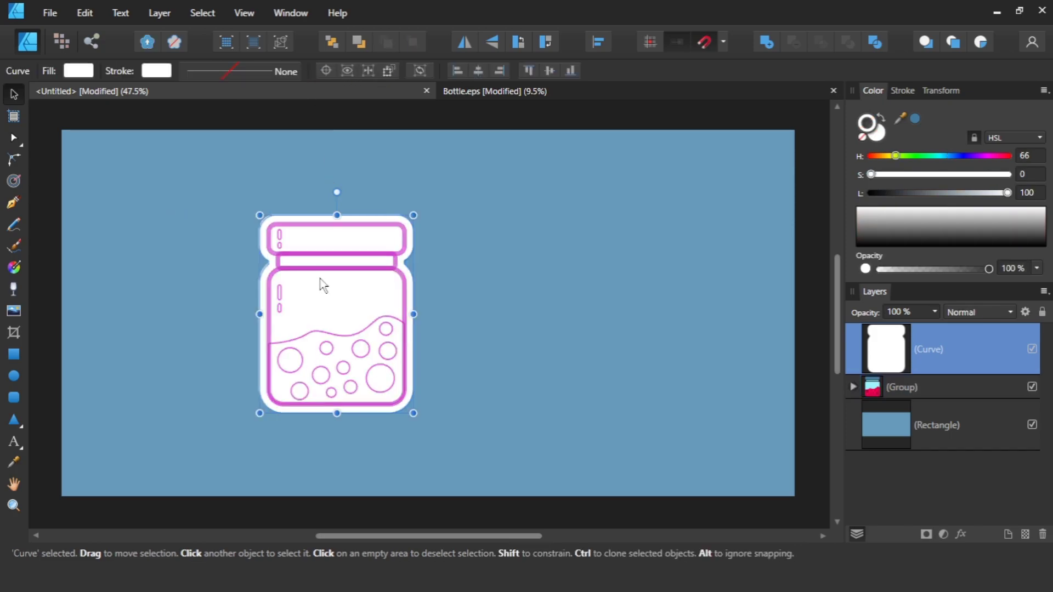
pyautogui.click(948, 389)
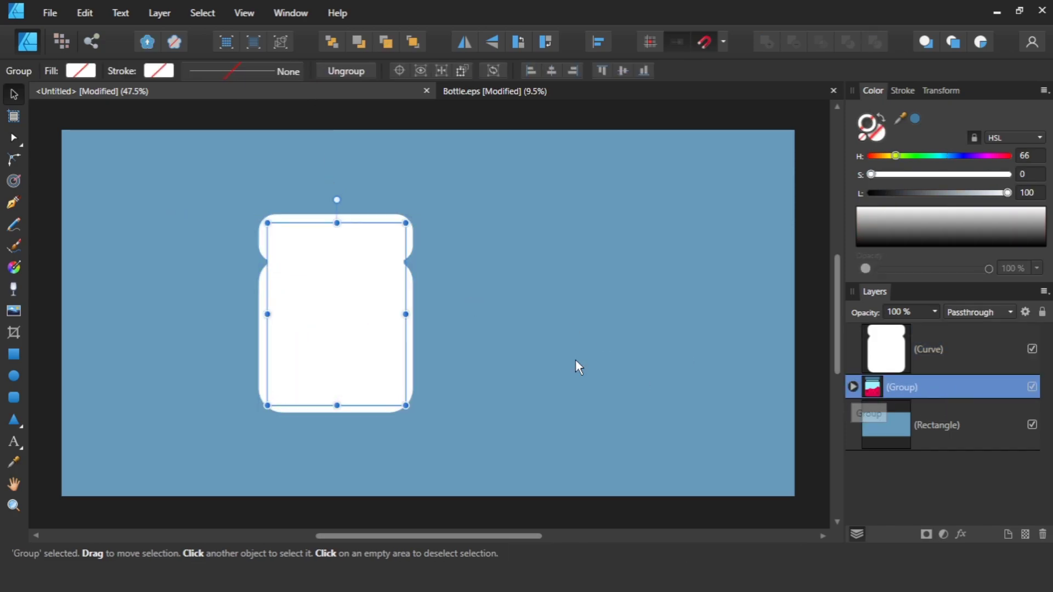
pyautogui.rightClick(330, 295)
pyautogui.moveTo(136, 163)
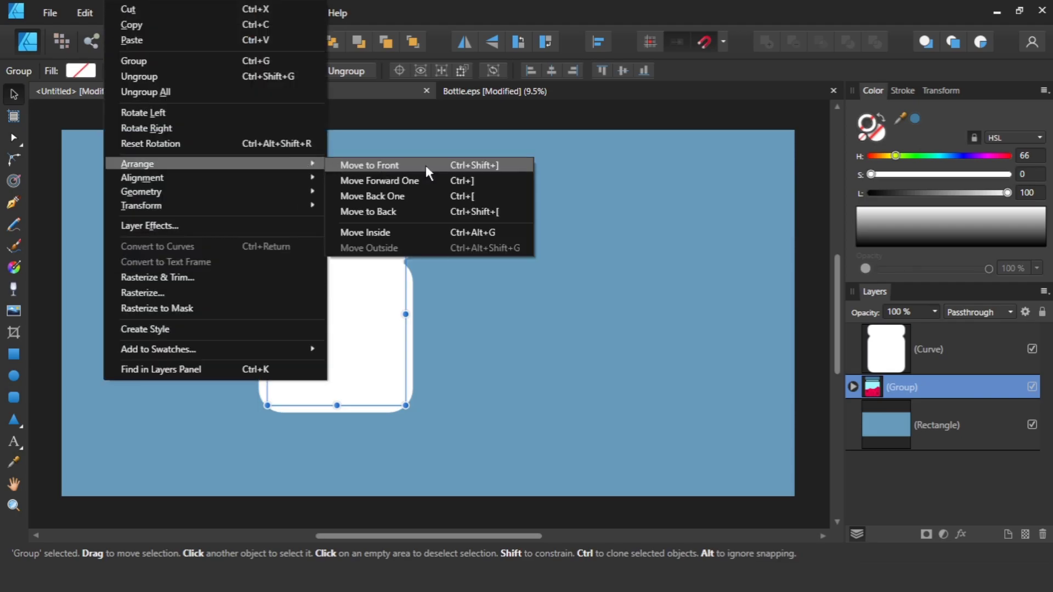
pyautogui.click(429, 165)
# - Group the jar with its white backing and centre the sticker horizontally on the canvas
pyautogui.moveTo(218, 112); pyautogui.dragTo(431, 419)
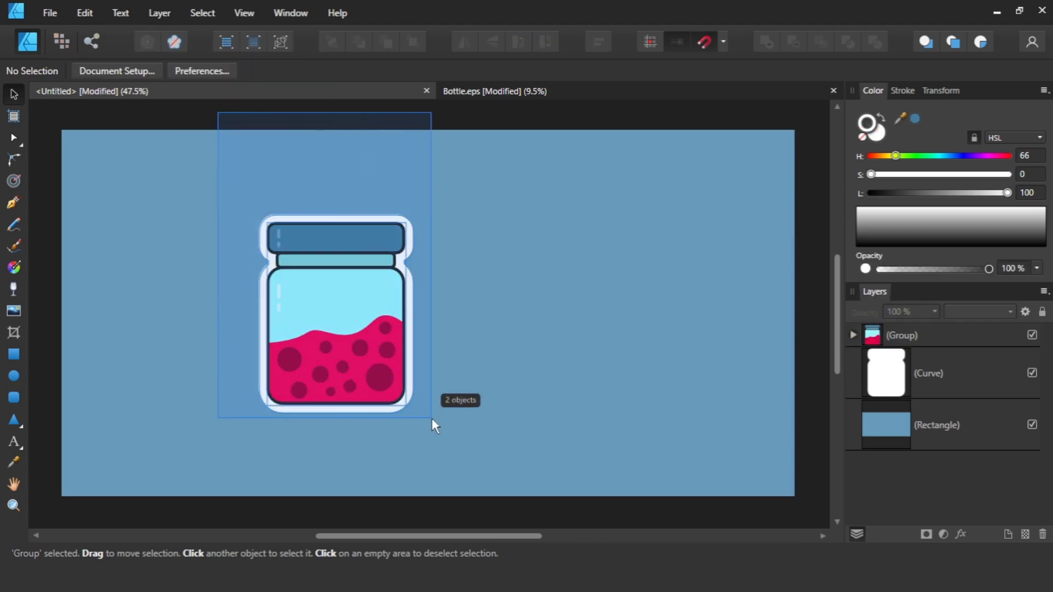
pyautogui.rightClick(110, 179)
pyautogui.click(288, 240)
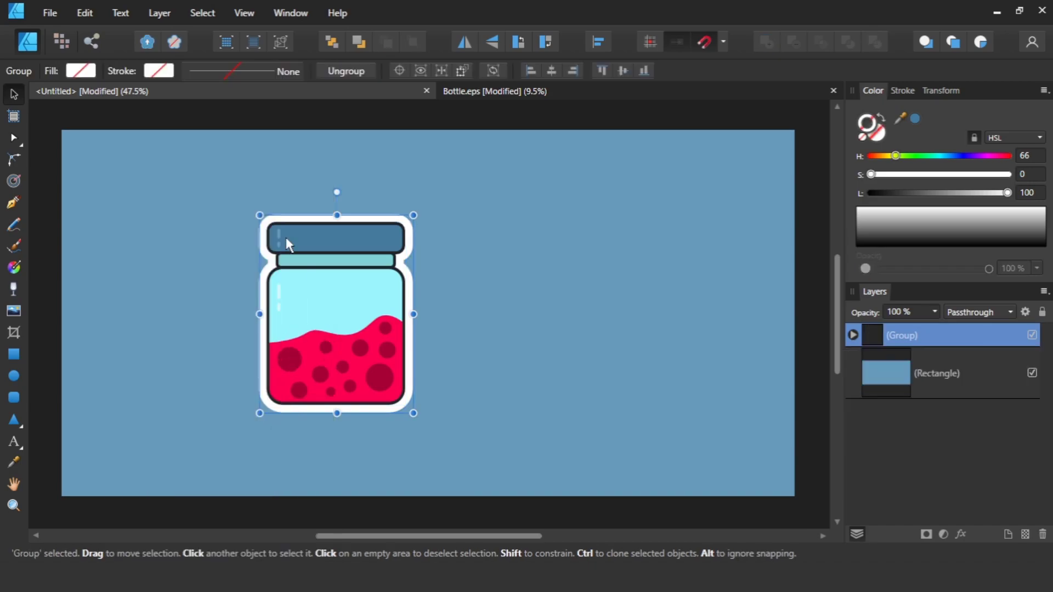
pyautogui.click(552, 70)
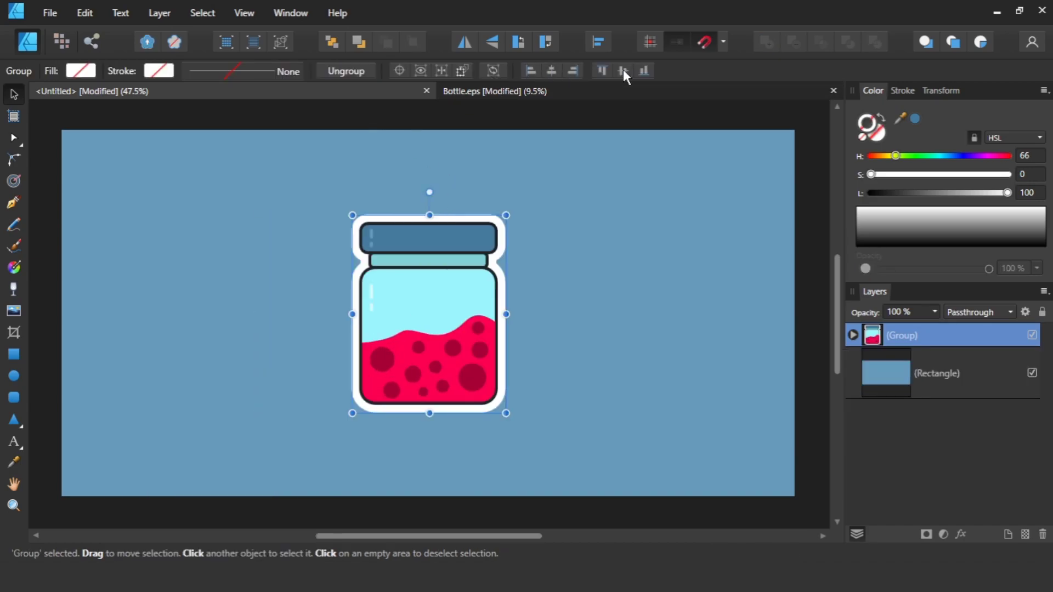
pyautogui.click(530, 174)
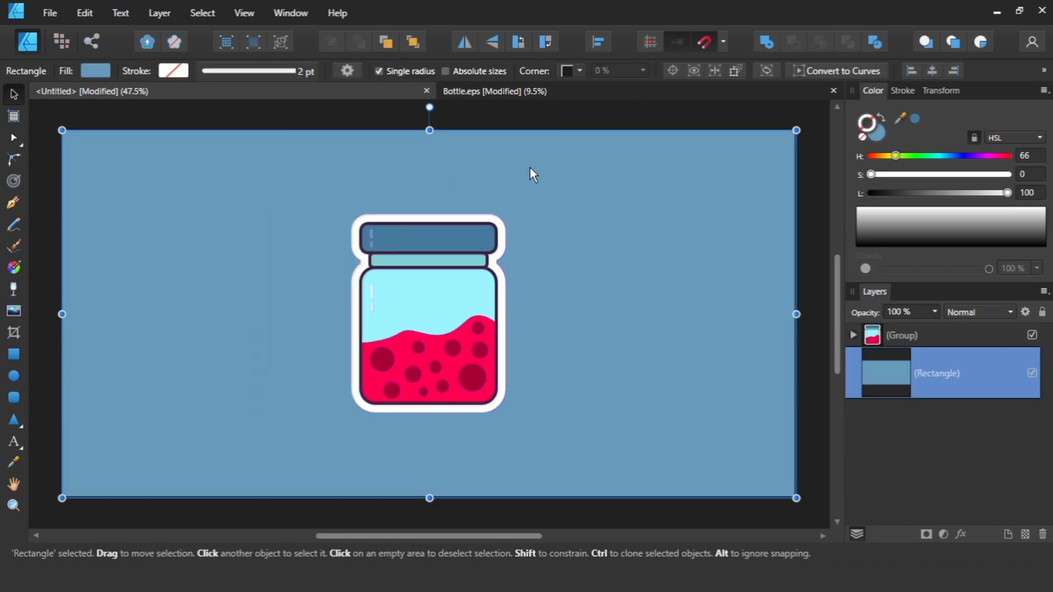
# - Fill the background rectangle with the jar liquid's red using the colour picker
pyautogui.click(16, 464)
pyautogui.click(468, 234)
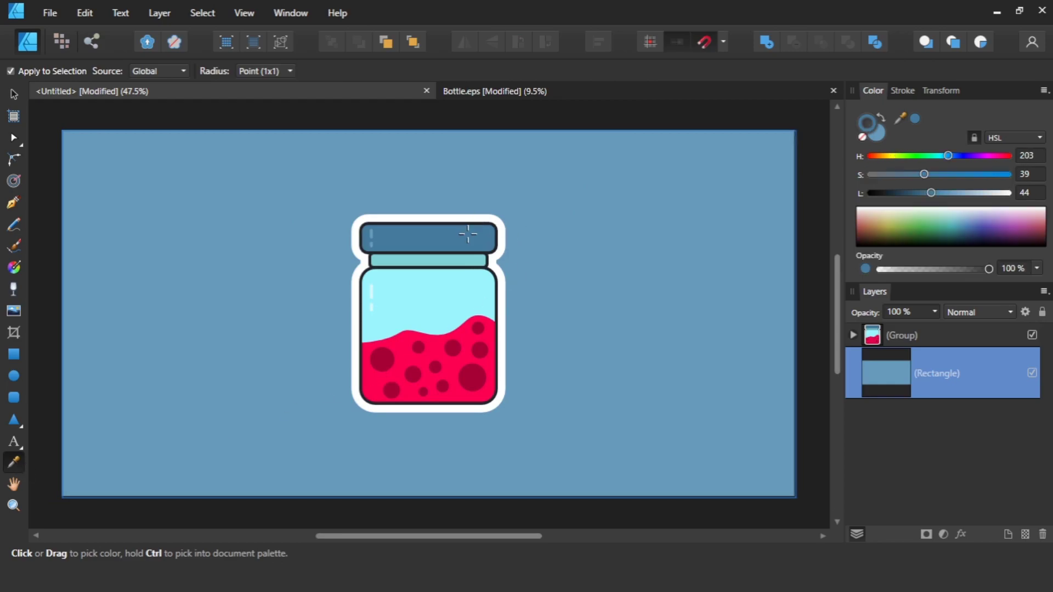
pyautogui.click(863, 138)
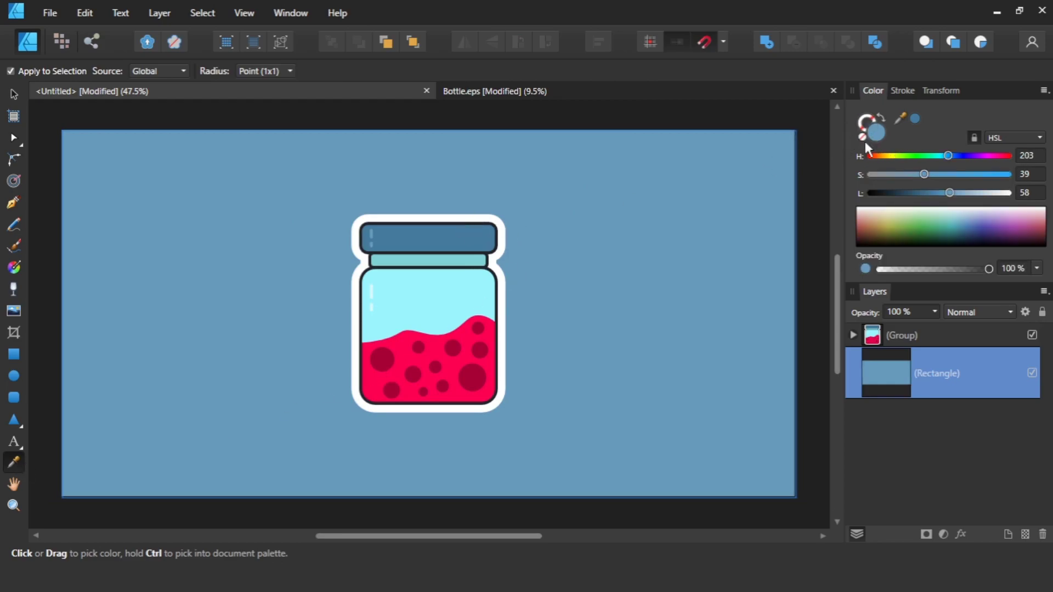
pyautogui.moveTo(463, 231); pyautogui.dragTo(459, 337)
# - Hide the interface with Tab and switch to wireframe Outline view with Ctrl+Y
pyautogui.press('Tab')
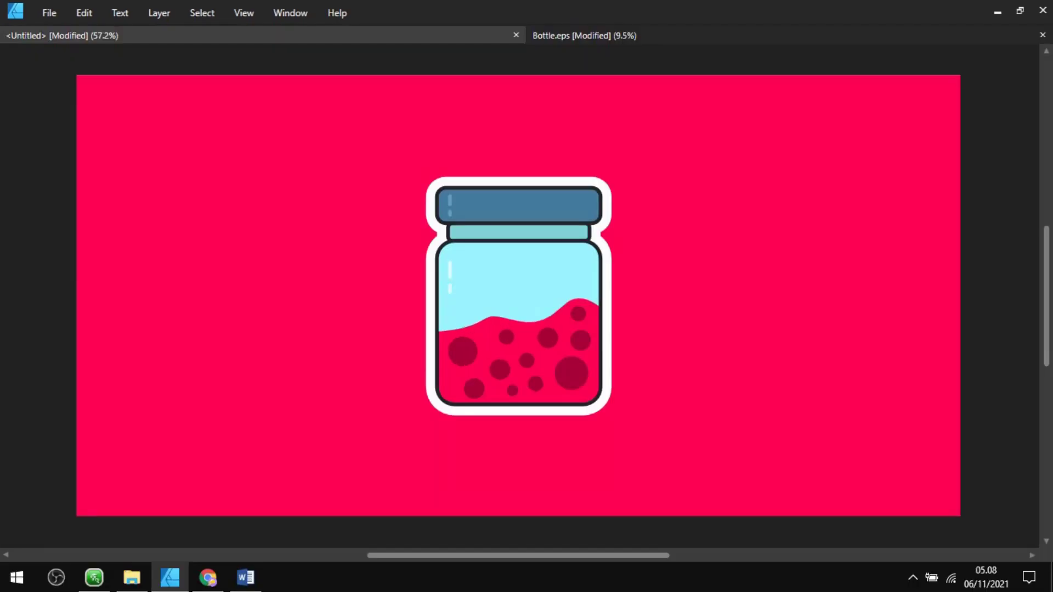
pyautogui.hotkey('ctrl', 'y')
pyautogui.hotkey('ctrl', 'y')
pyautogui.hotkey('ctrl', 'y')
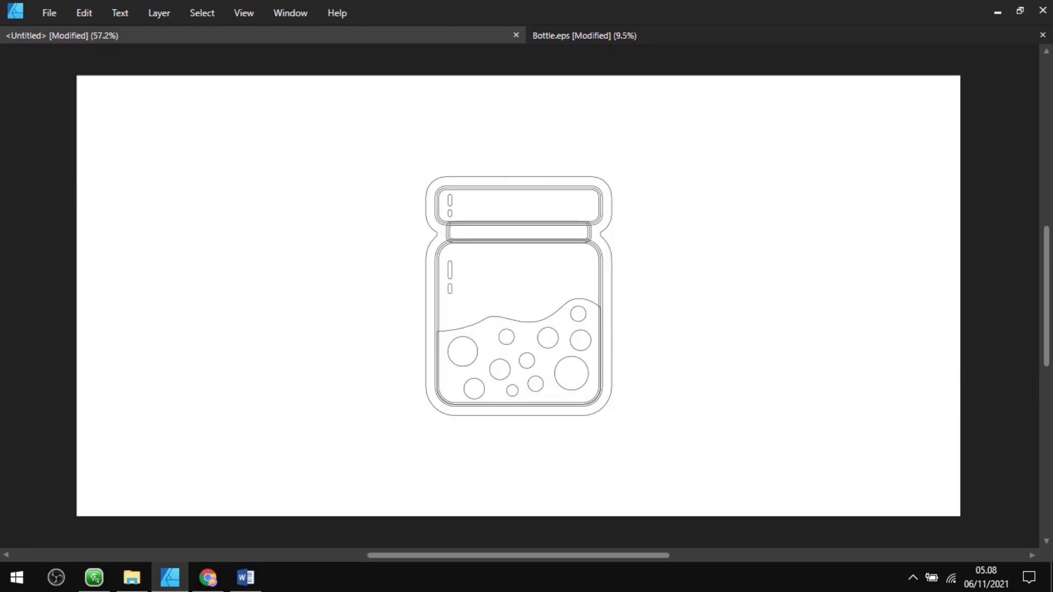